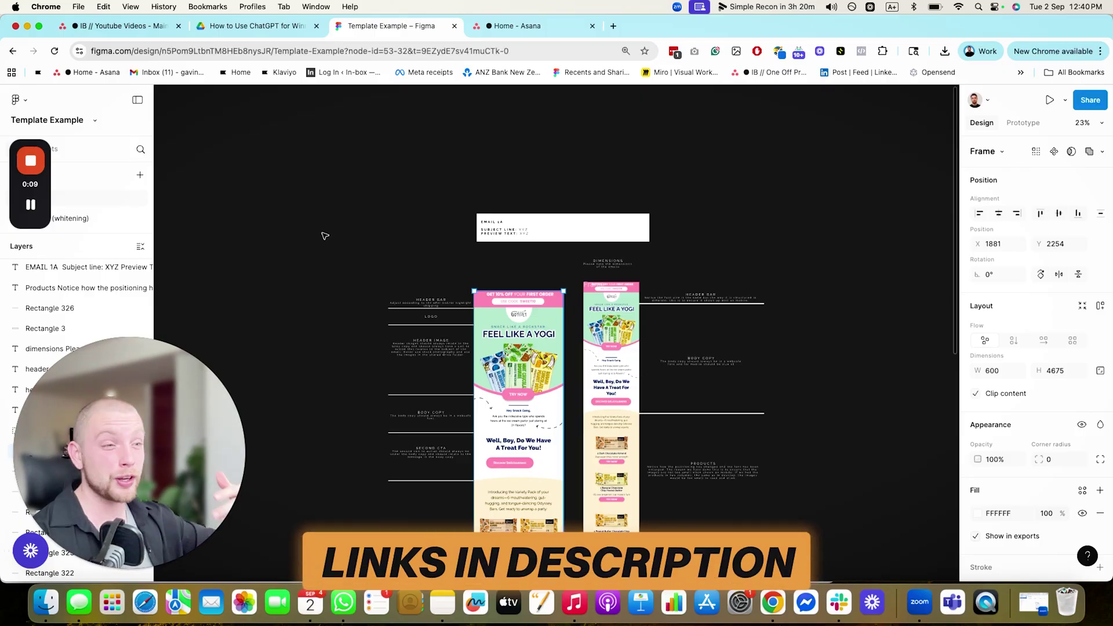
Reposition the desktop email group to Y 2263
click(325, 232)
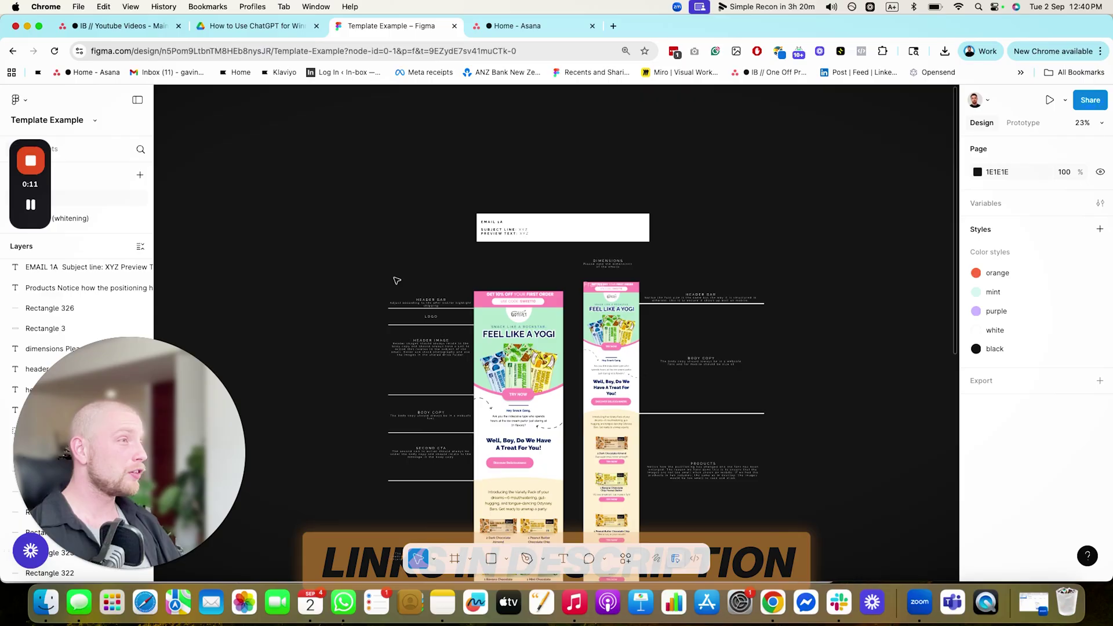
scroll(447, 288, up, 5)
drag(599, 260, 551, 241)
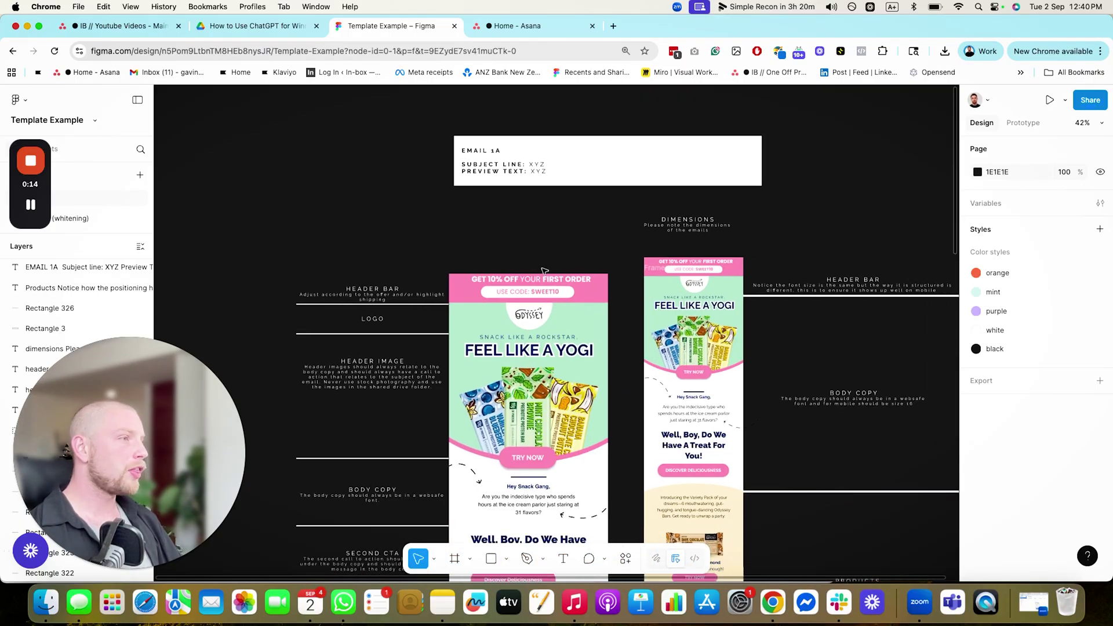
drag(518, 280, 517, 263)
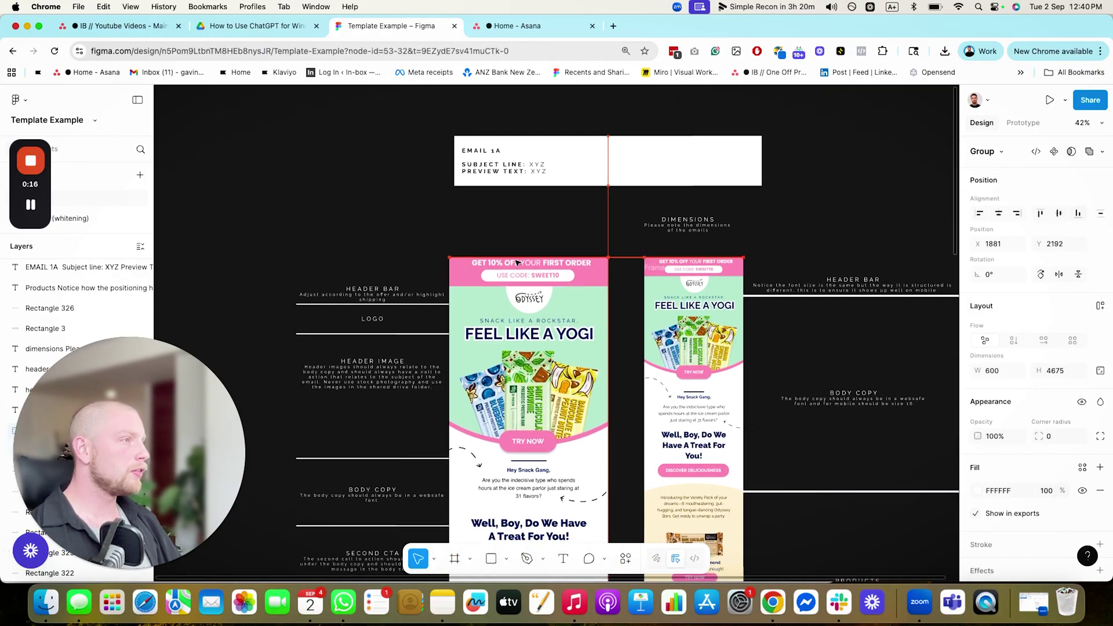
click(425, 248)
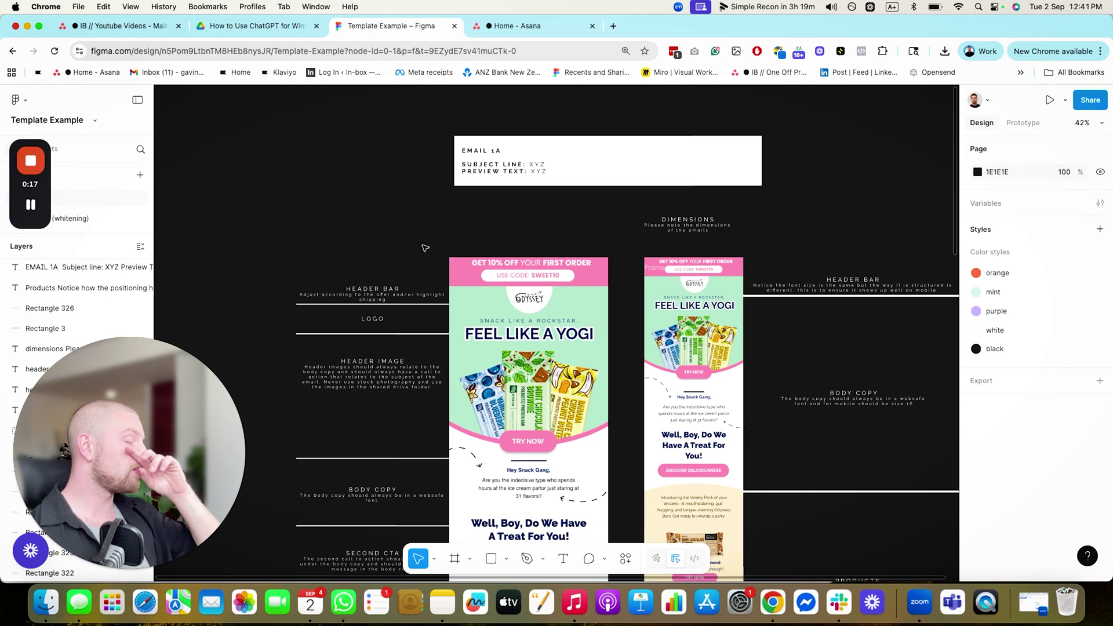
scroll(513, 248, up, 3)
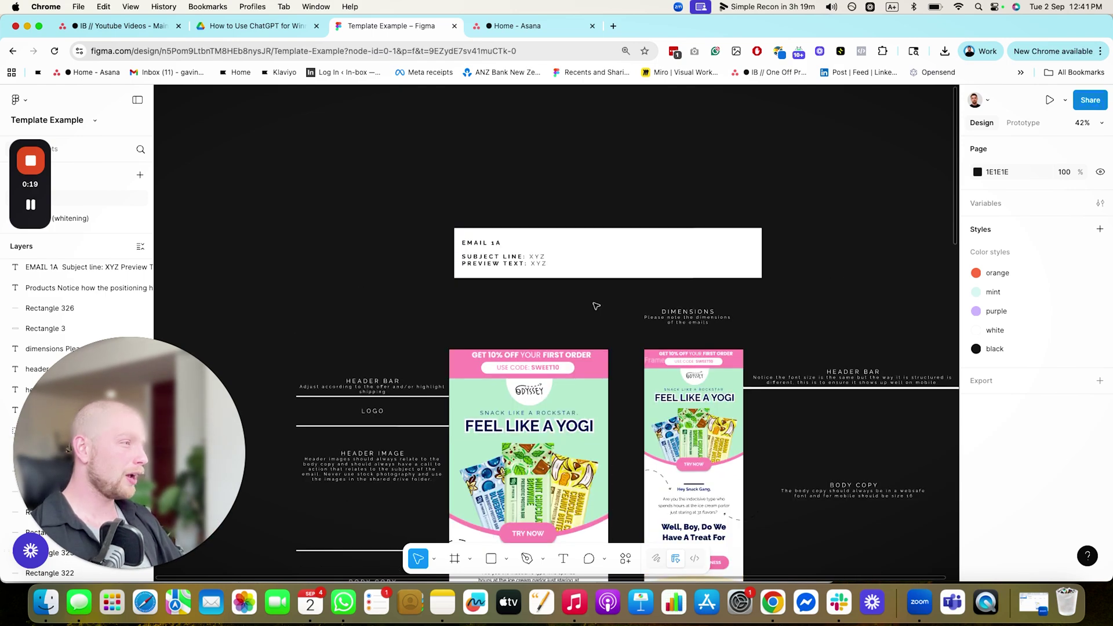
click(547, 340)
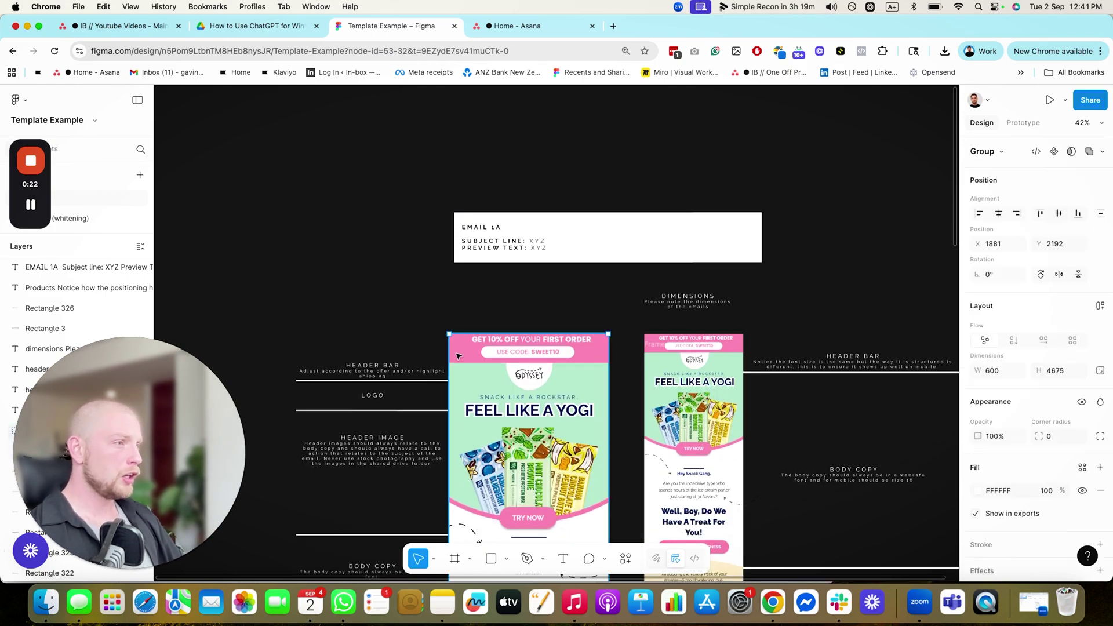
drag(458, 355, 462, 369)
click(664, 367)
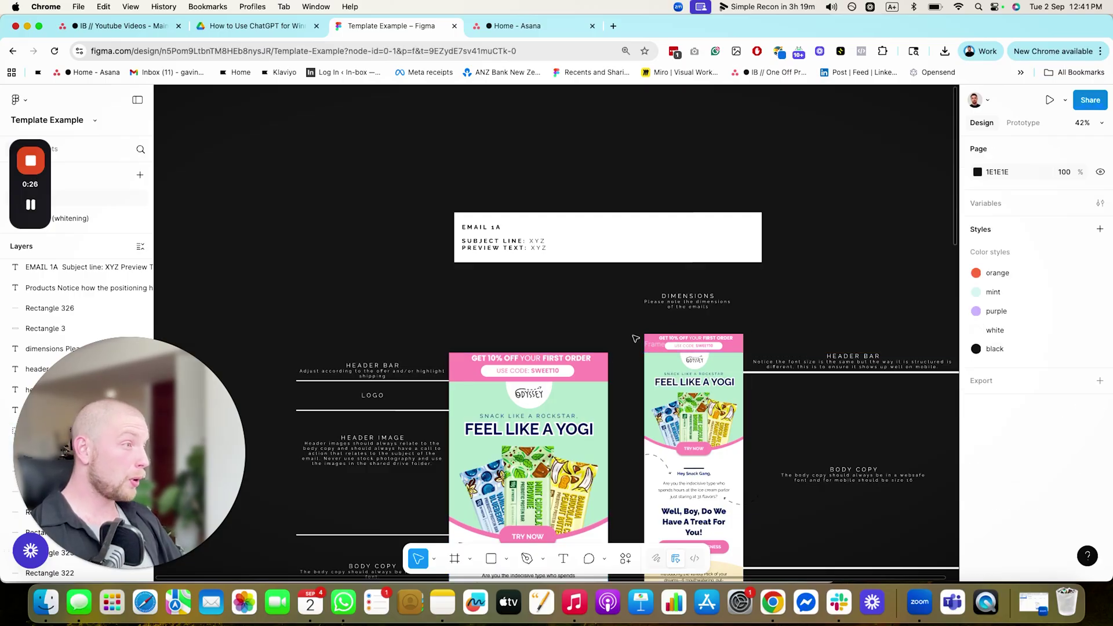
Move the mobile email group down to line up with the desktop design
click(660, 370)
drag(660, 371, 660, 391)
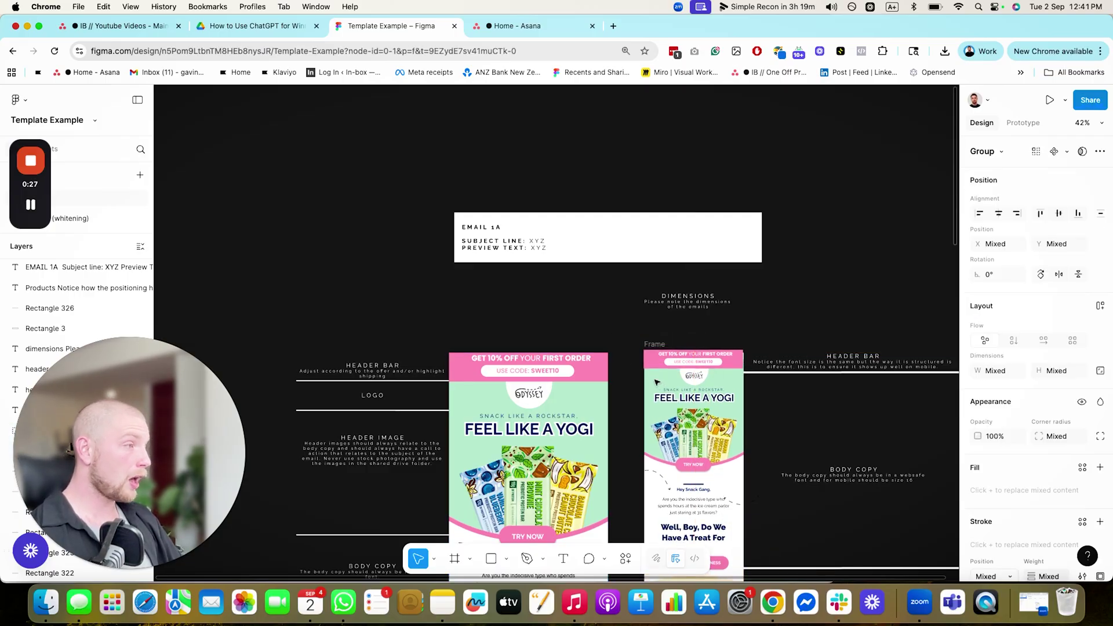
scroll(747, 386, down, 10)
scroll(747, 385, down, 9)
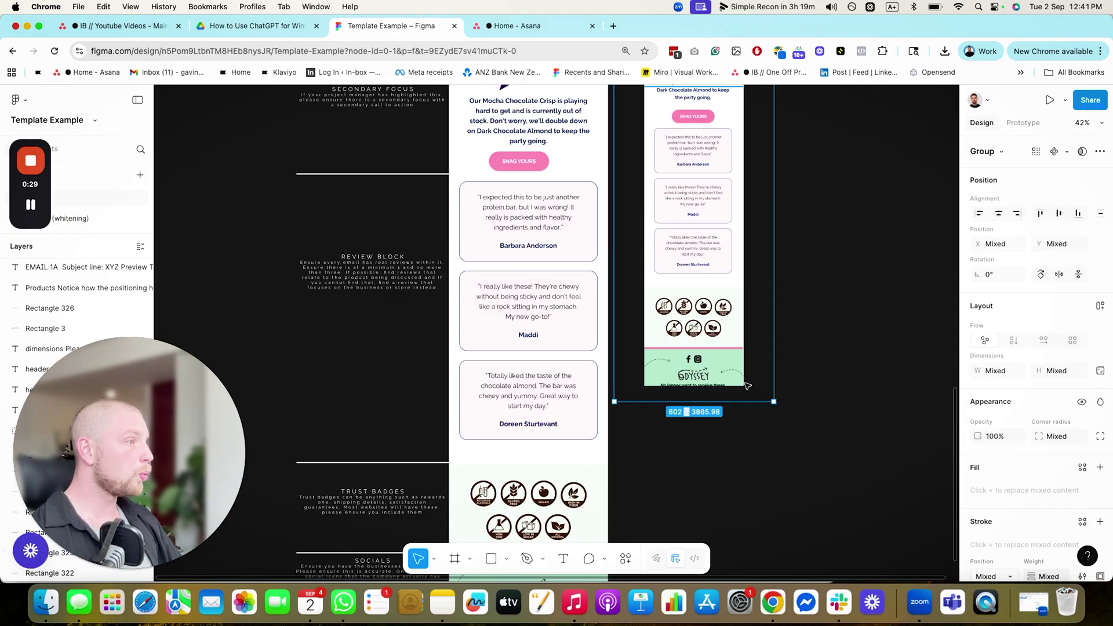
click(797, 338)
scroll(771, 405, up, 18)
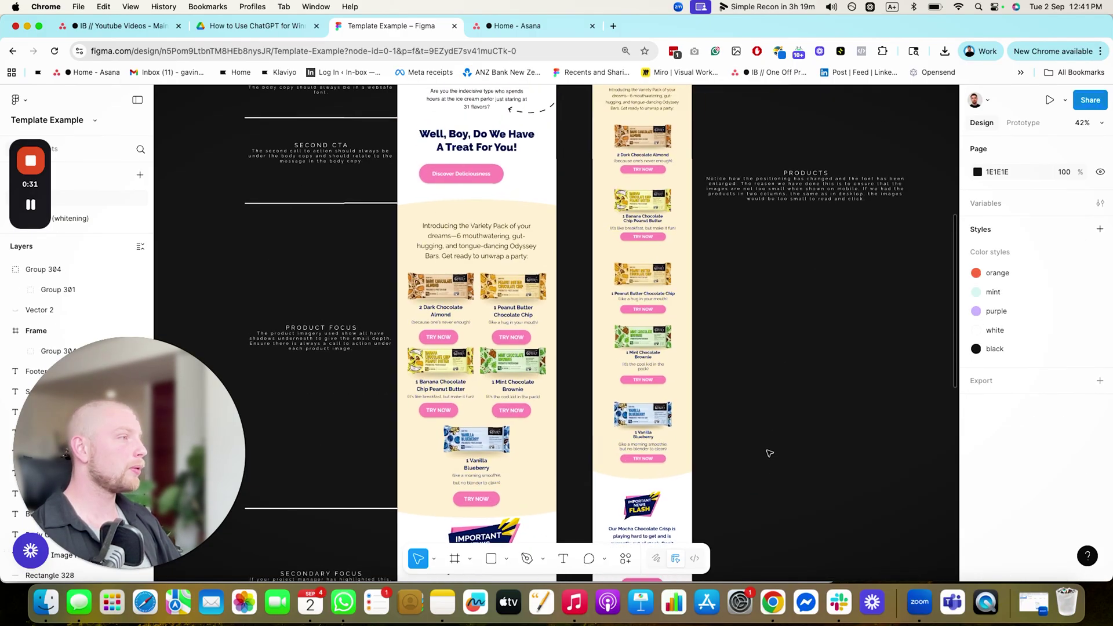
Raise the header-bar annotation and its line so they match the realigned designs
drag(874, 336, 805, 297)
click(557, 293)
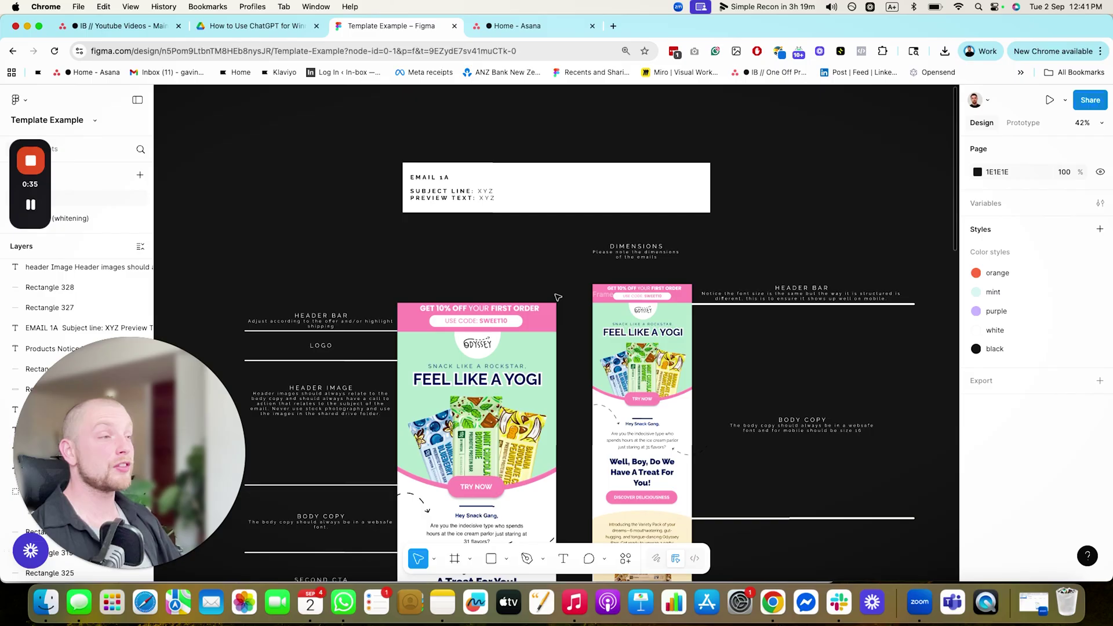
scroll(556, 392, down, 1)
scroll(555, 391, up, 3)
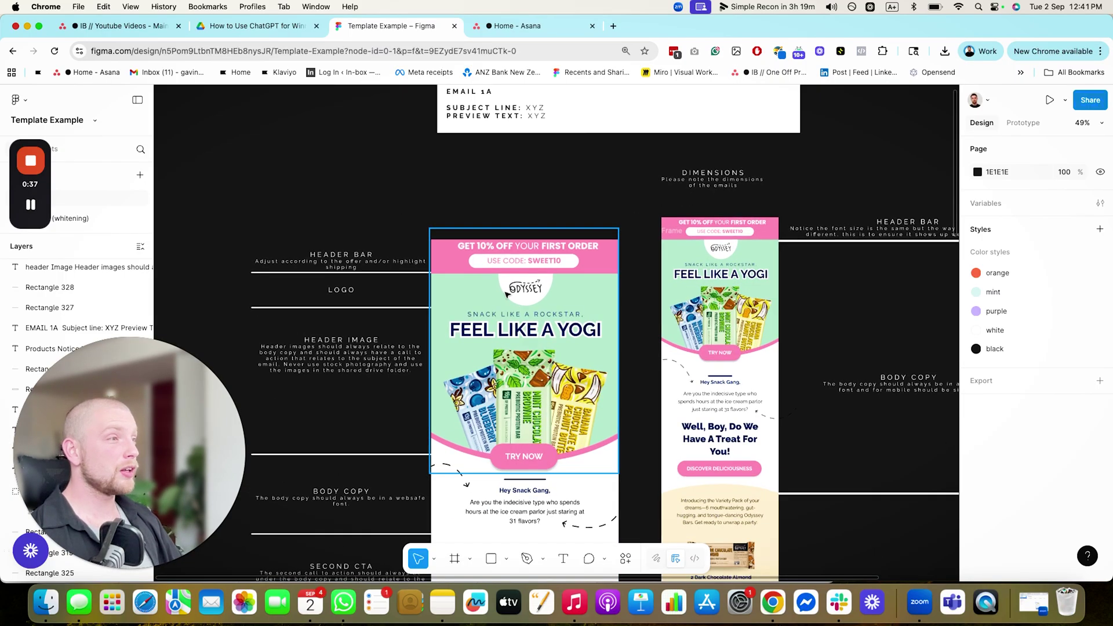
click(551, 400)
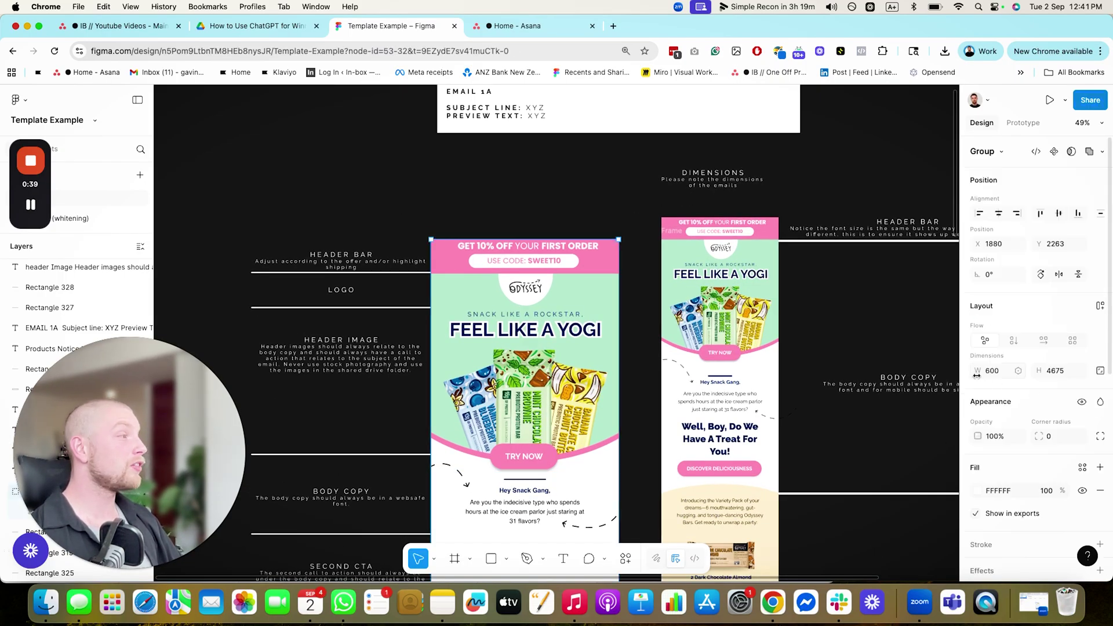
click(674, 256)
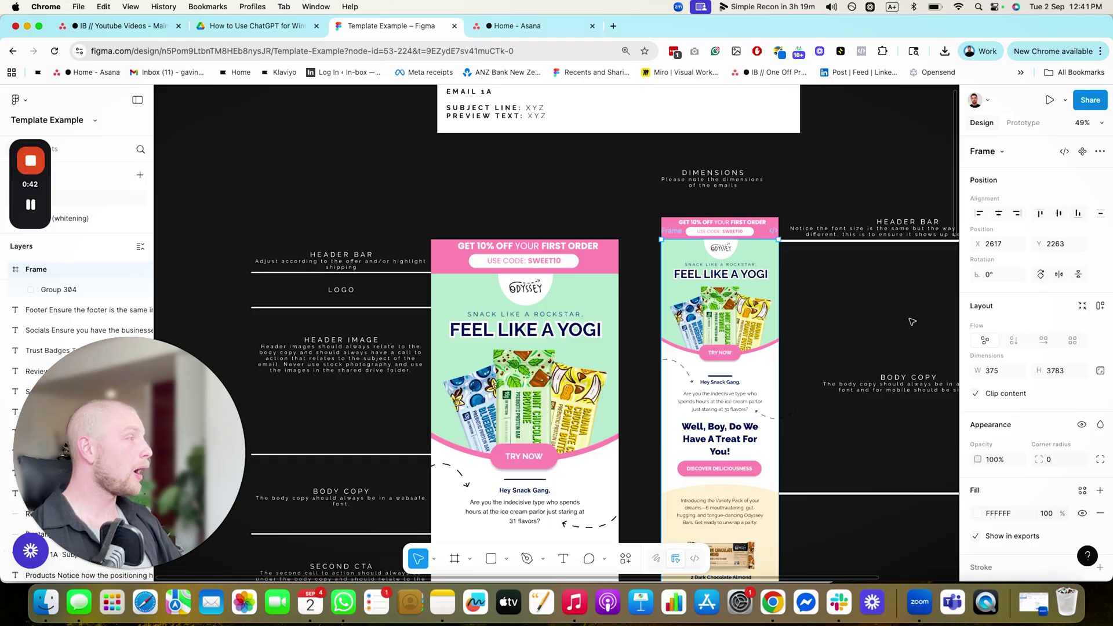
click(380, 207)
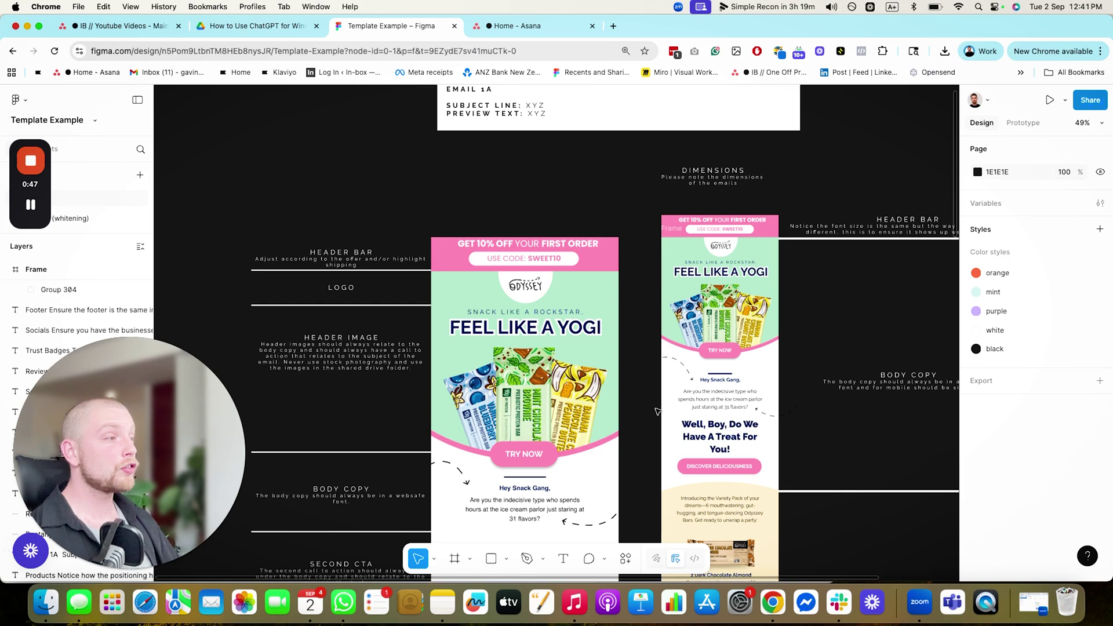
scroll(539, 394, down, 3)
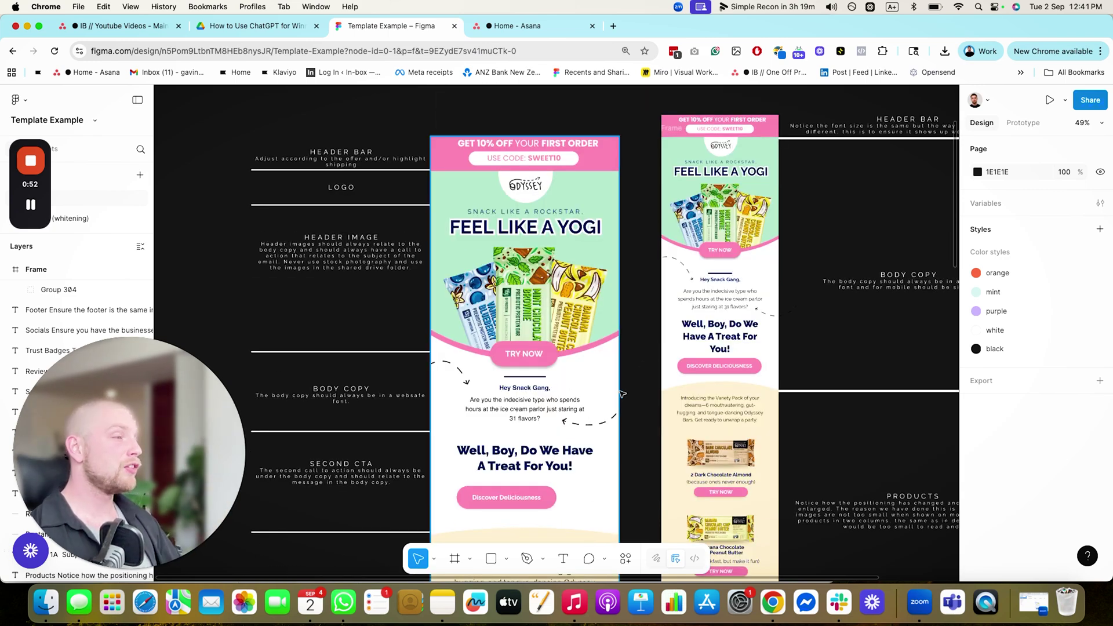
scroll(653, 393, down, 10)
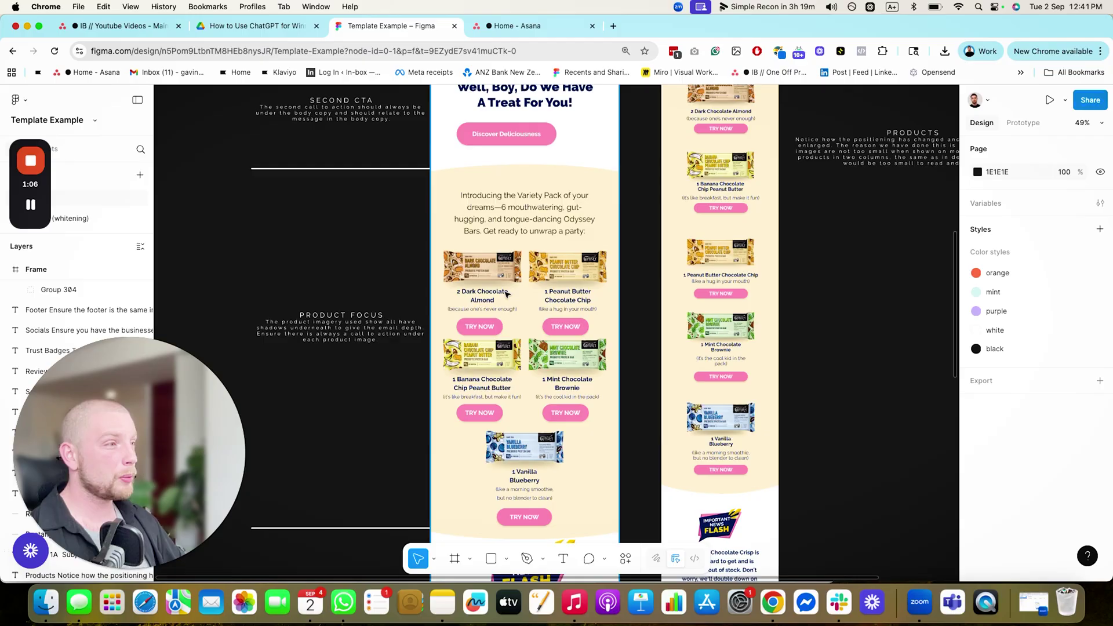
scroll(545, 384, up, 10)
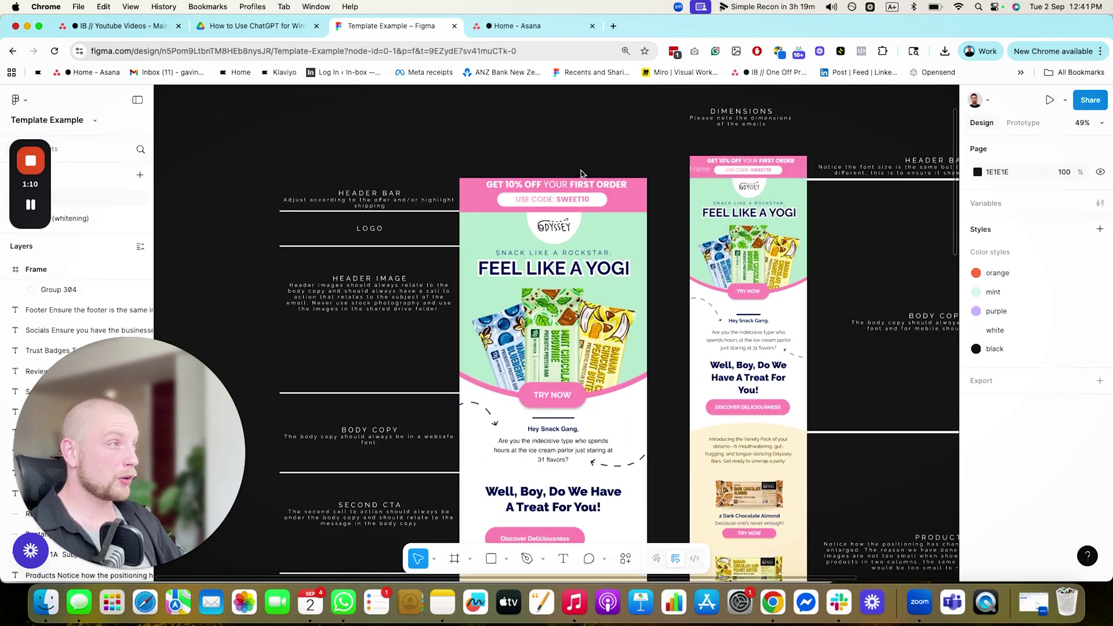
scroll(465, 253, up, 2)
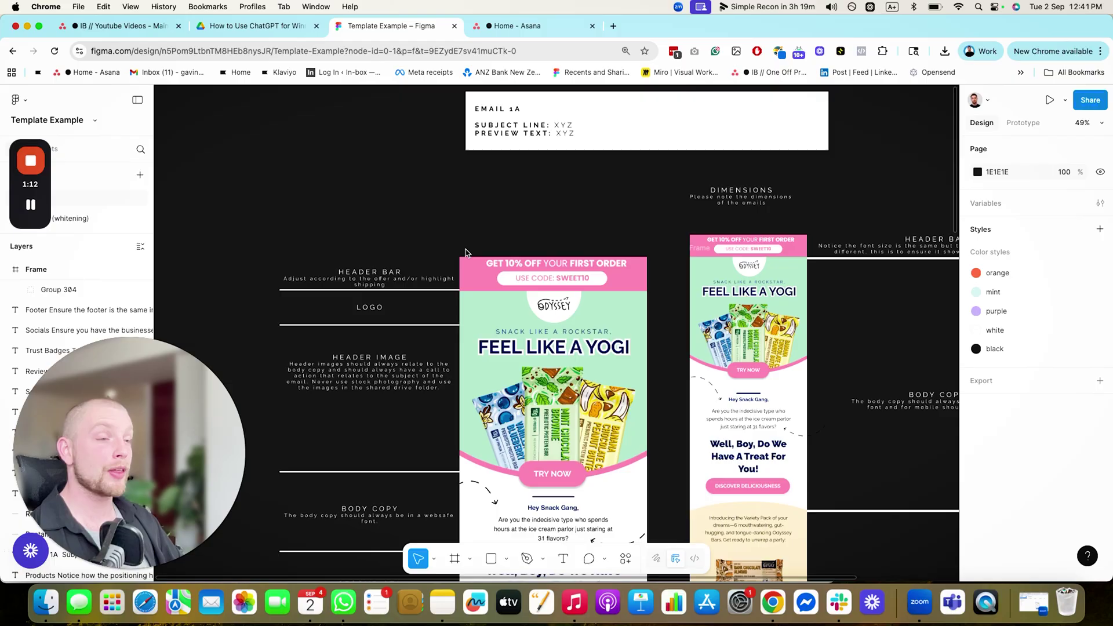
scroll(506, 326, up, 5)
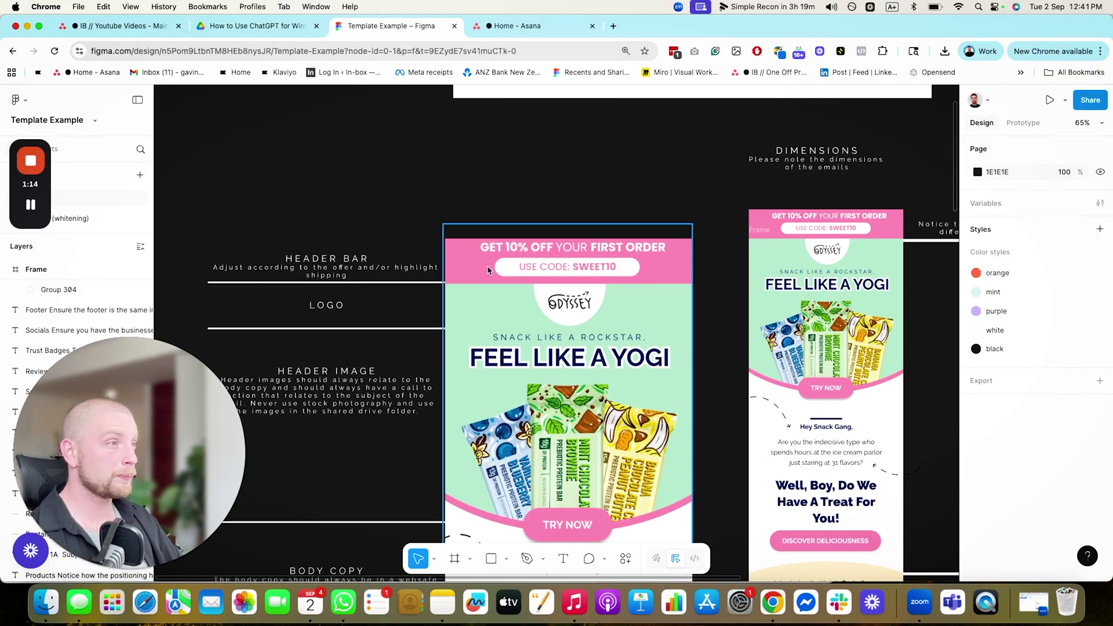
scroll(532, 257, up, 4)
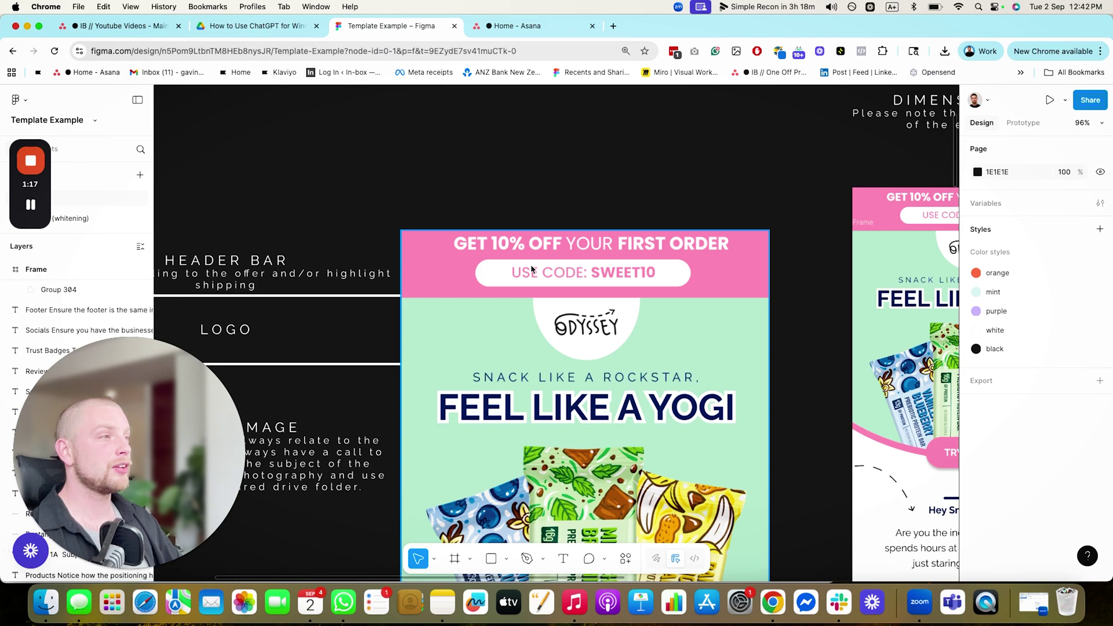
scroll(571, 307, down, 1)
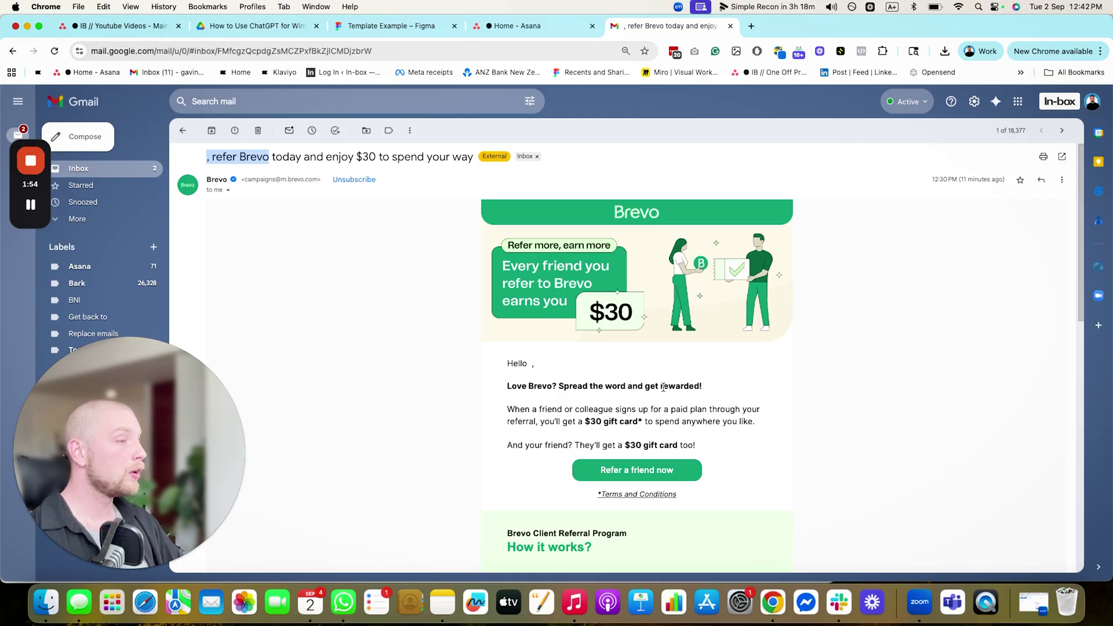
Scroll through the Brevo referral email's $30 gift card layout
scroll(664, 385, down, 10)
scroll(663, 385, up, 10)
scroll(653, 353, down, 10)
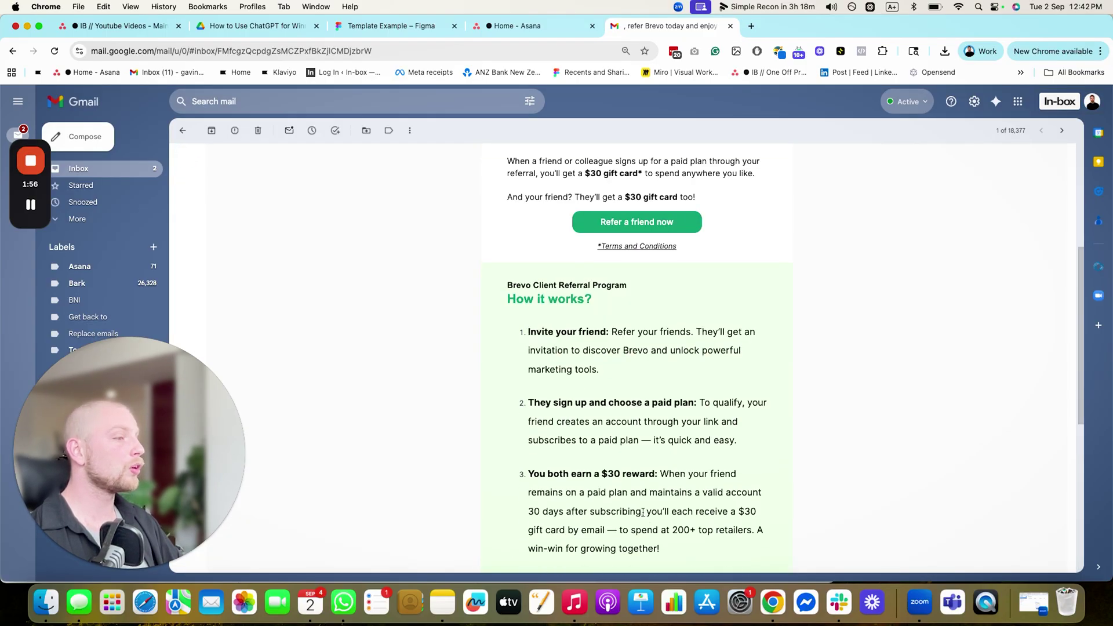
scroll(626, 428, up, 10)
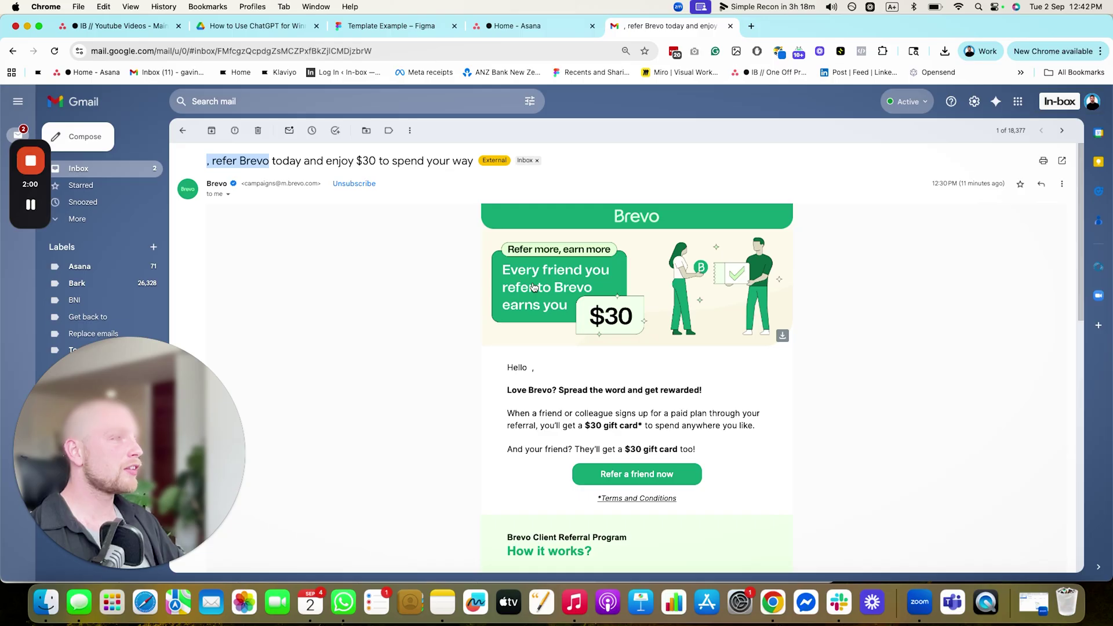
Return to the Figma template and zoom out to 39% to view both email frames
click(394, 26)
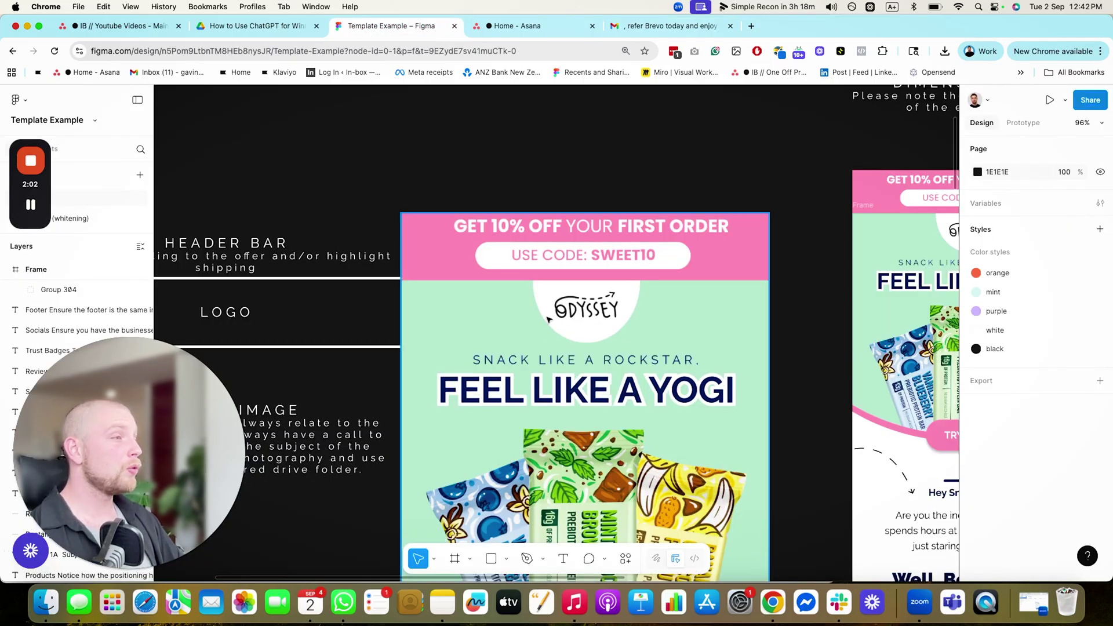
scroll(536, 328, down, 5)
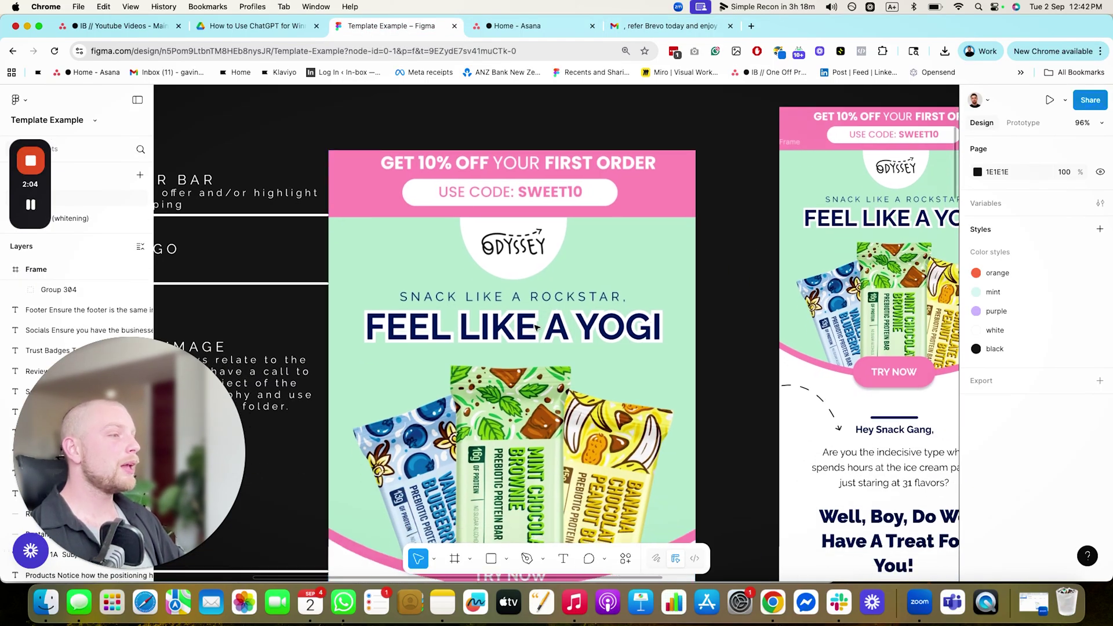
scroll(536, 328, down, 3)
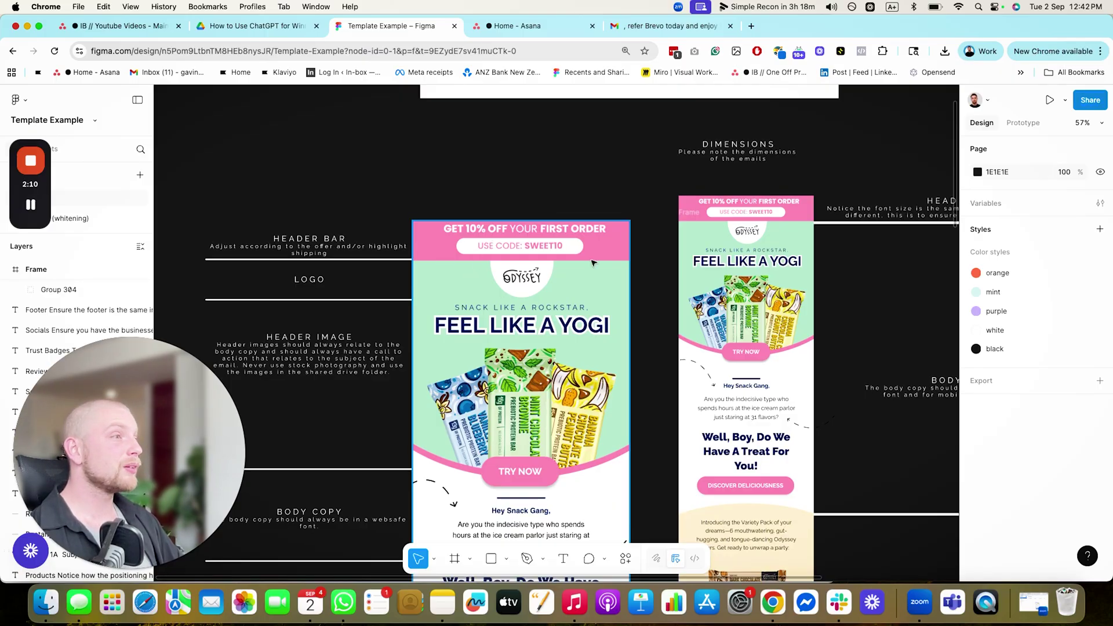
scroll(518, 252, up, 3)
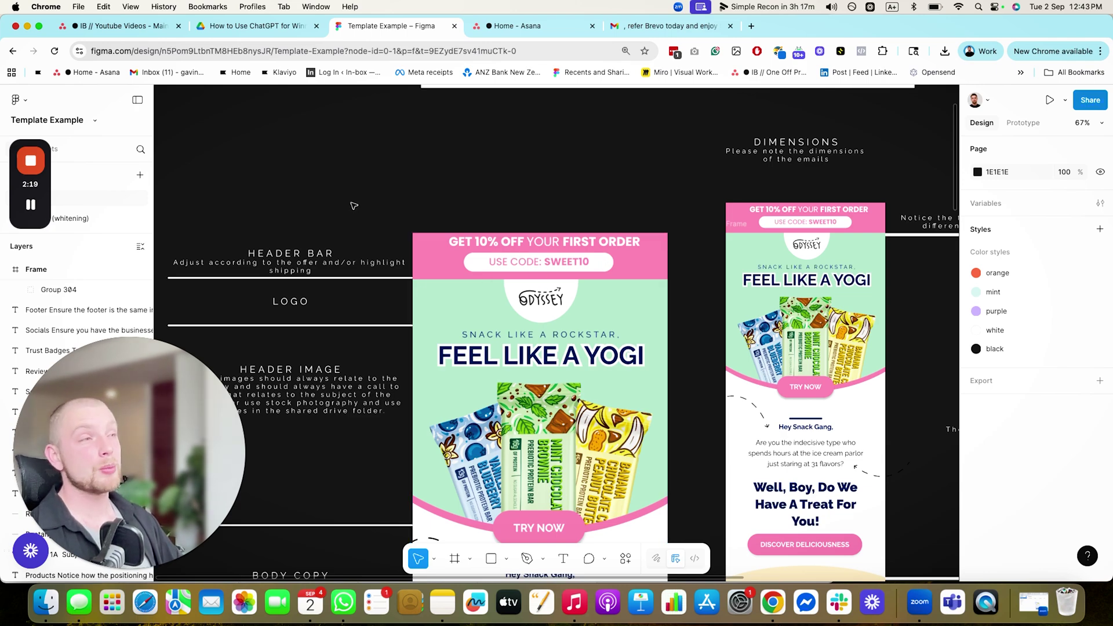
scroll(548, 384, down, 4)
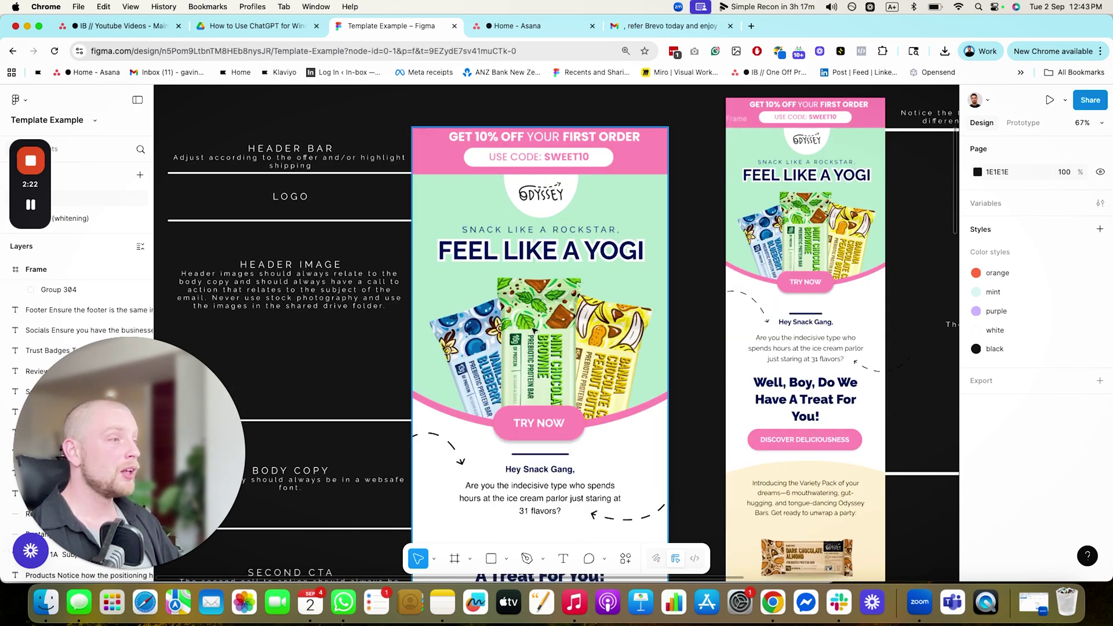
scroll(522, 390, down, 1)
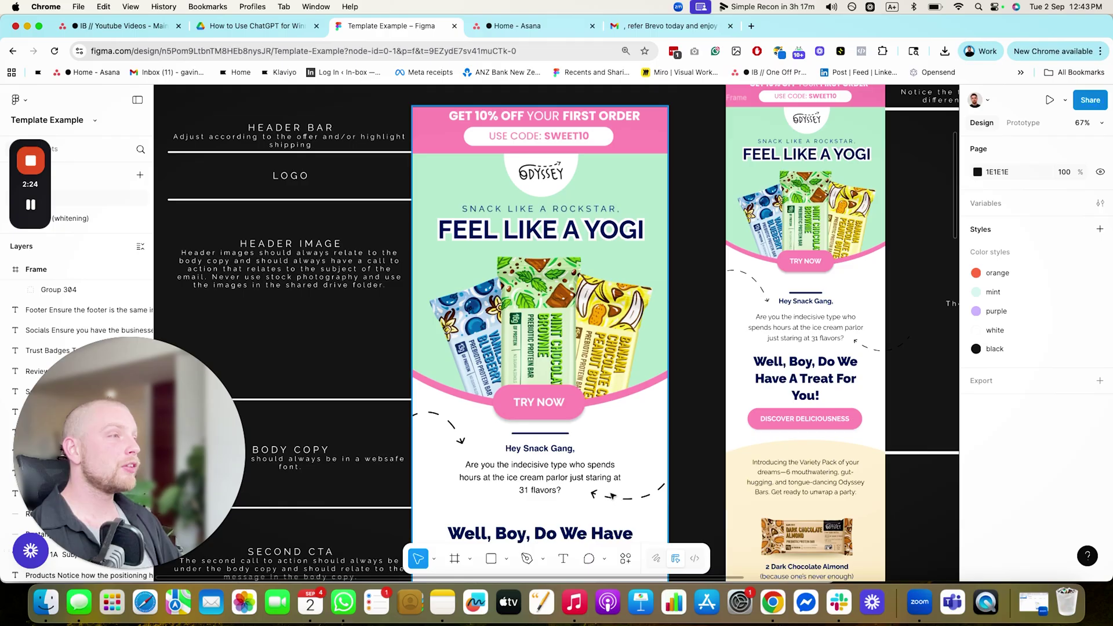
scroll(608, 522, down, 1)
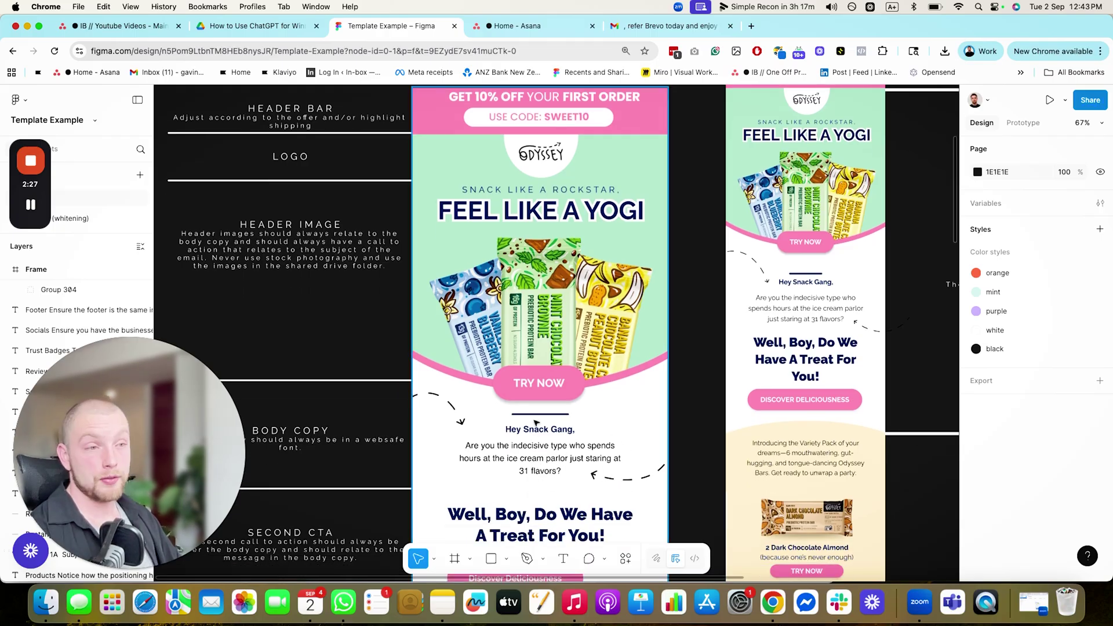
scroll(536, 422, down, 1)
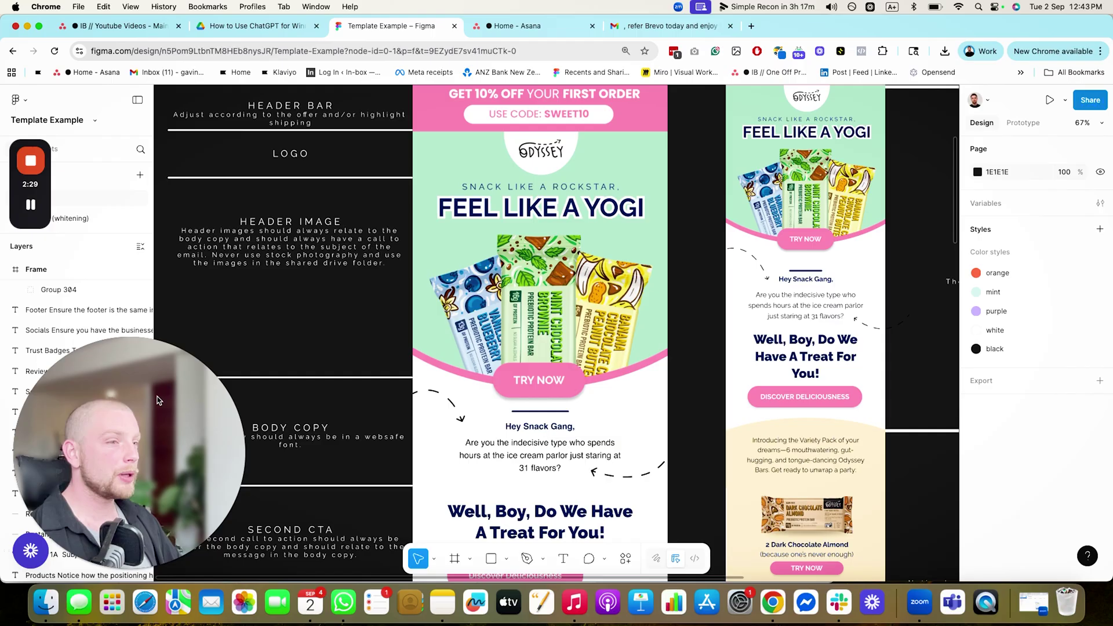
drag(157, 420, 340, 315)
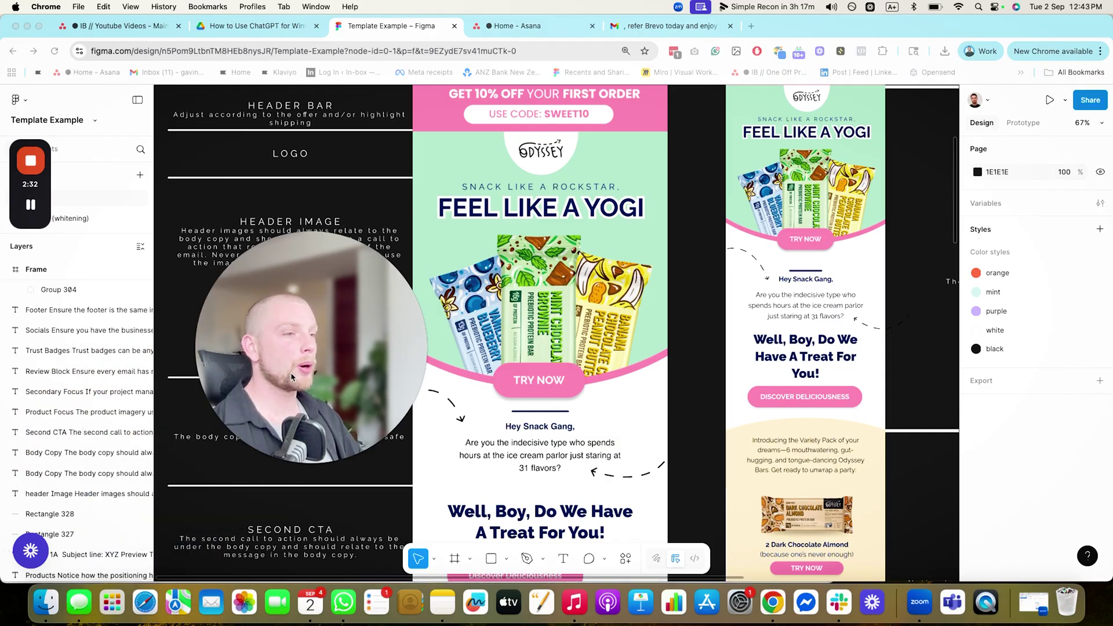
drag(291, 379, 88, 482)
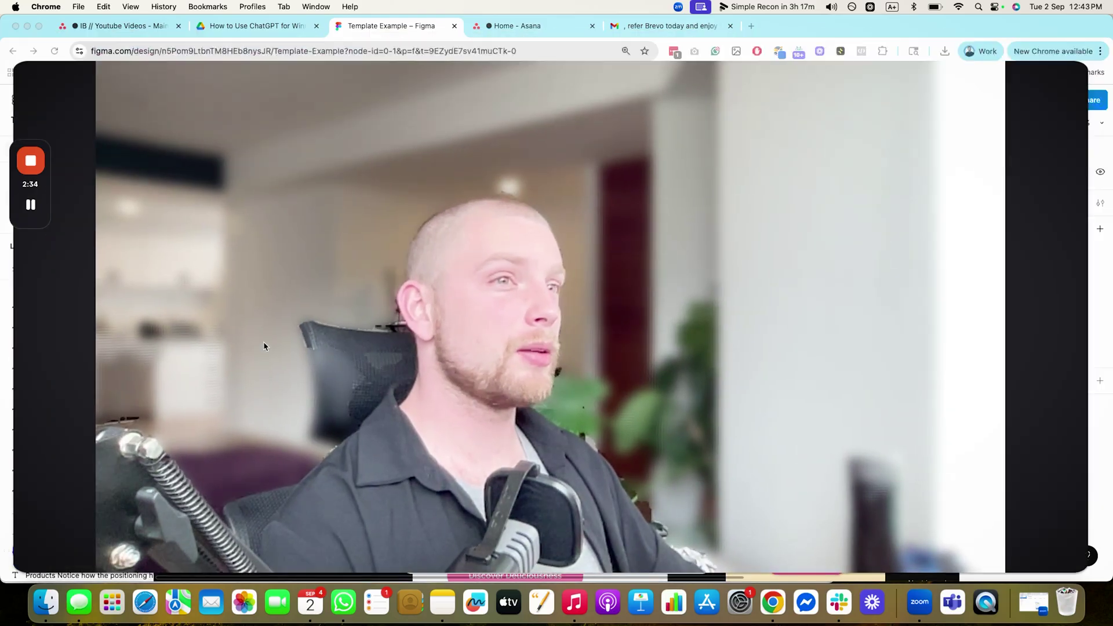
scroll(406, 302, down, 3)
scroll(526, 204, down, 2)
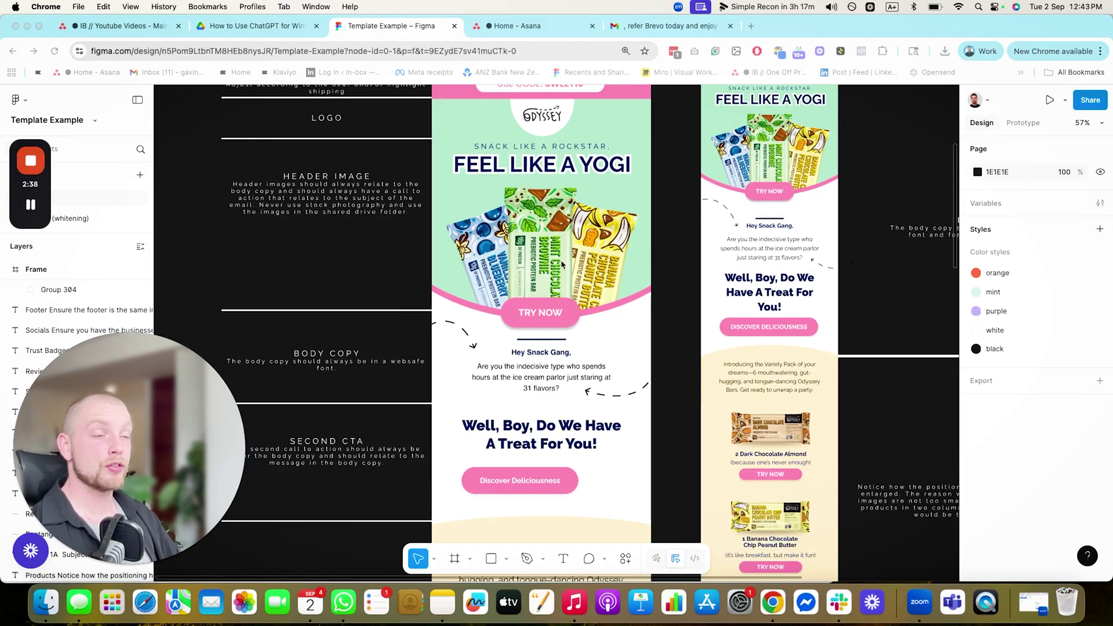
Inspect the header image's fill and crop settings, then clear the selection
scroll(545, 256, down, 3)
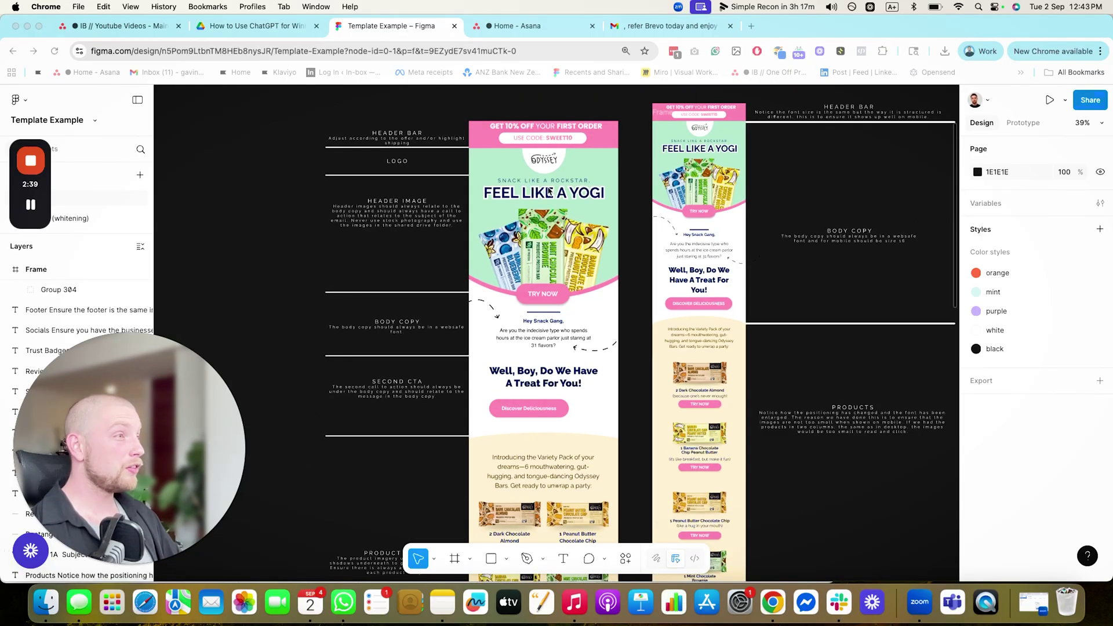
click(503, 180)
double_click(503, 180)
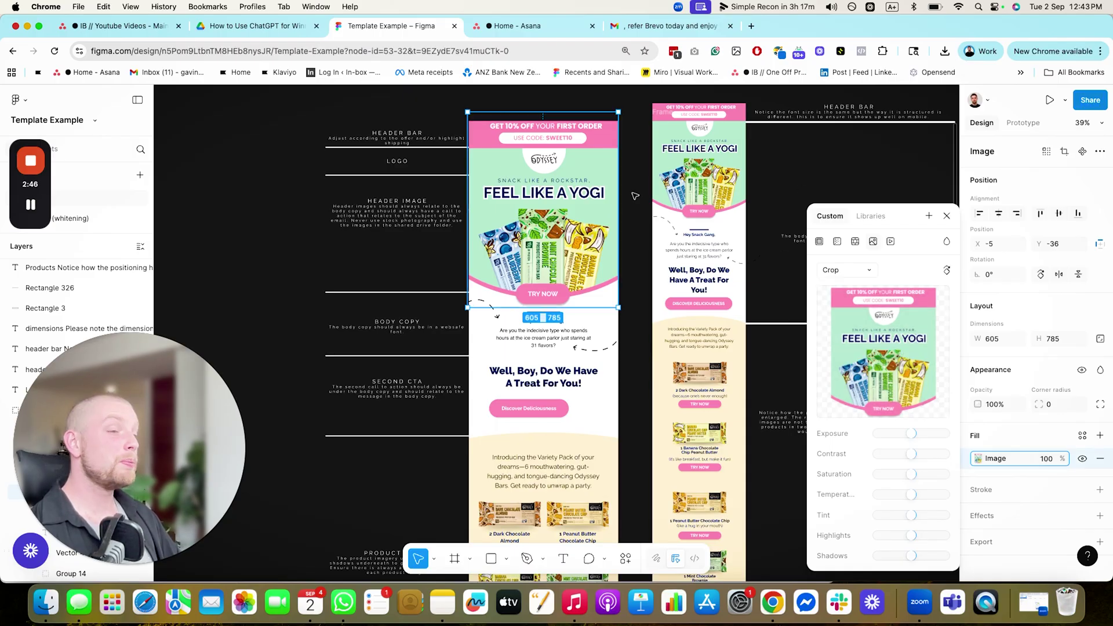
click(380, 266)
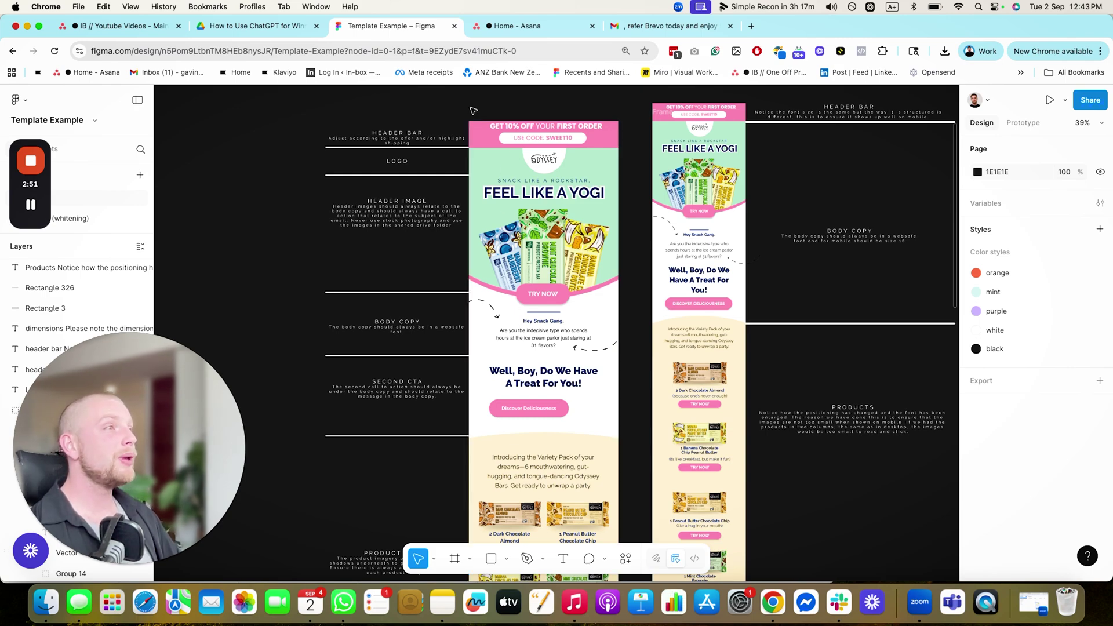
Select the whole desktop email as a single 600 × 4675 group
click(578, 342)
key(super+a)
scroll(578, 343, down, 3)
drag(576, 623, 649, 529)
click(649, 529)
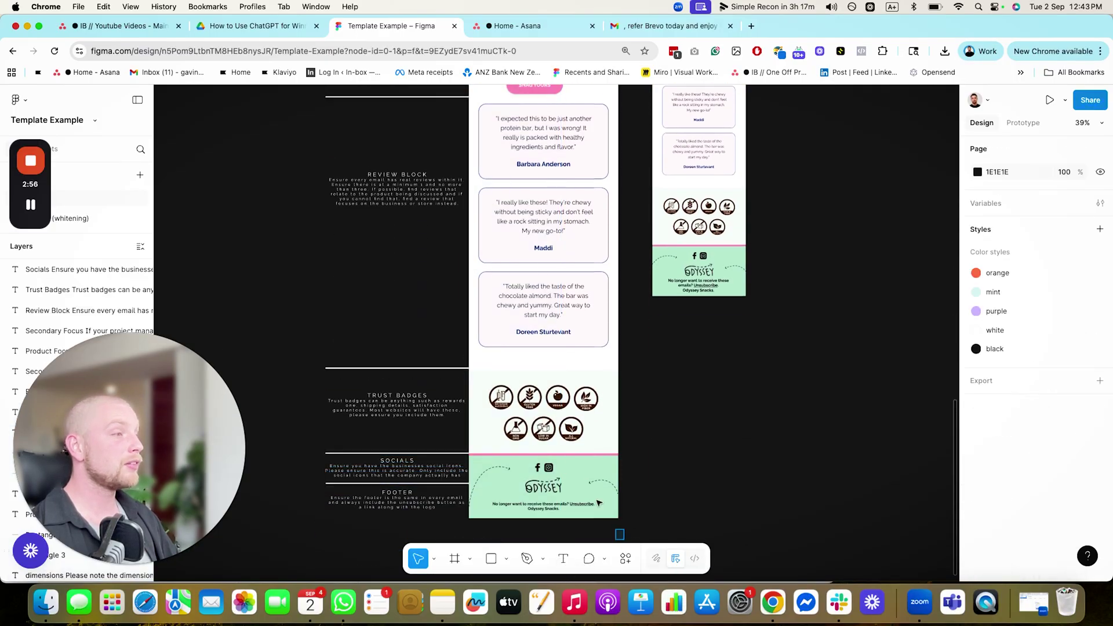
click(579, 405)
scroll(580, 406, up, 8)
scroll(489, 109, up, 10)
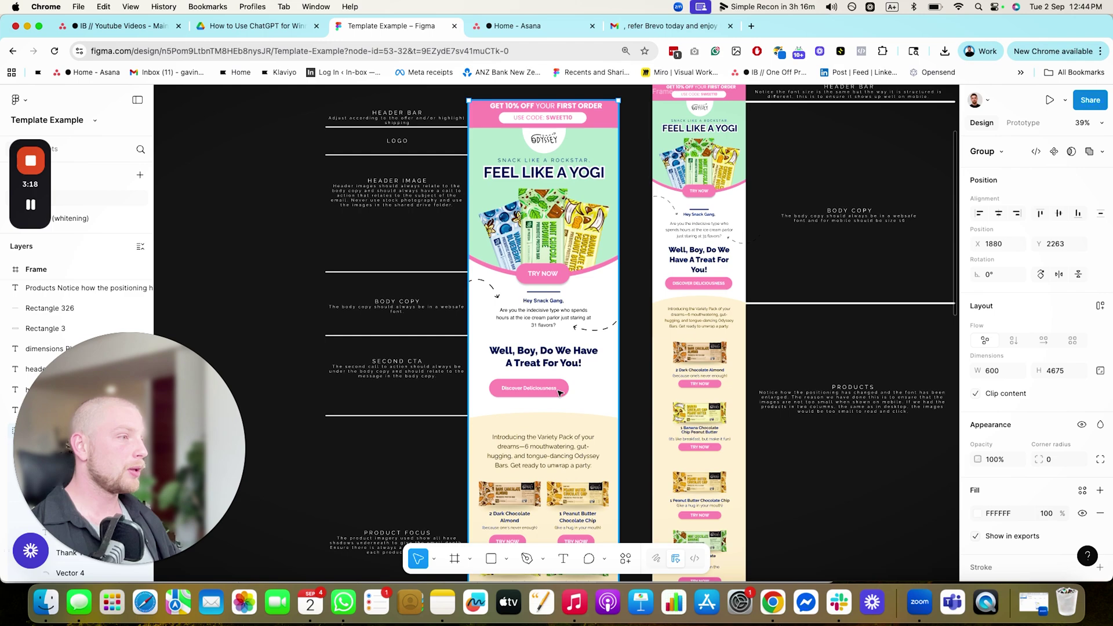
Move the Discover Deliciousness button to X 158, centred in the email
drag(559, 393, 580, 392)
scroll(561, 231, up, 1)
scroll(534, 199, up, 1)
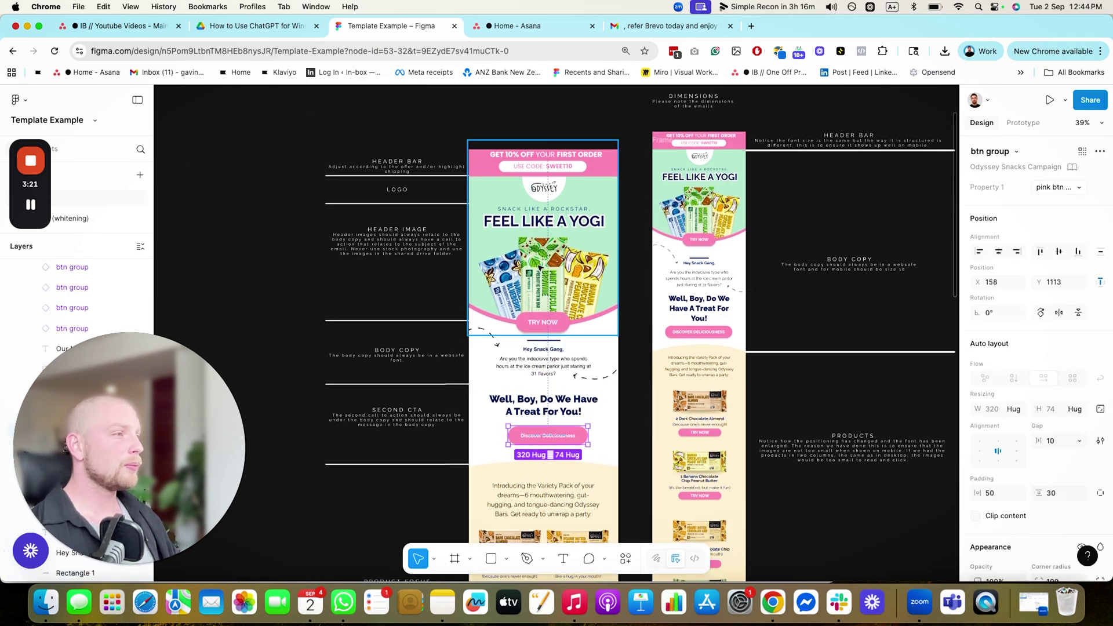
scroll(552, 220, up, 2)
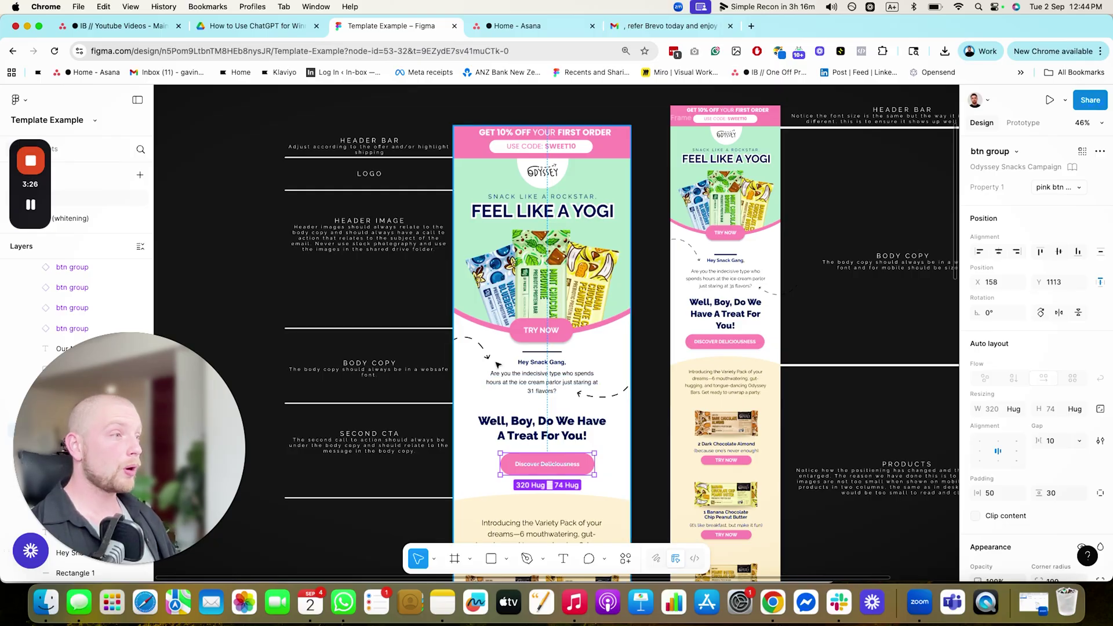
scroll(490, 358, up, 2)
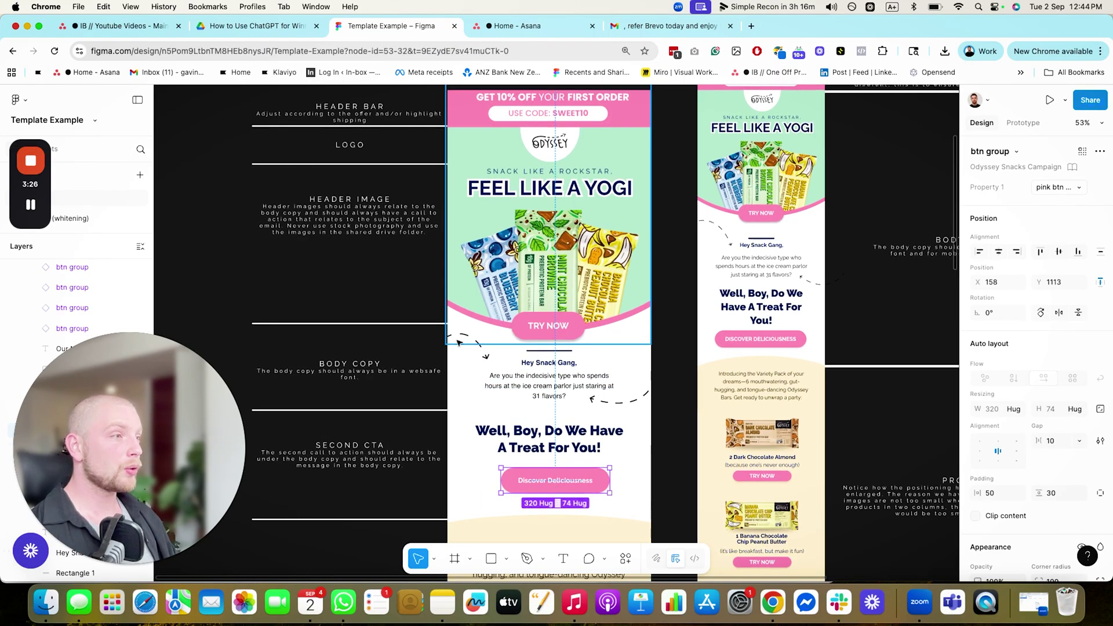
click(690, 436)
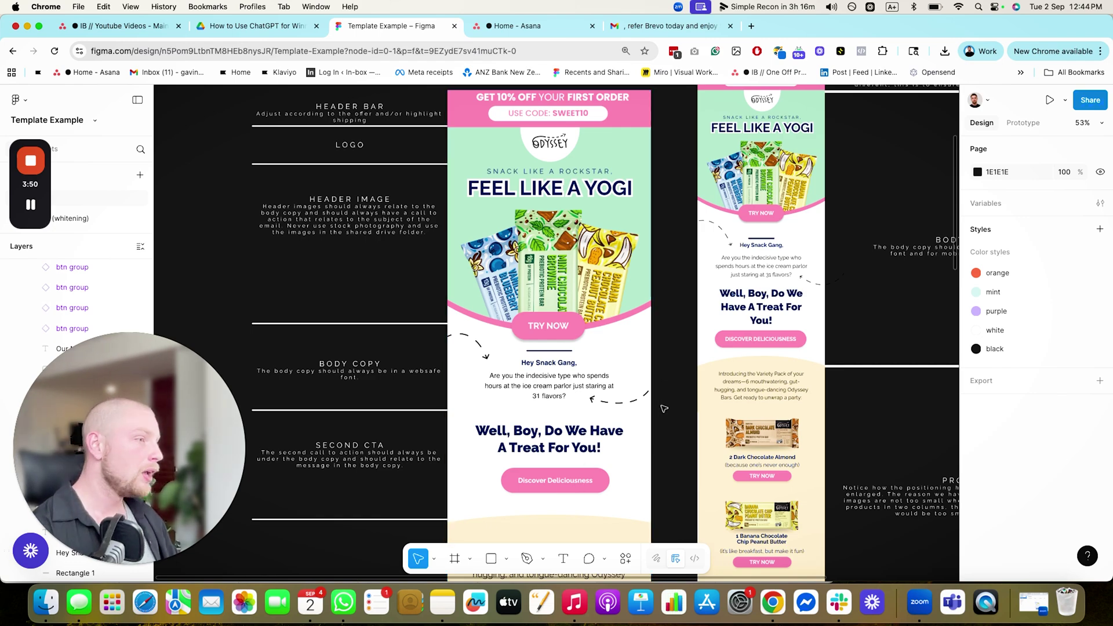
scroll(661, 400, down, 1)
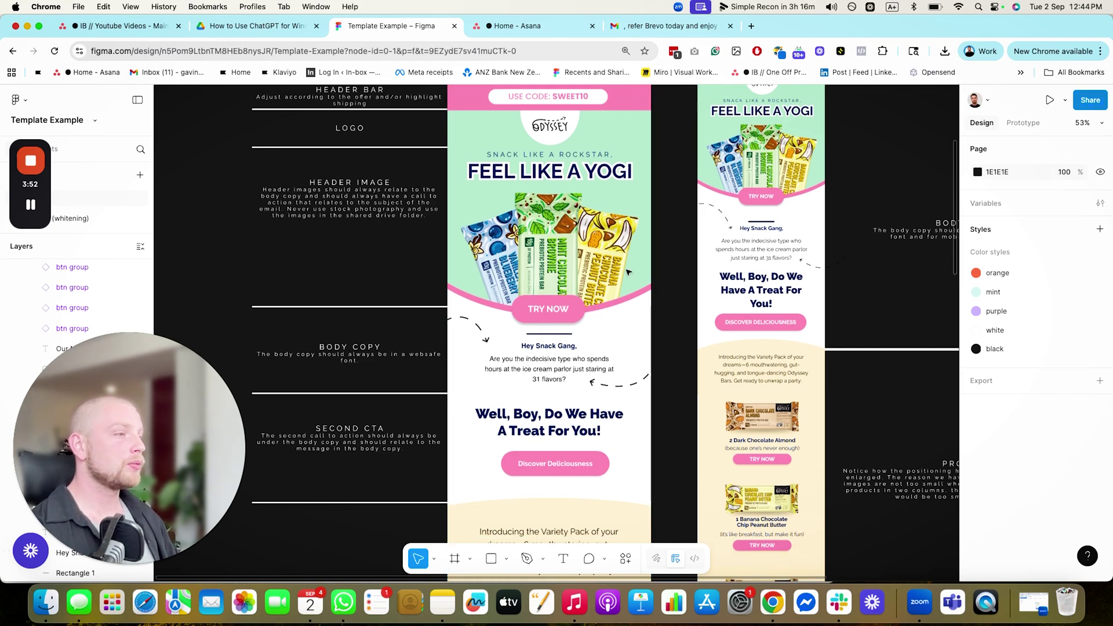
Scroll through the email and select Group 291, the full desktop design
scroll(500, 388, down, 5)
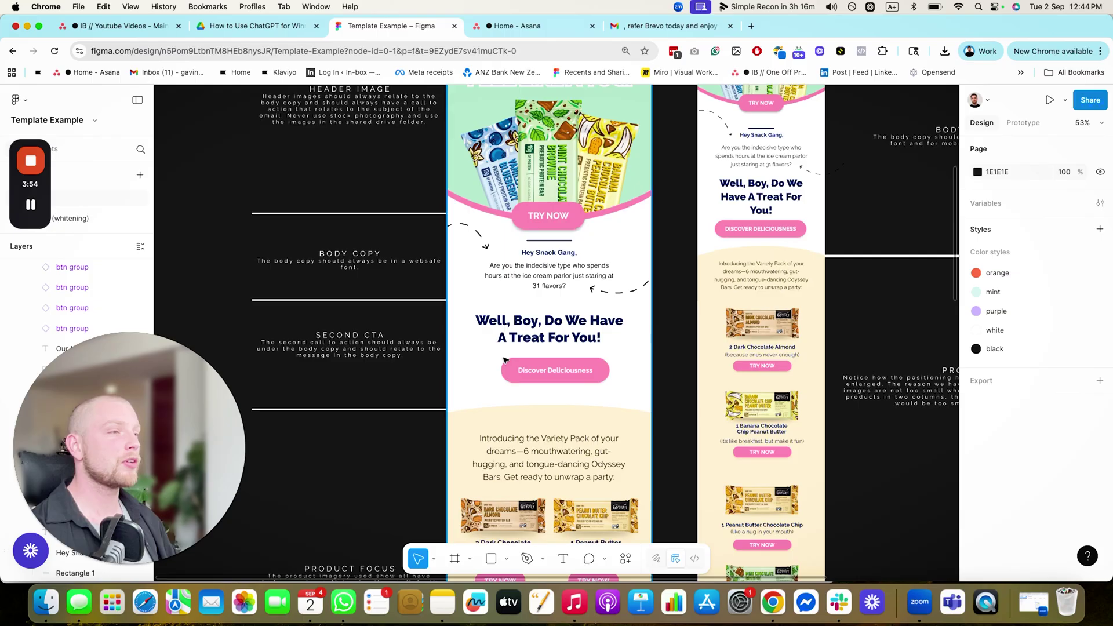
scroll(556, 232, up, 8)
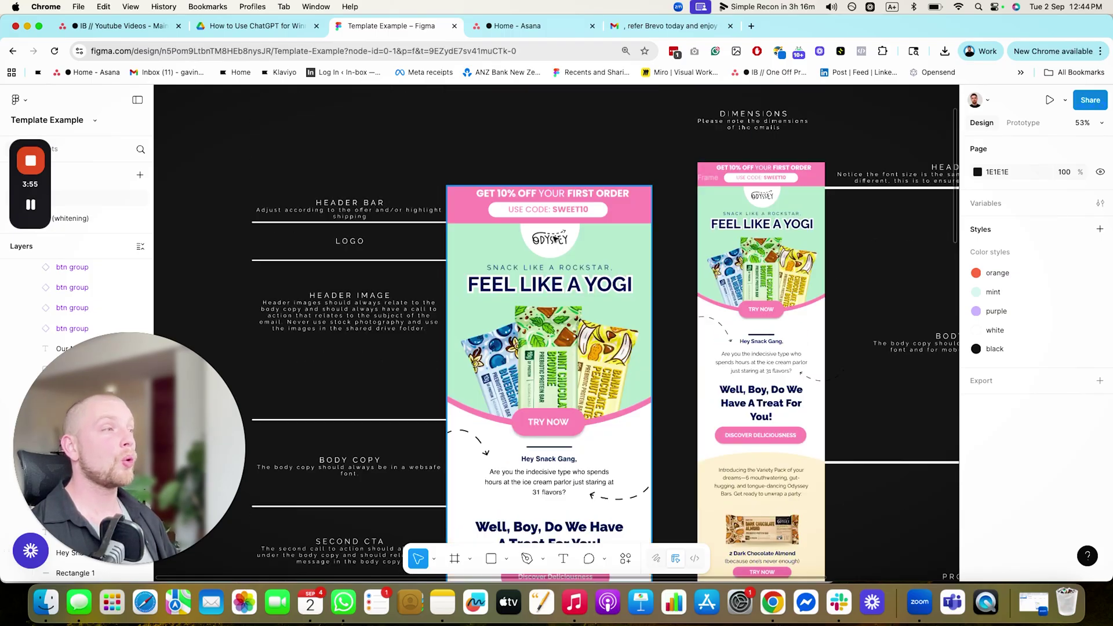
scroll(544, 260, down, 1)
scroll(544, 277, down, 3)
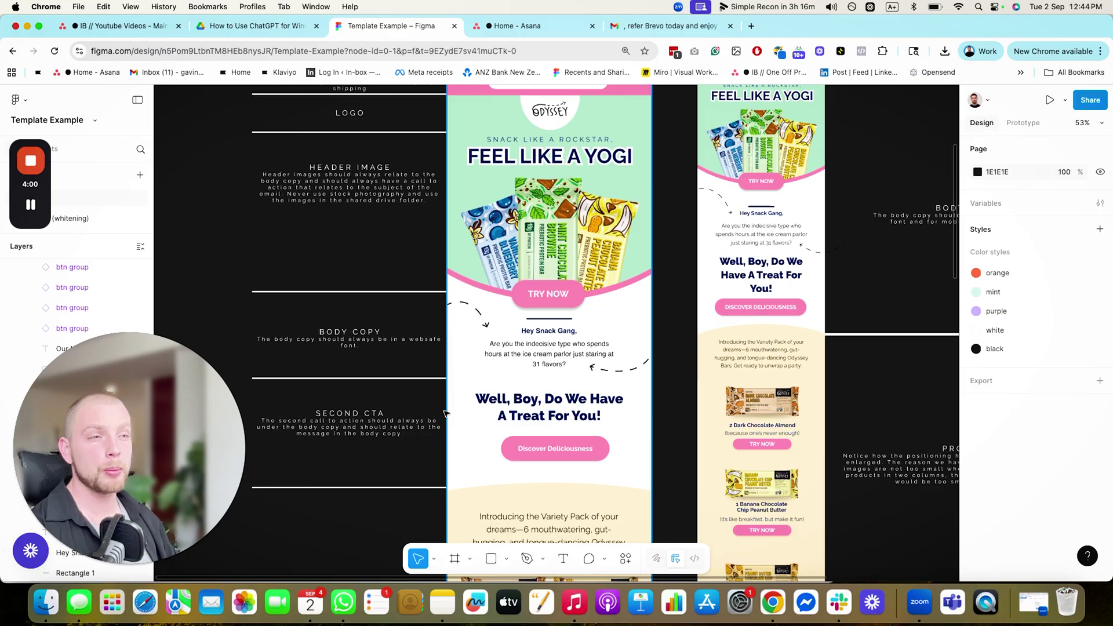
scroll(531, 368, down, 1)
scroll(546, 318, up, 16)
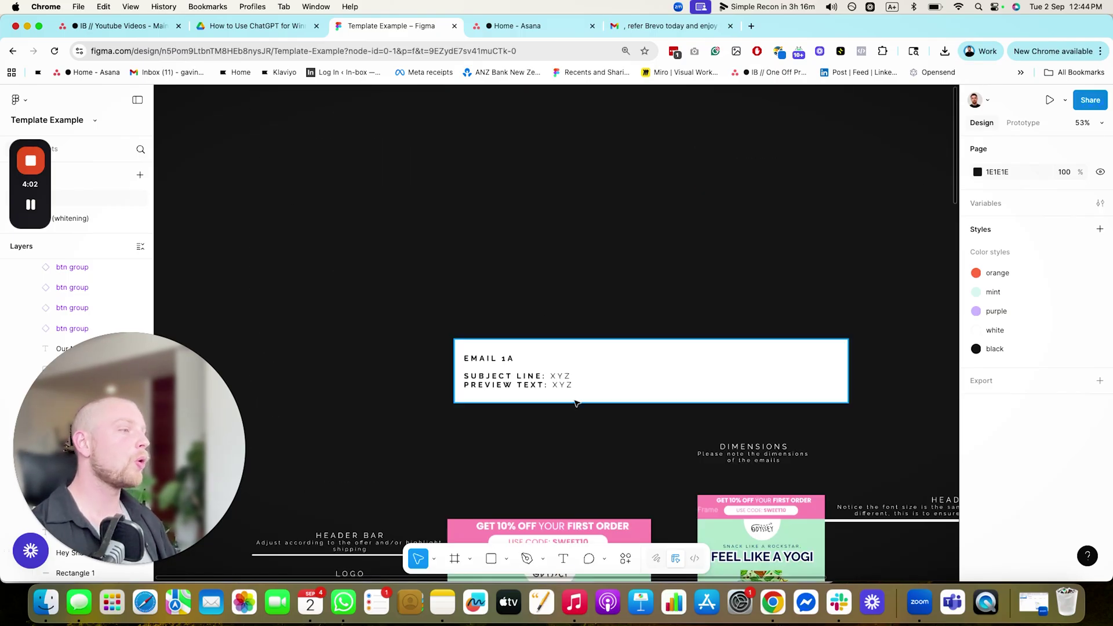
scroll(546, 318, down, 18)
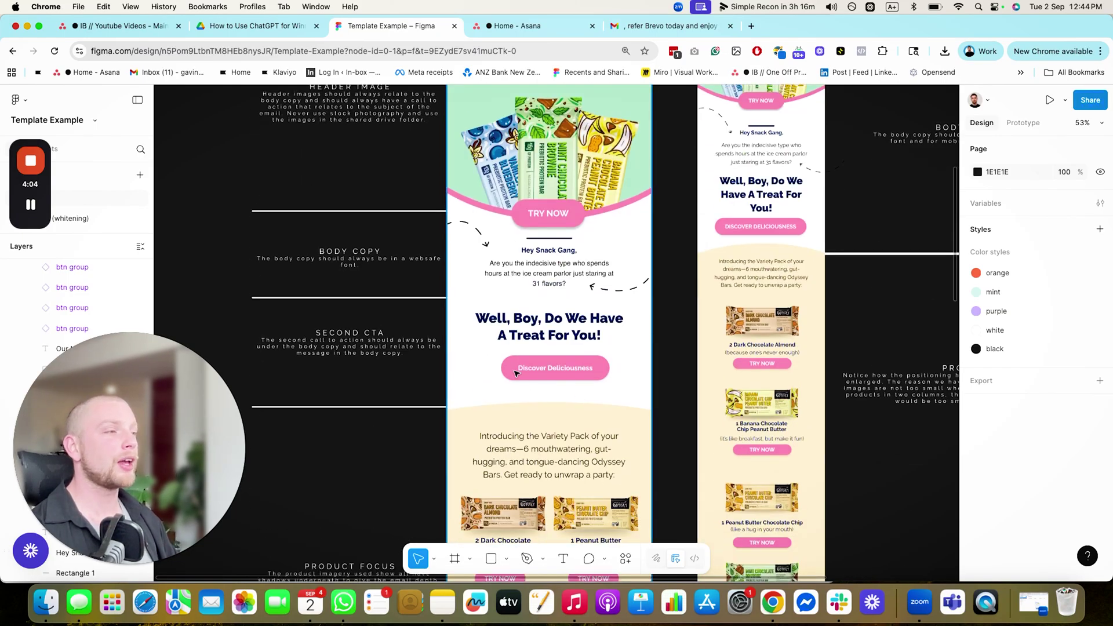
click(584, 371)
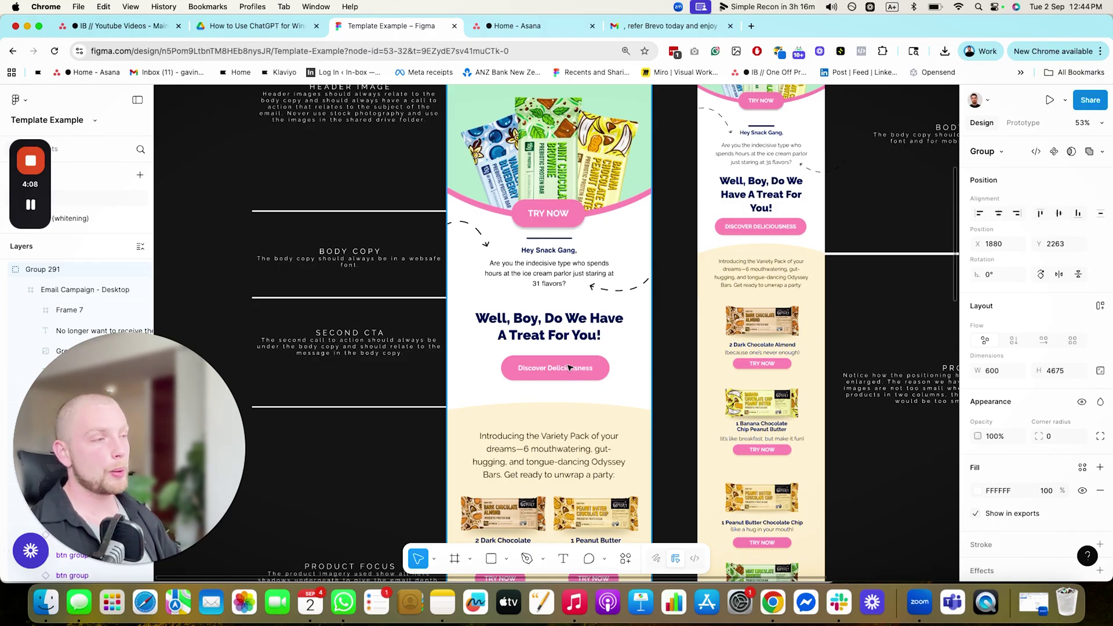
scroll(570, 368, down, 4)
scroll(537, 371, down, 2)
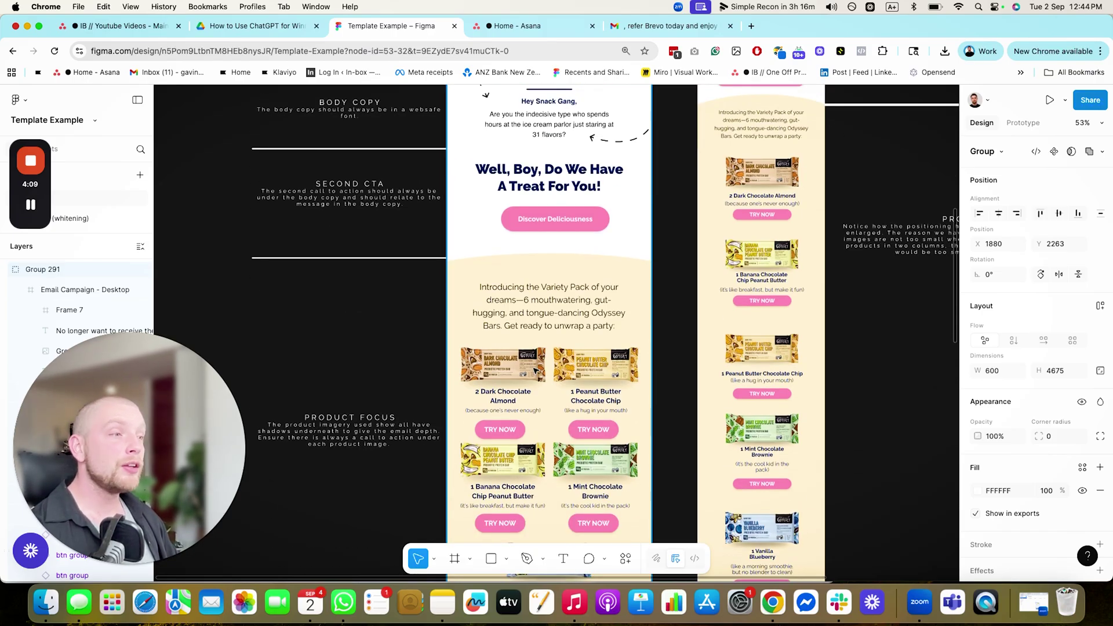
scroll(509, 430, down, 2)
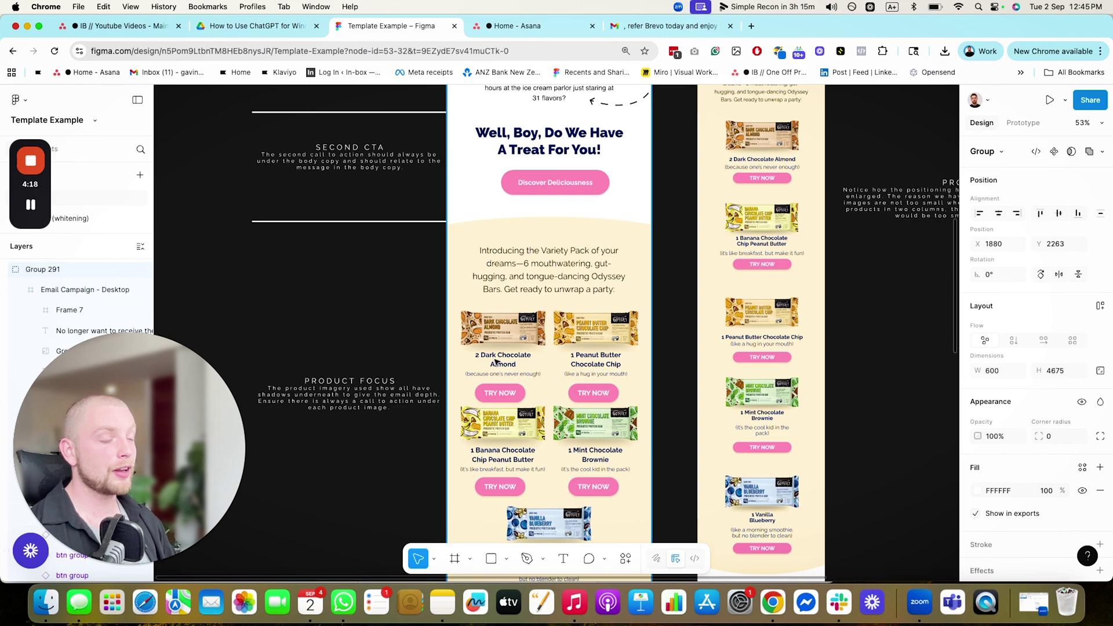
scroll(496, 361, up, 2)
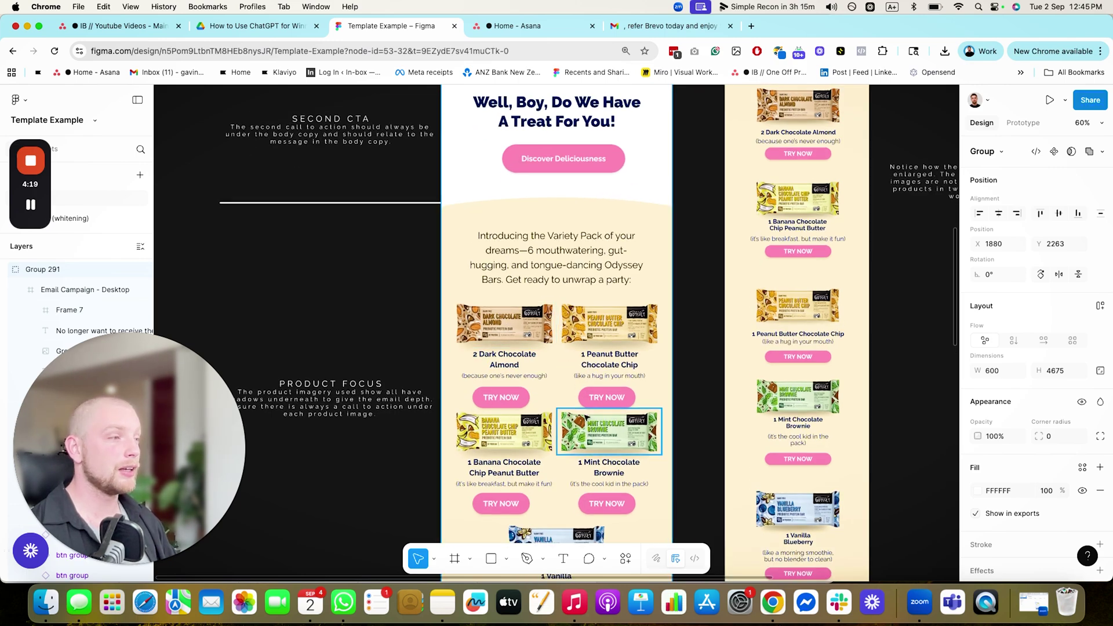
scroll(574, 406, down, 3)
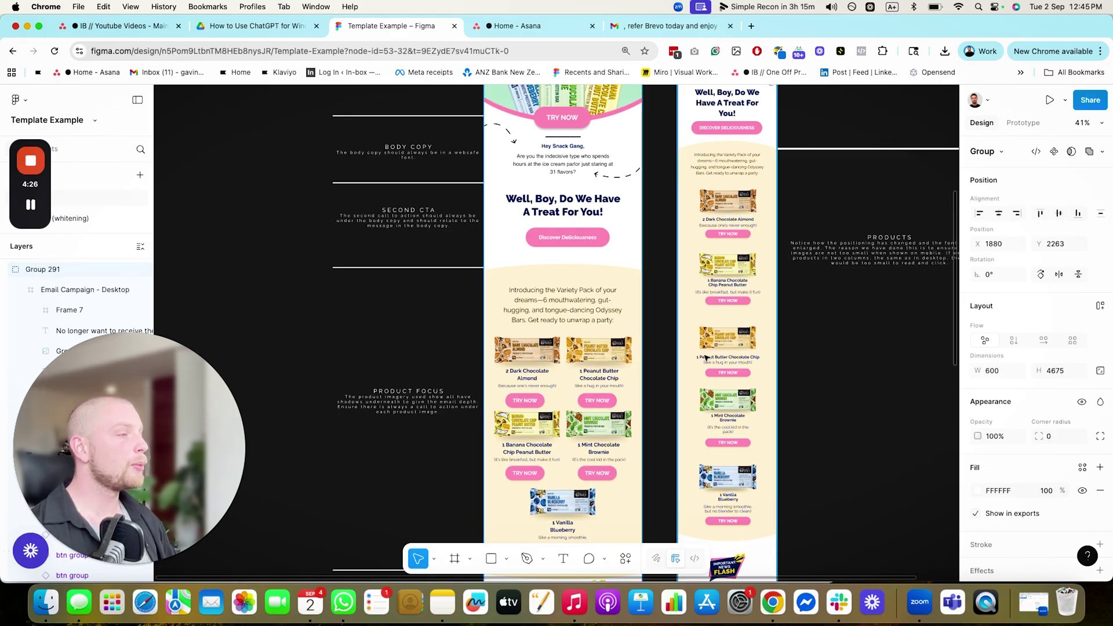
scroll(536, 333, down, 3)
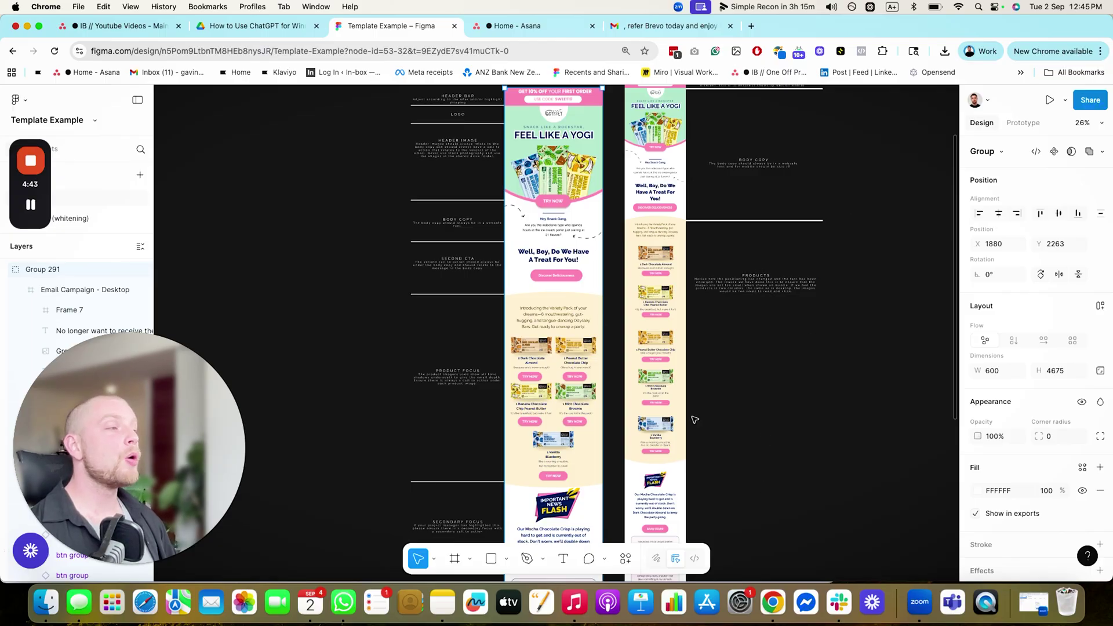
scroll(719, 394, down, 3)
scroll(743, 368, up, 4)
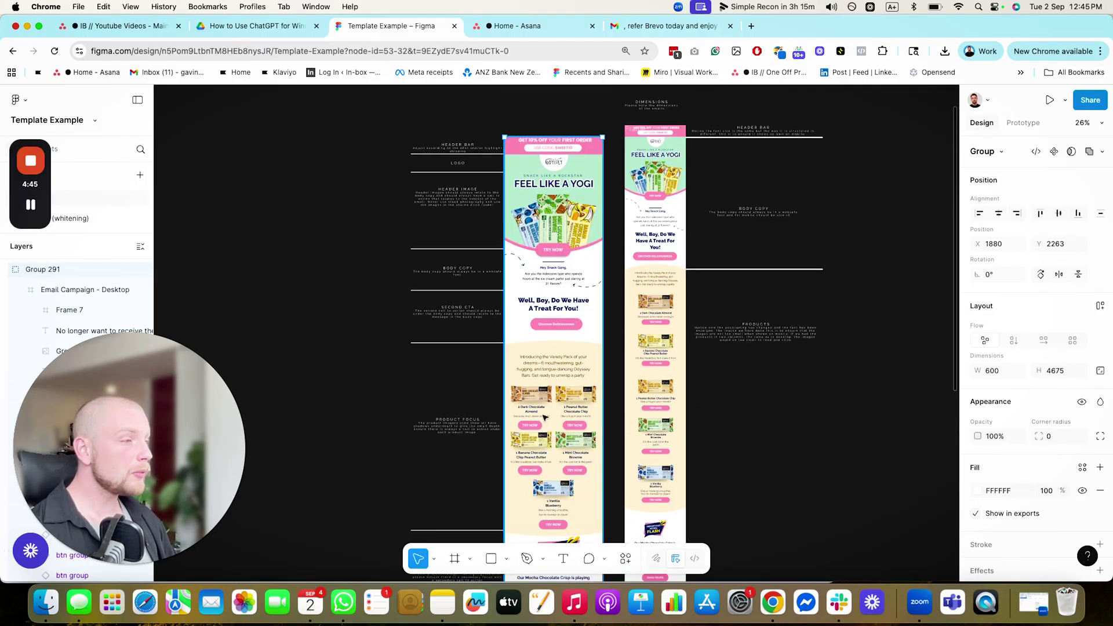
scroll(545, 416, up, 3)
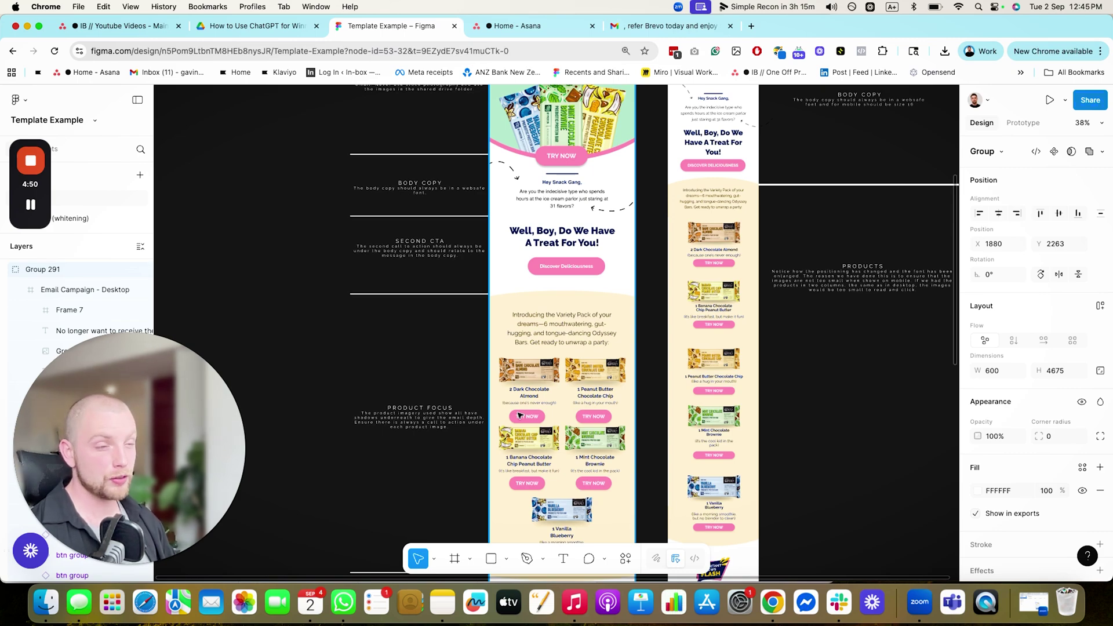
scroll(611, 167, up, 4)
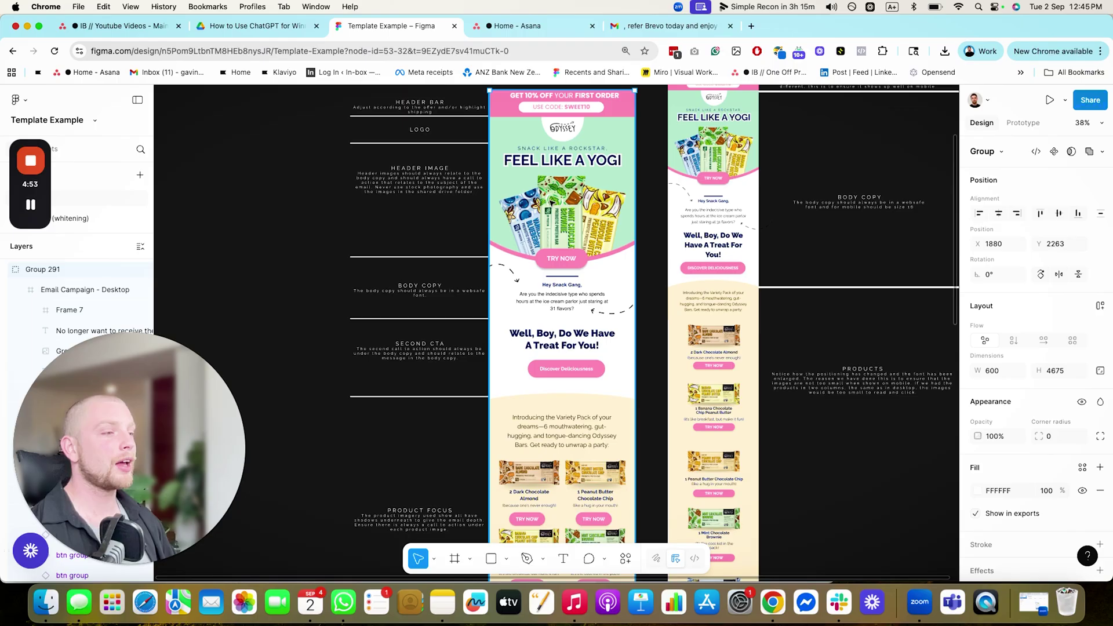
scroll(586, 293, down, 3)
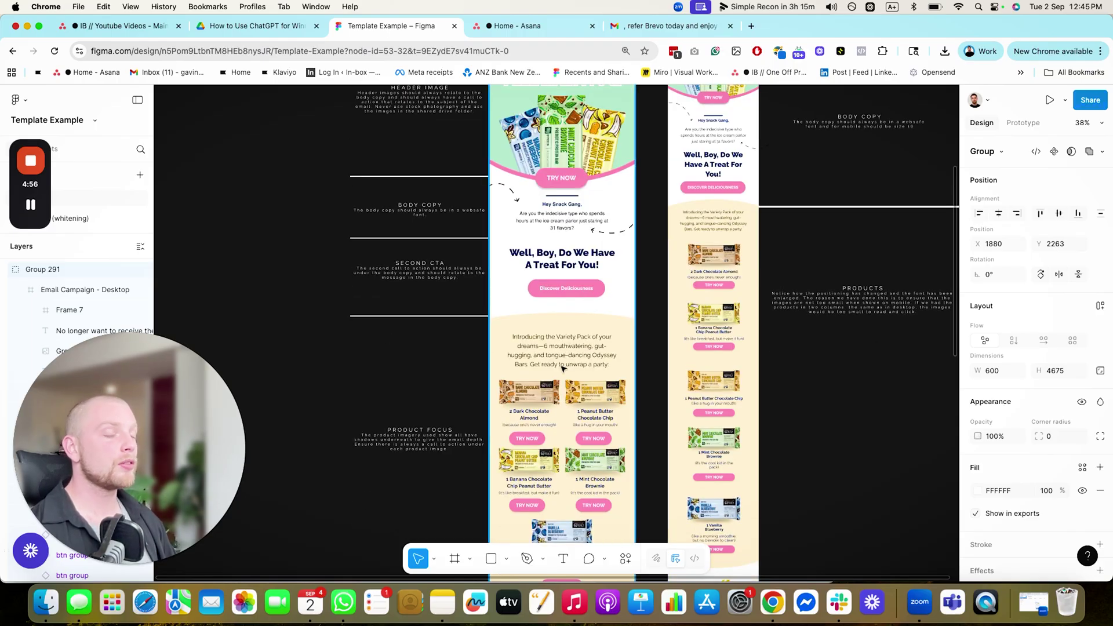
scroll(565, 392, down, 10)
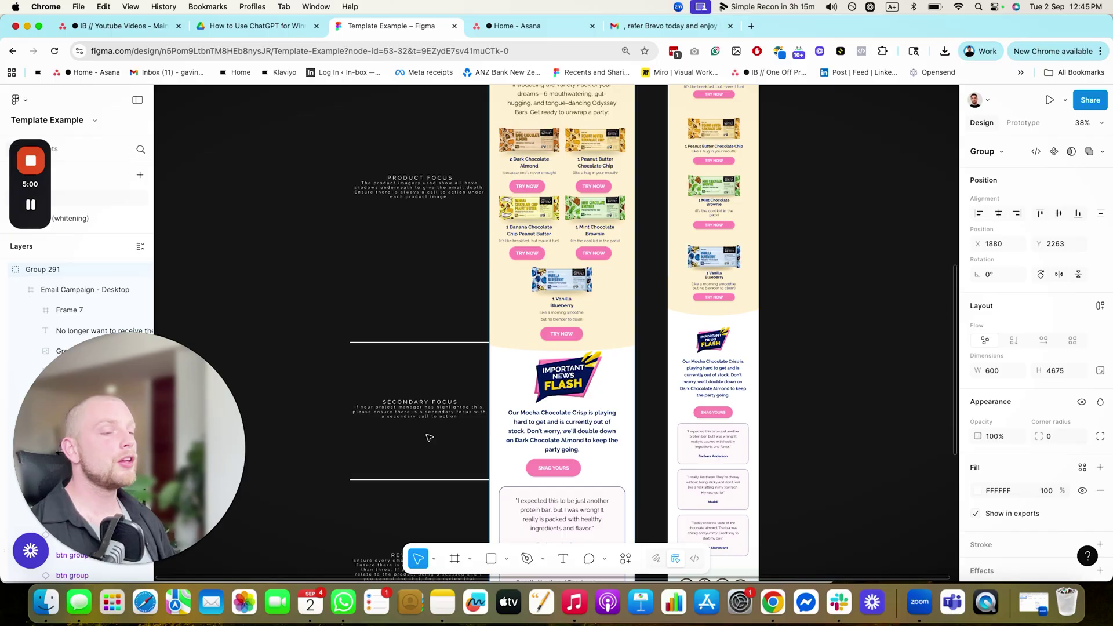
scroll(561, 369, up, 1)
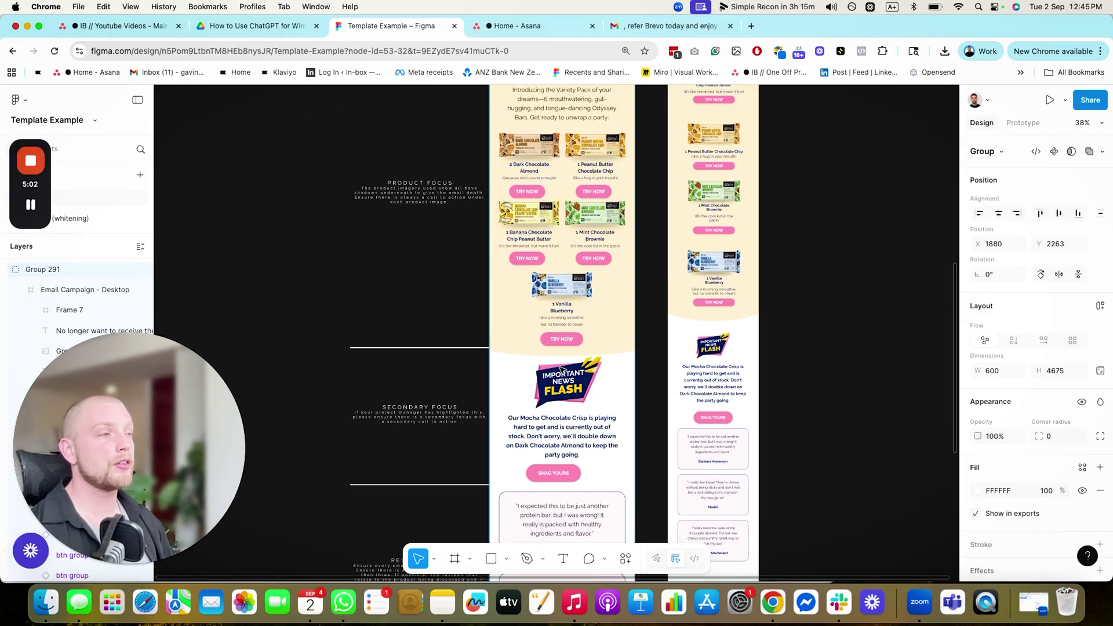
scroll(561, 369, up, 15)
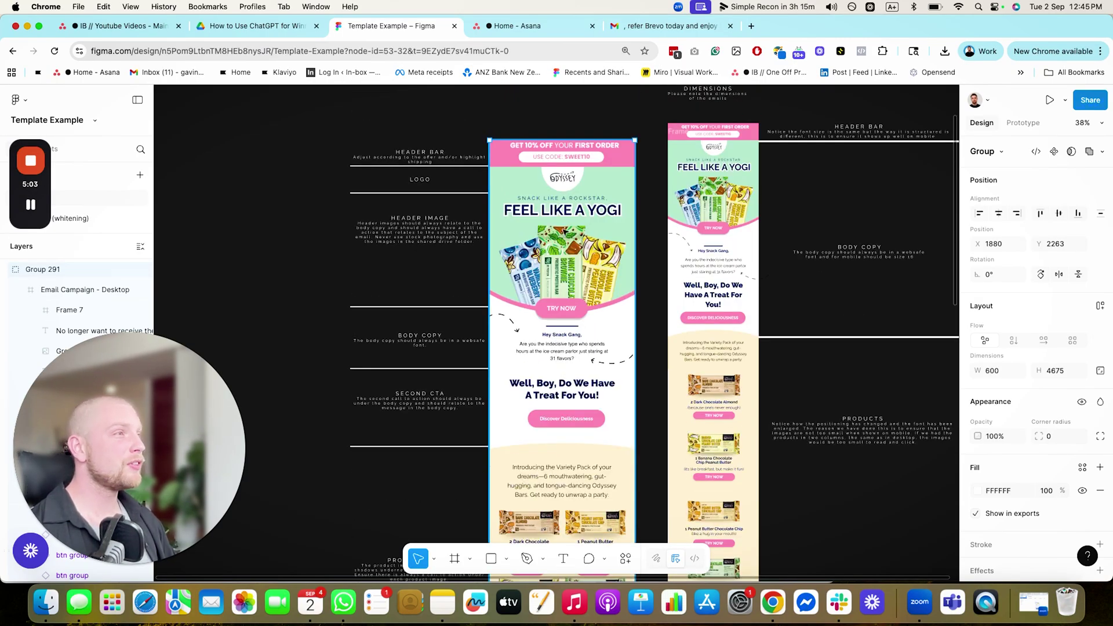
scroll(591, 200, down, 9)
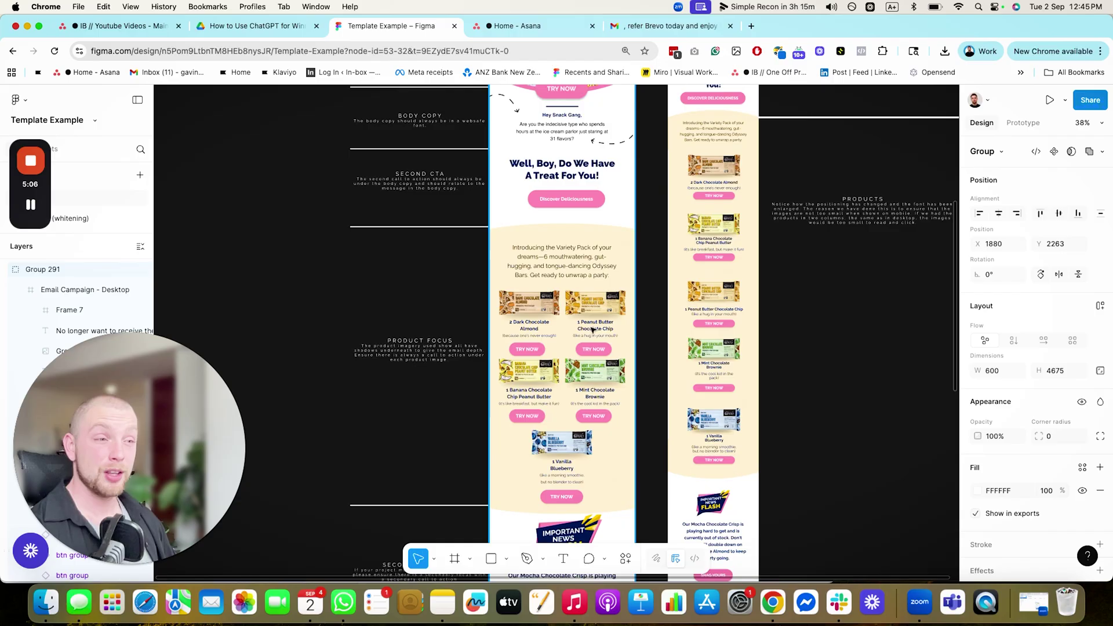
scroll(592, 329, down, 4)
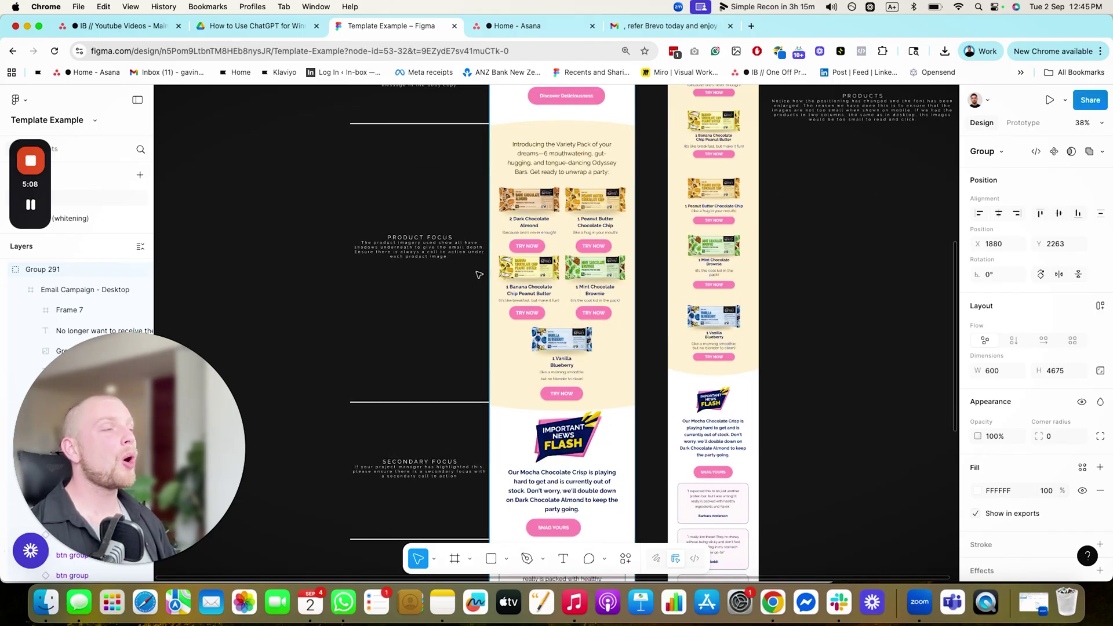
scroll(541, 287, up, 8)
scroll(553, 223, up, 1)
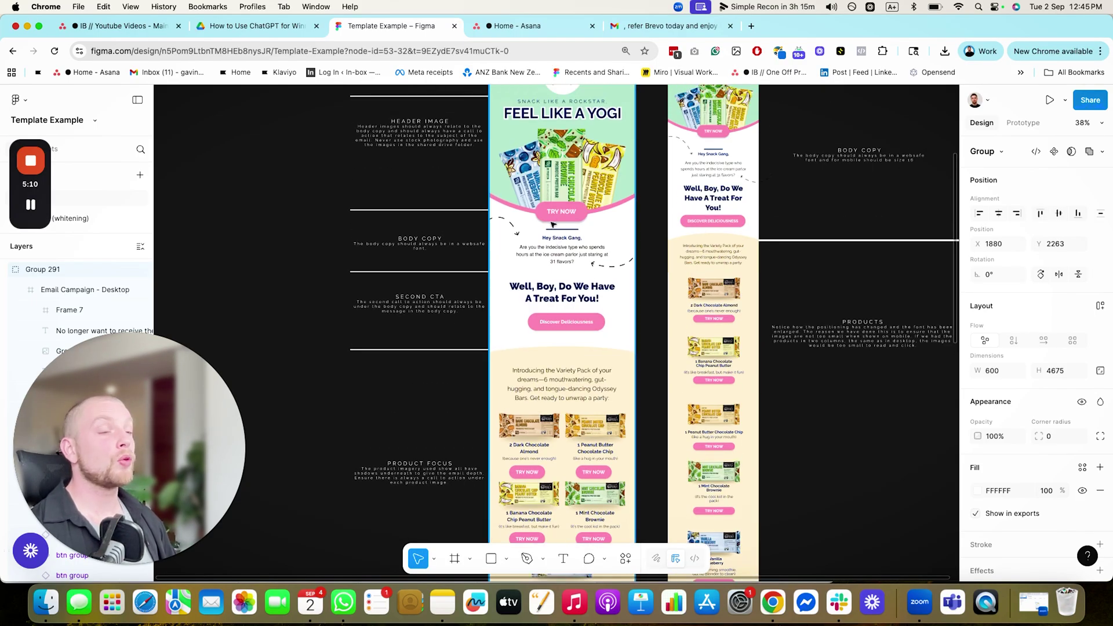
scroll(607, 270, up, 4)
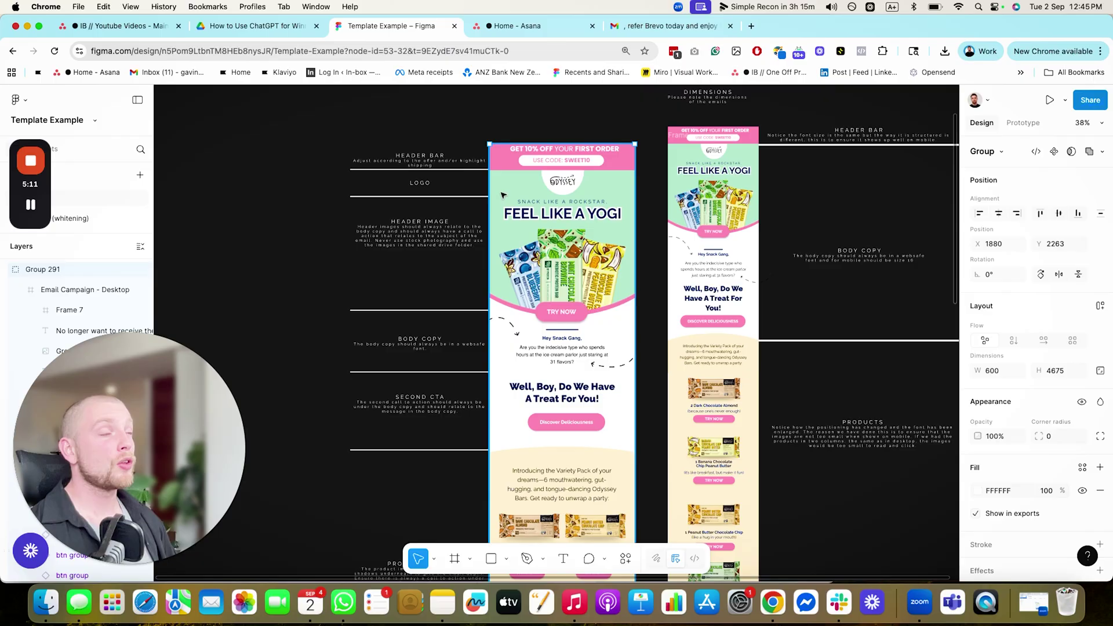
scroll(584, 360, down, 12)
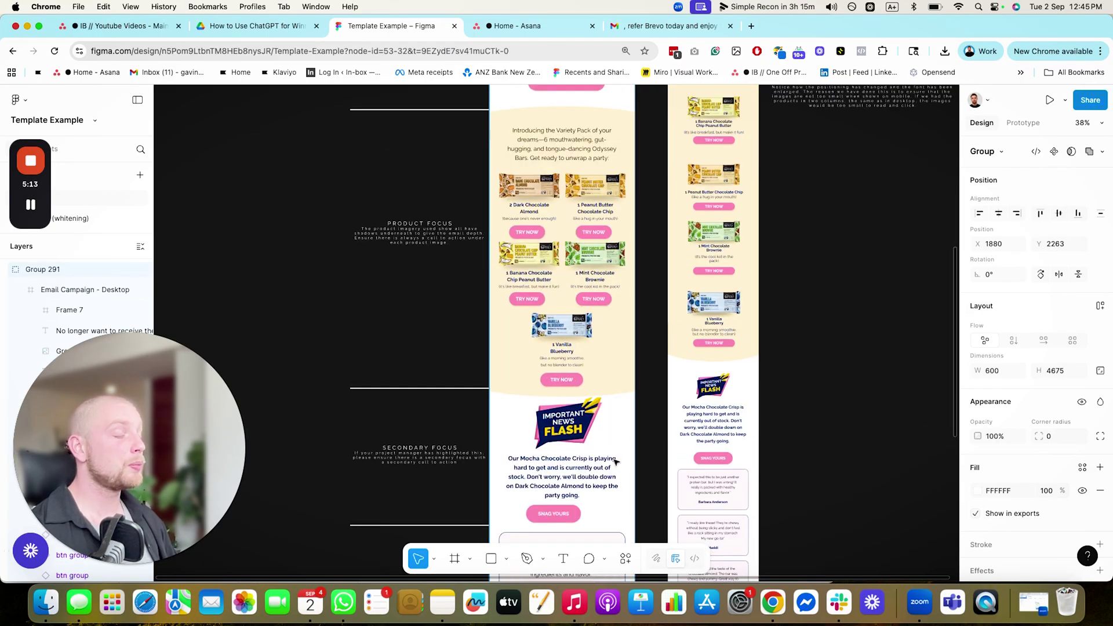
scroll(579, 440, up, 6)
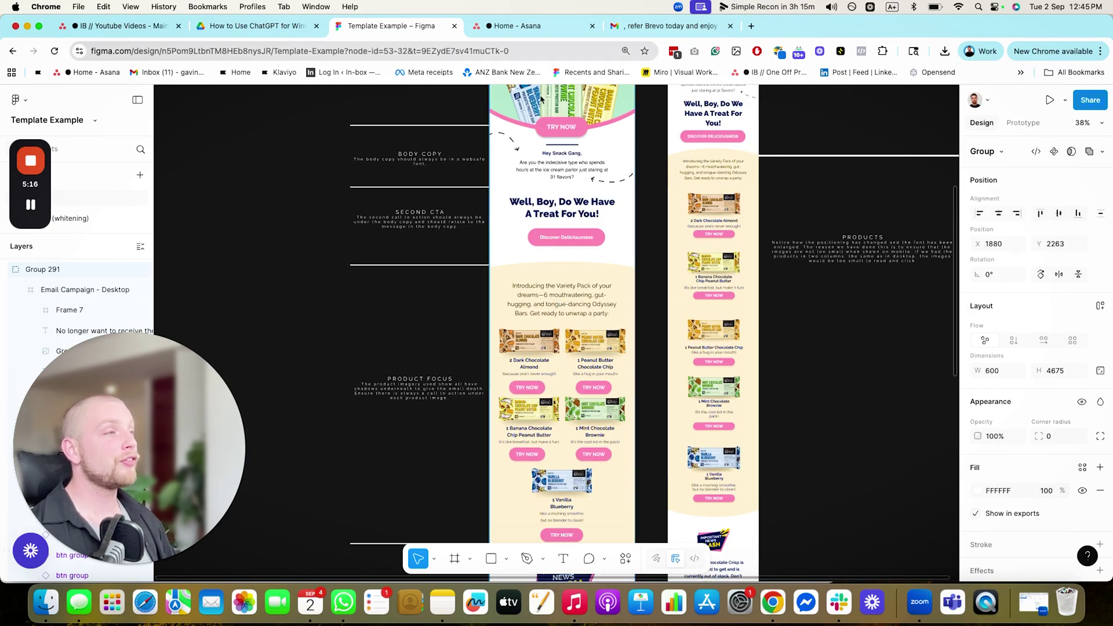
scroll(571, 385, down, 7)
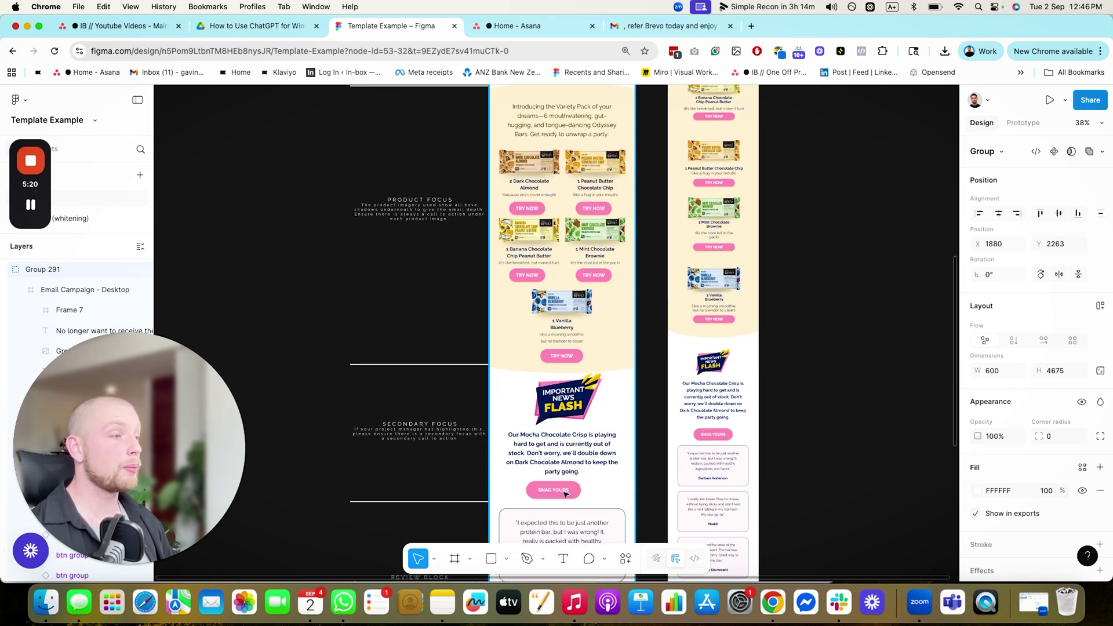
Nudge the SNAG YOURS button right until the spacing guides show it centred
double_click(566, 494)
double_click(566, 494)
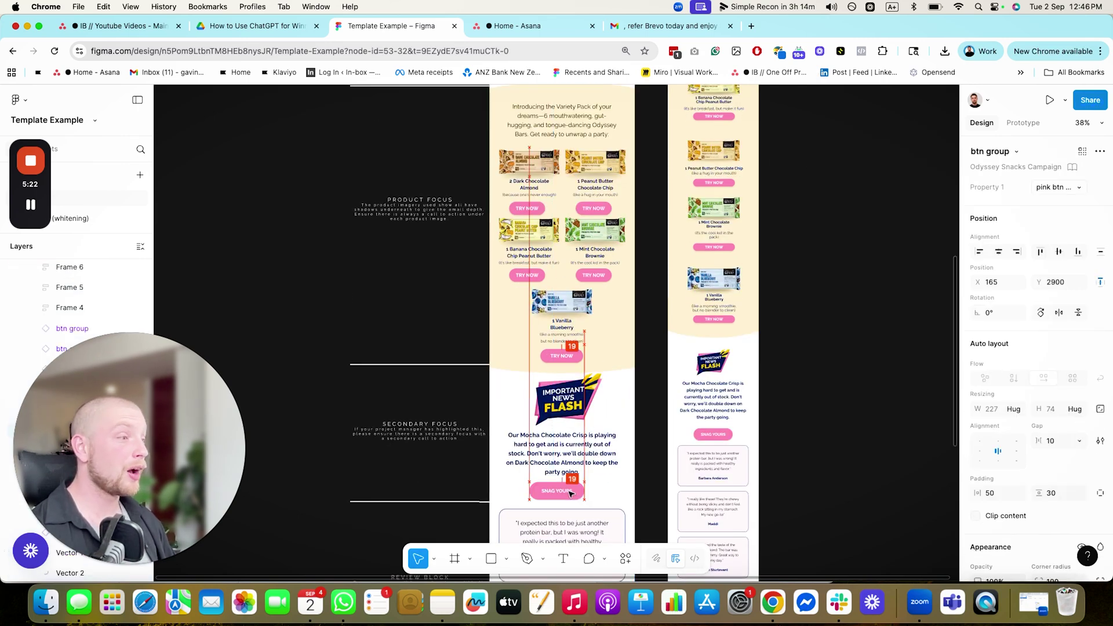
drag(566, 494, 574, 493)
click(643, 462)
scroll(609, 416, down, 4)
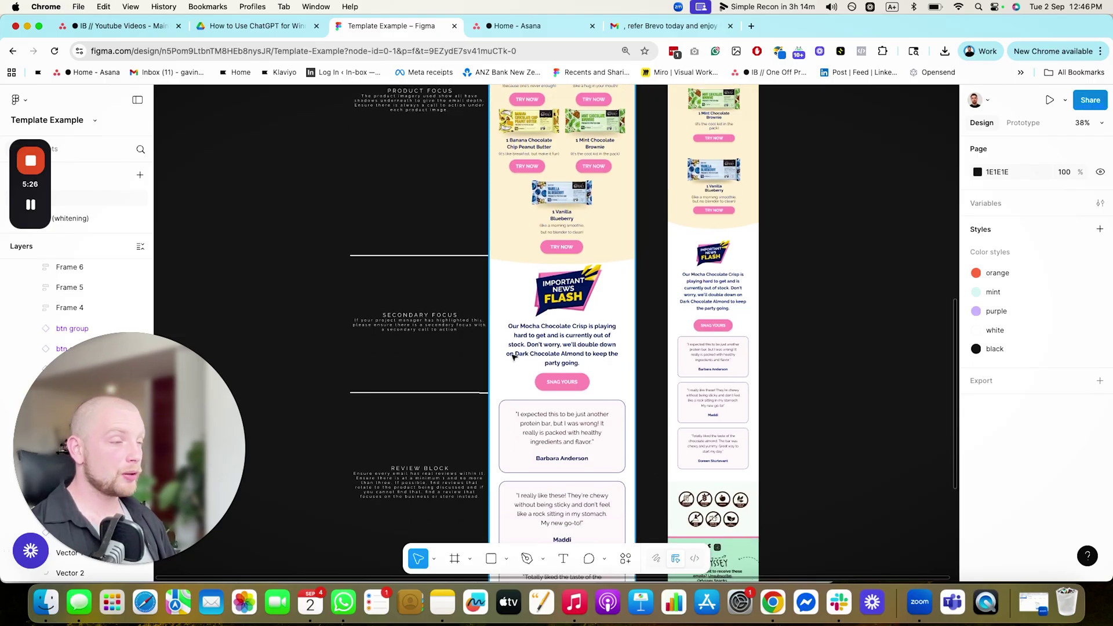
scroll(575, 443, down, 4)
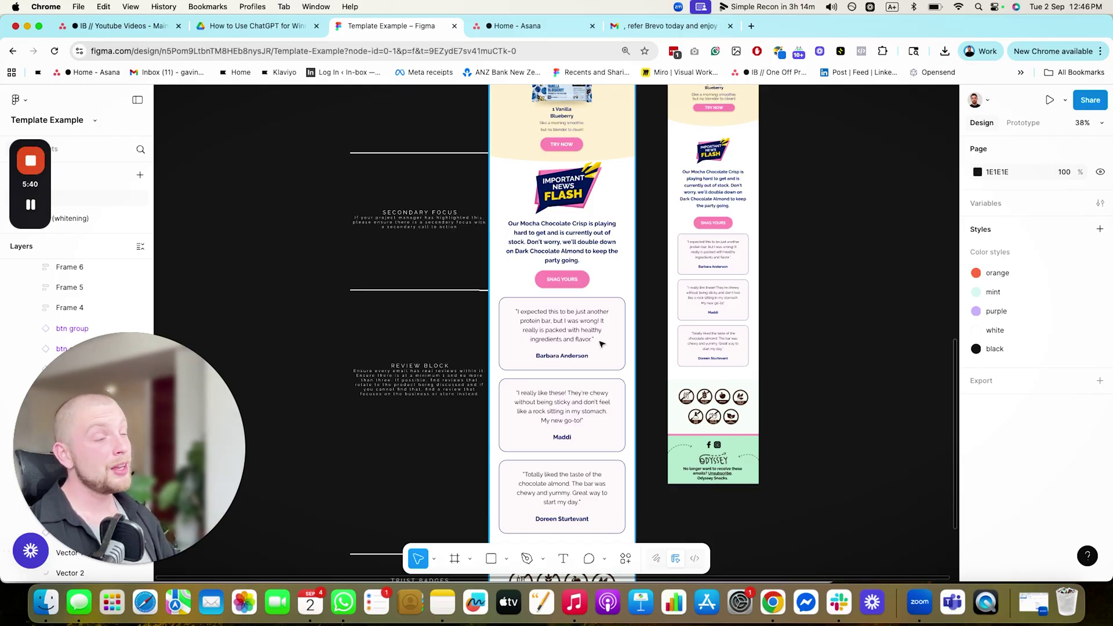
scroll(596, 355, up, 5)
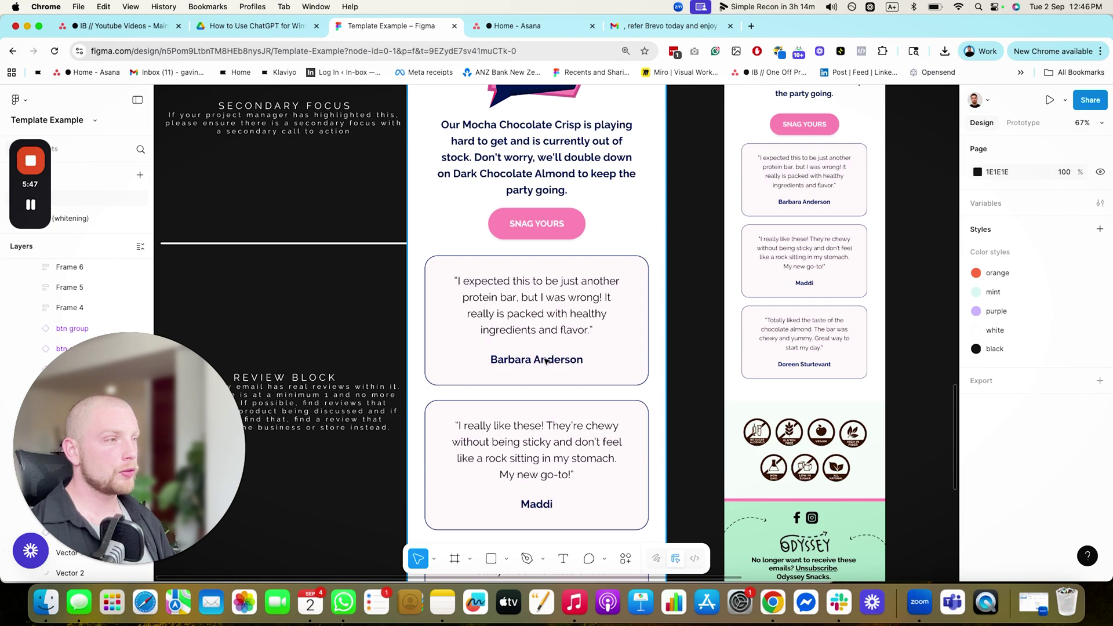
scroll(600, 360, down, 8)
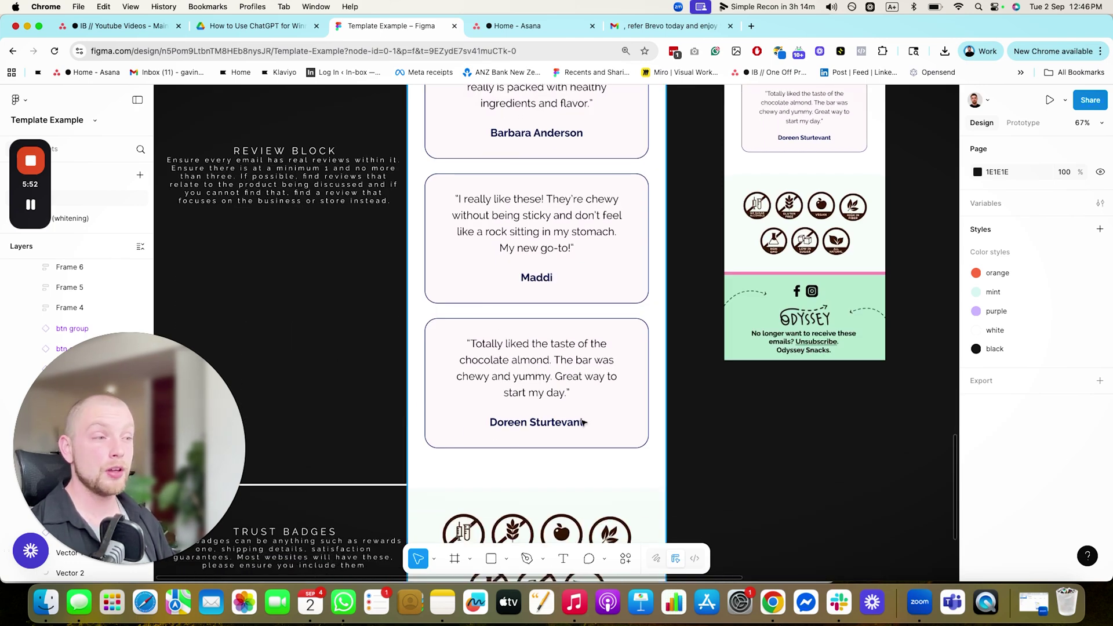
scroll(584, 422, up, 2)
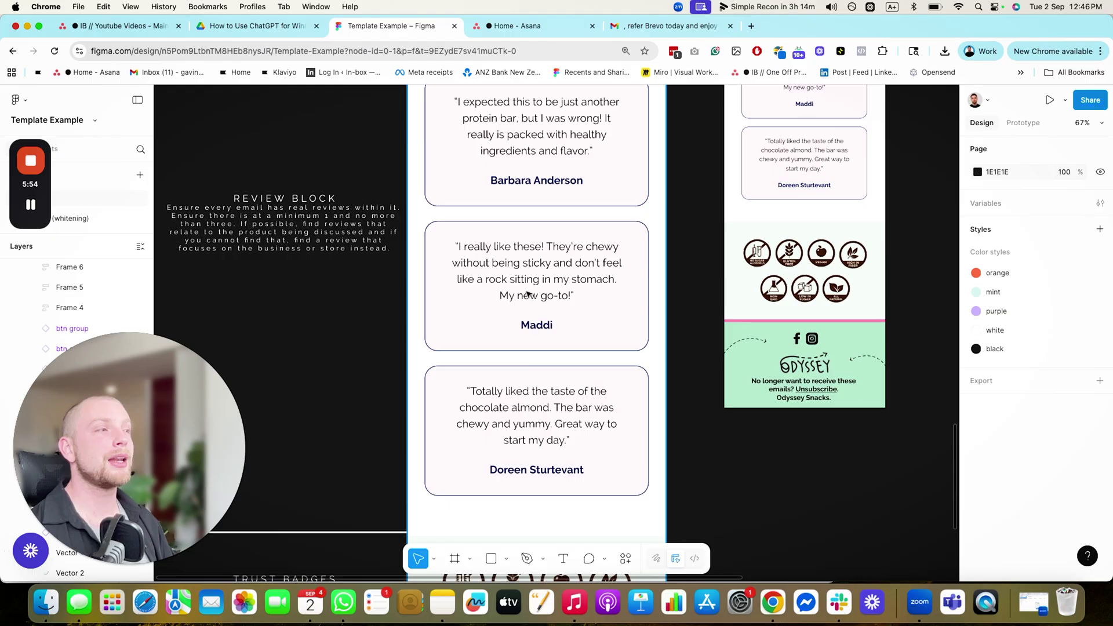
scroll(492, 380, up, 1)
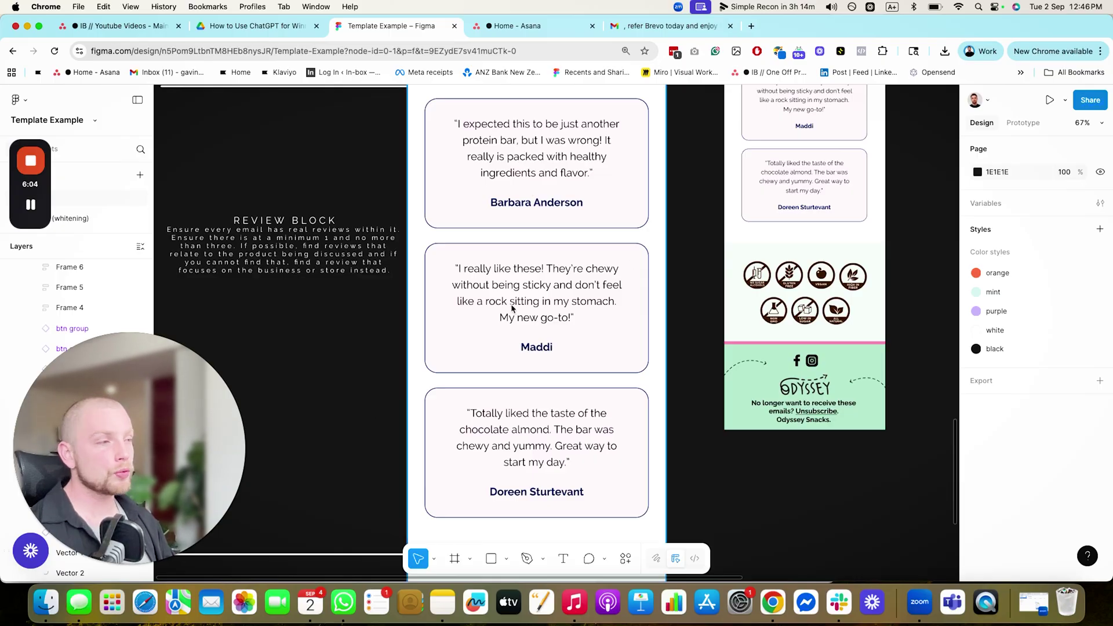
scroll(514, 266, up, 2)
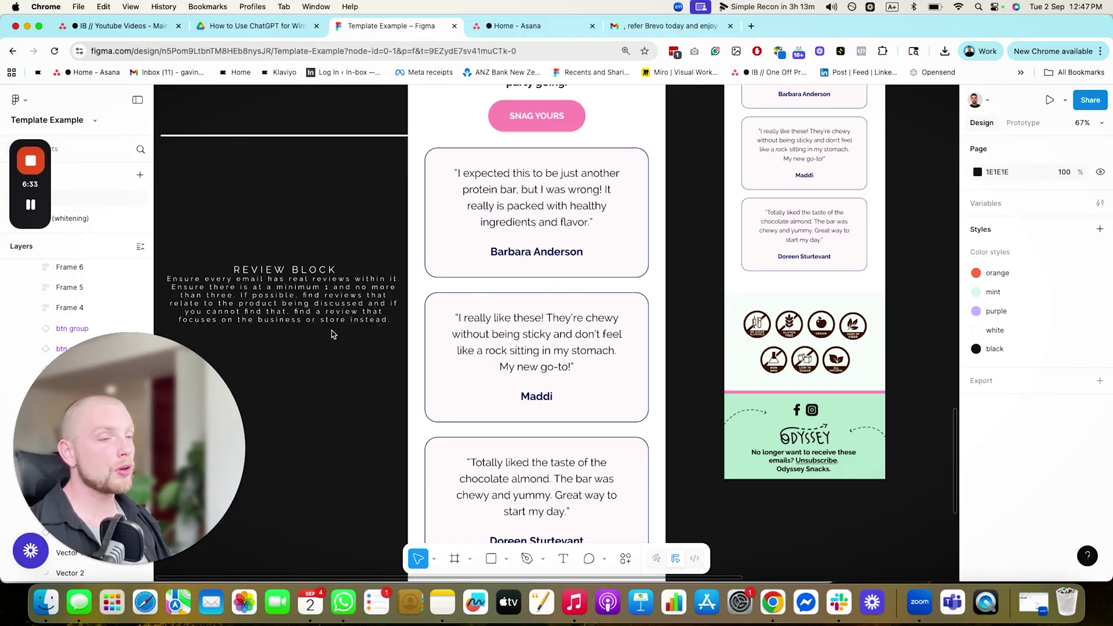
Zoom out to 17%, then in to about 49% on both emails' product sections
scroll(360, 471, down, 10)
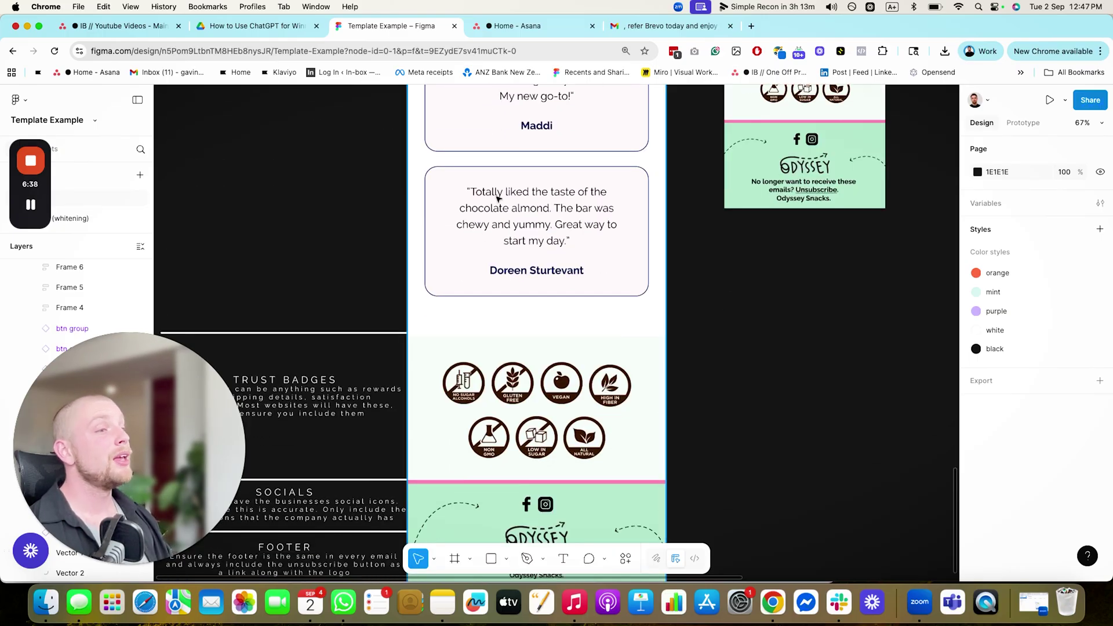
click(373, 334)
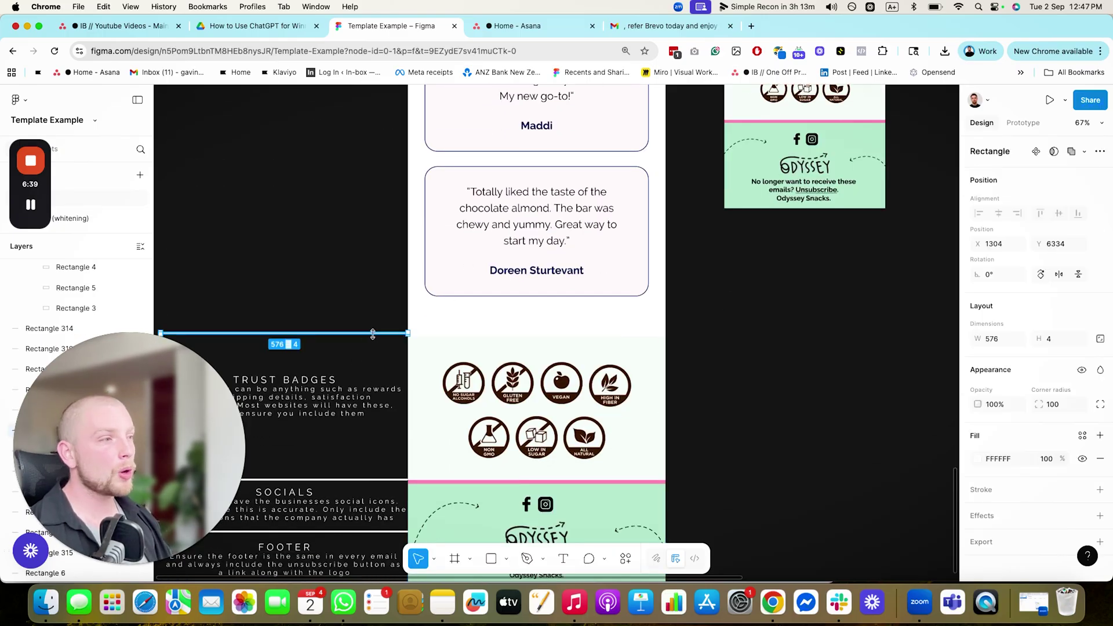
click(738, 405)
scroll(747, 429, up, 1)
scroll(557, 476, down, 8)
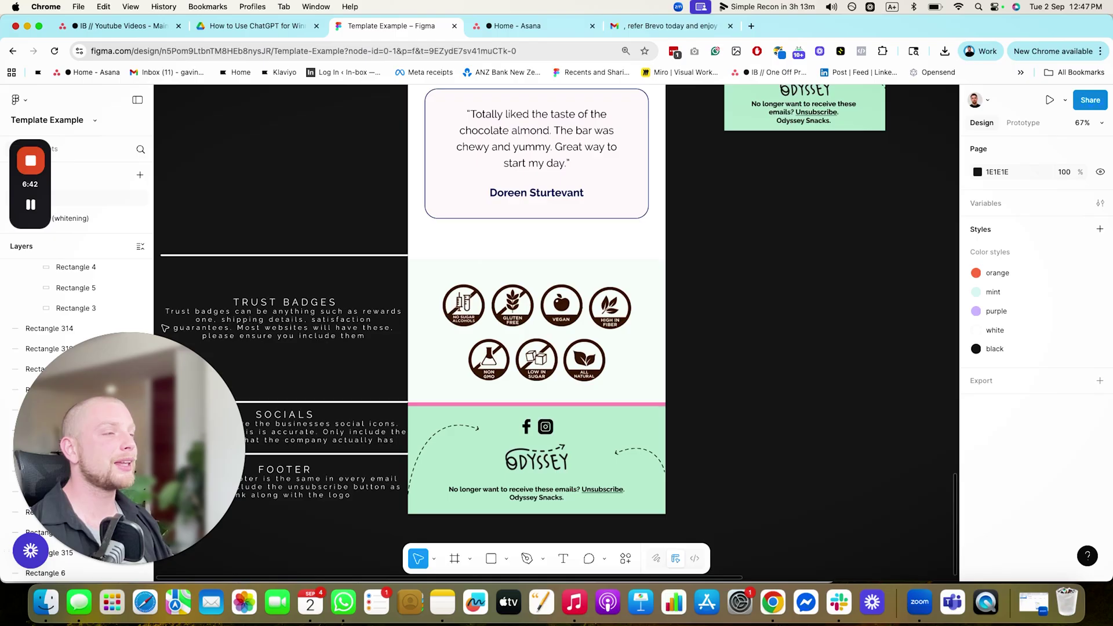
scroll(473, 290, up, 15)
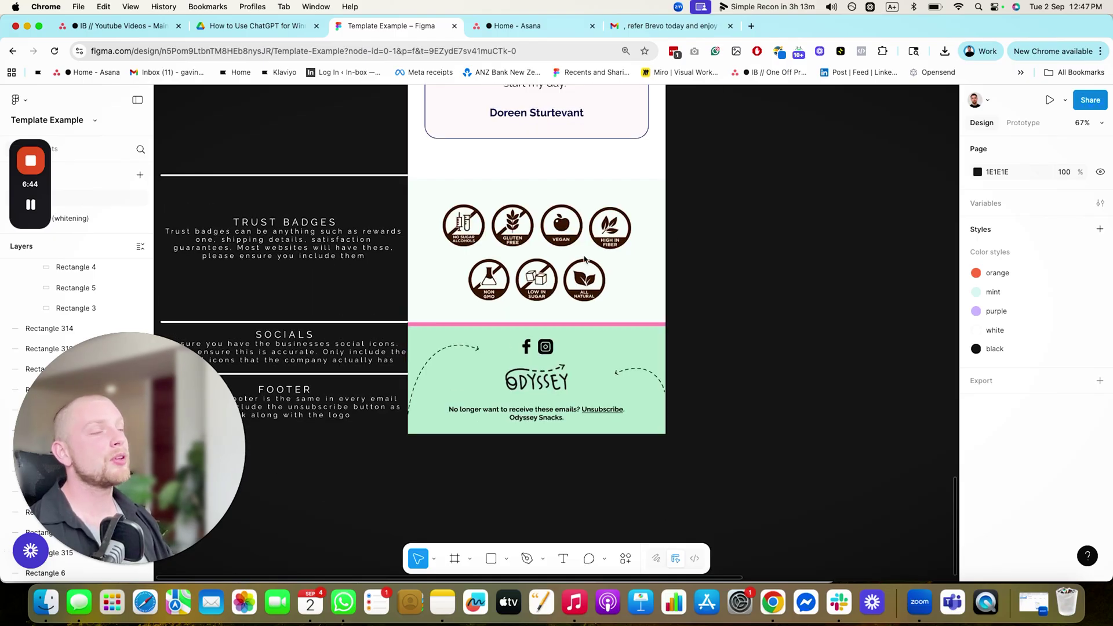
scroll(471, 360, up, 10)
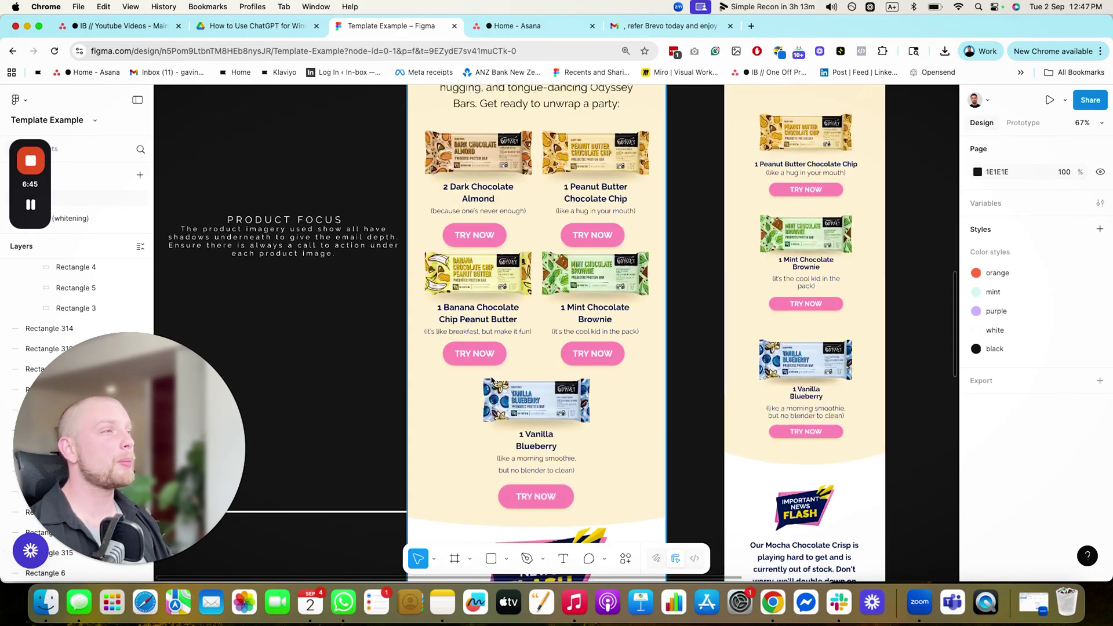
scroll(528, 265, up, 10)
scroll(551, 279, down, 10)
scroll(579, 284, up, 12)
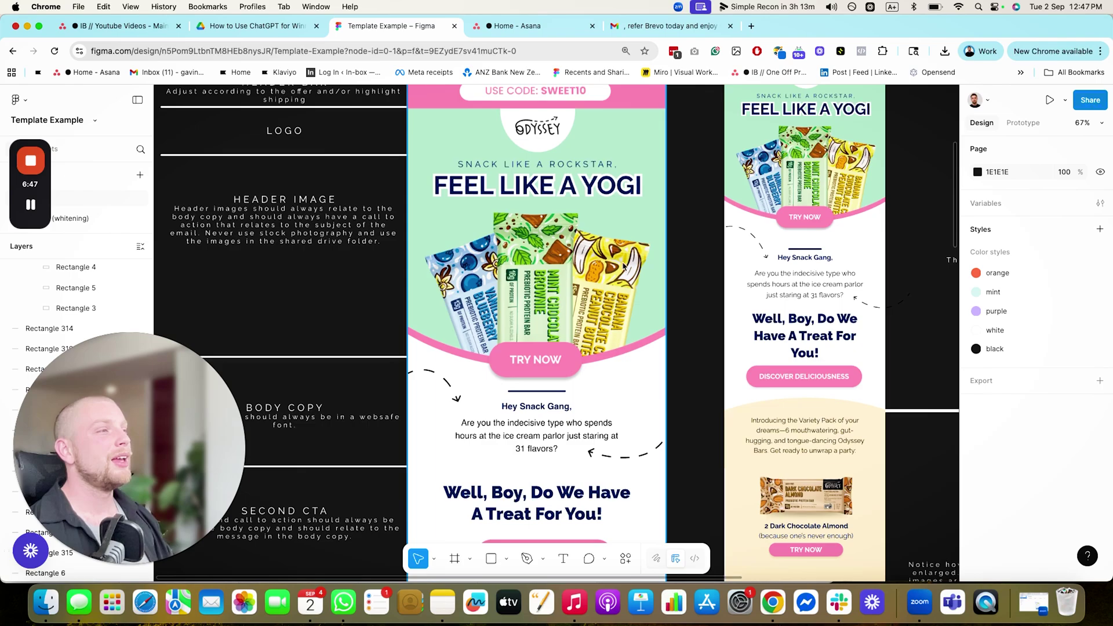
scroll(621, 292, down, 5)
scroll(580, 348, up, 10)
scroll(521, 434, down, 8)
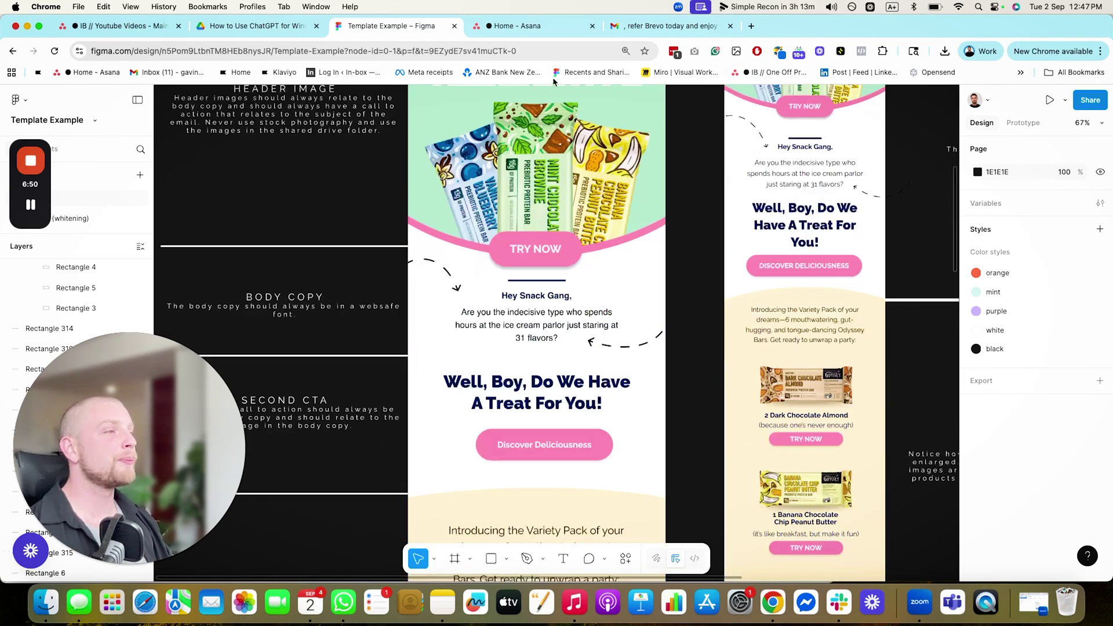
scroll(497, 473, down, 20)
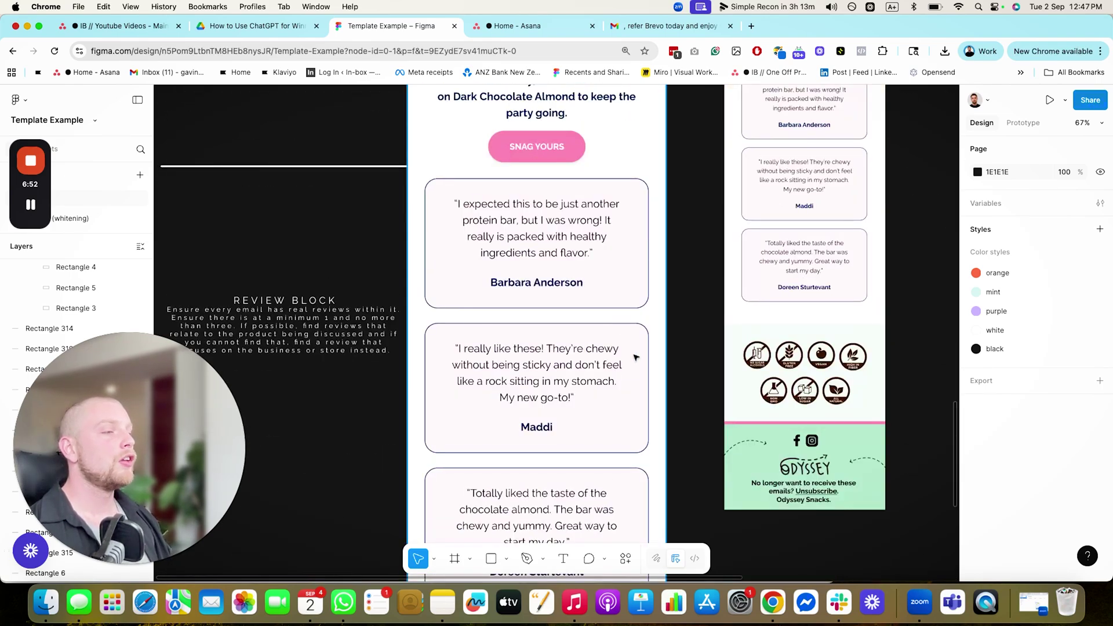
scroll(580, 368, down, 5)
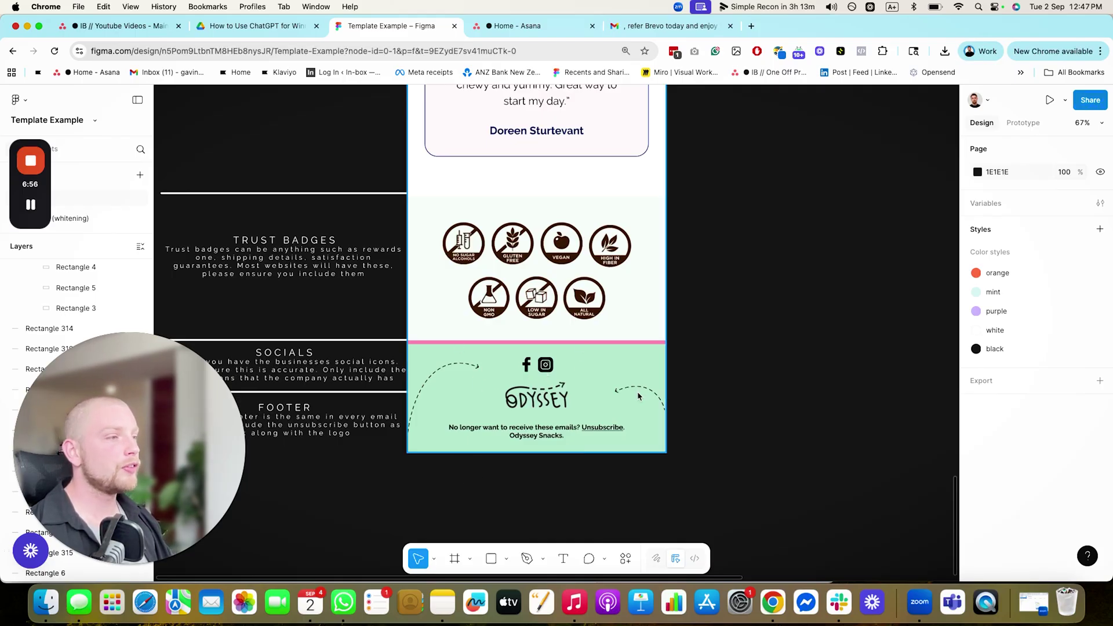
scroll(428, 445, down, 3)
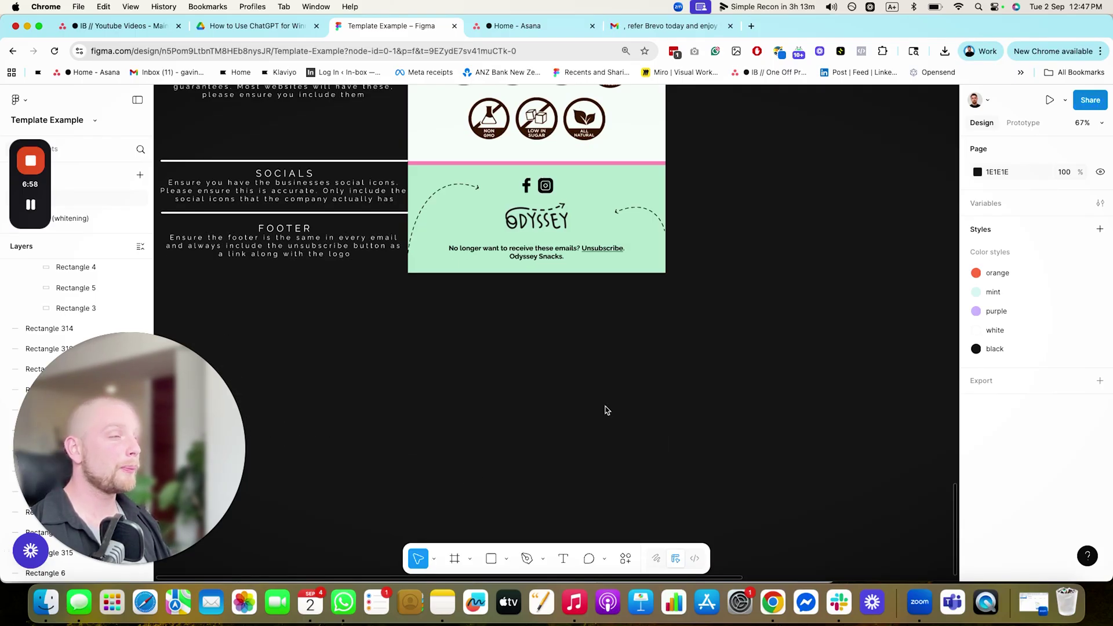
scroll(603, 410, down, 10)
scroll(488, 462, up, 3)
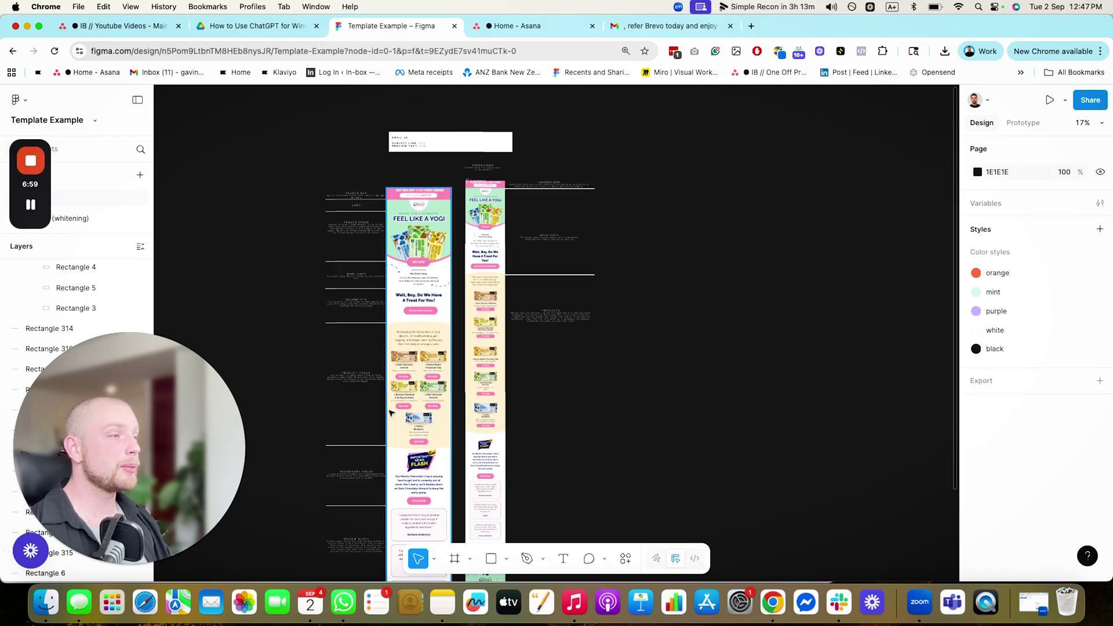
scroll(430, 153, up, 5)
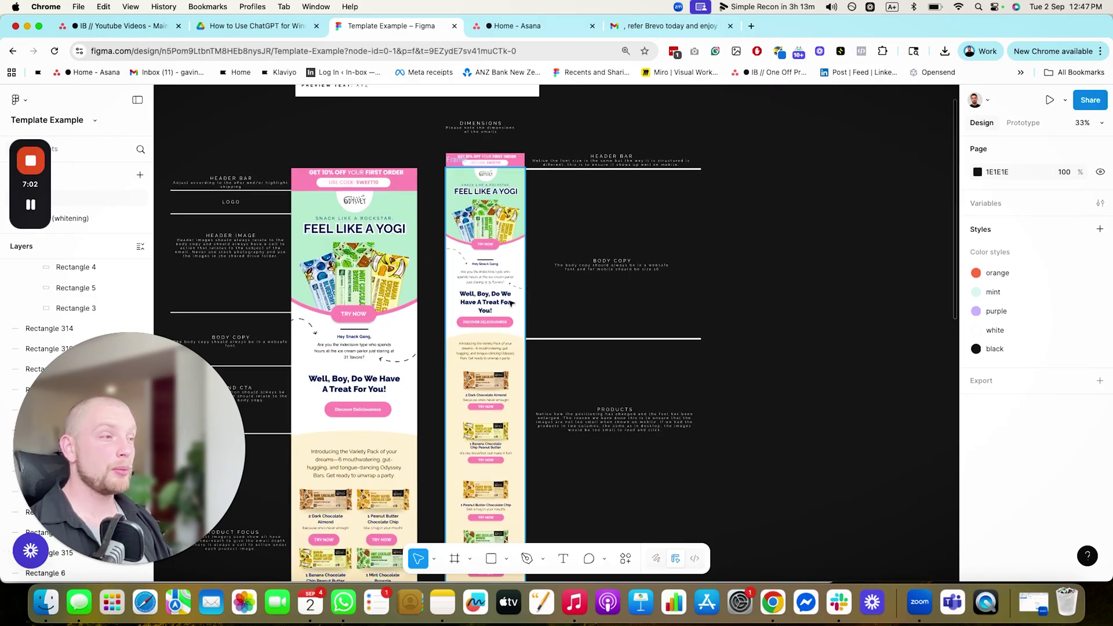
scroll(490, 350, down, 3)
scroll(490, 350, up, 3)
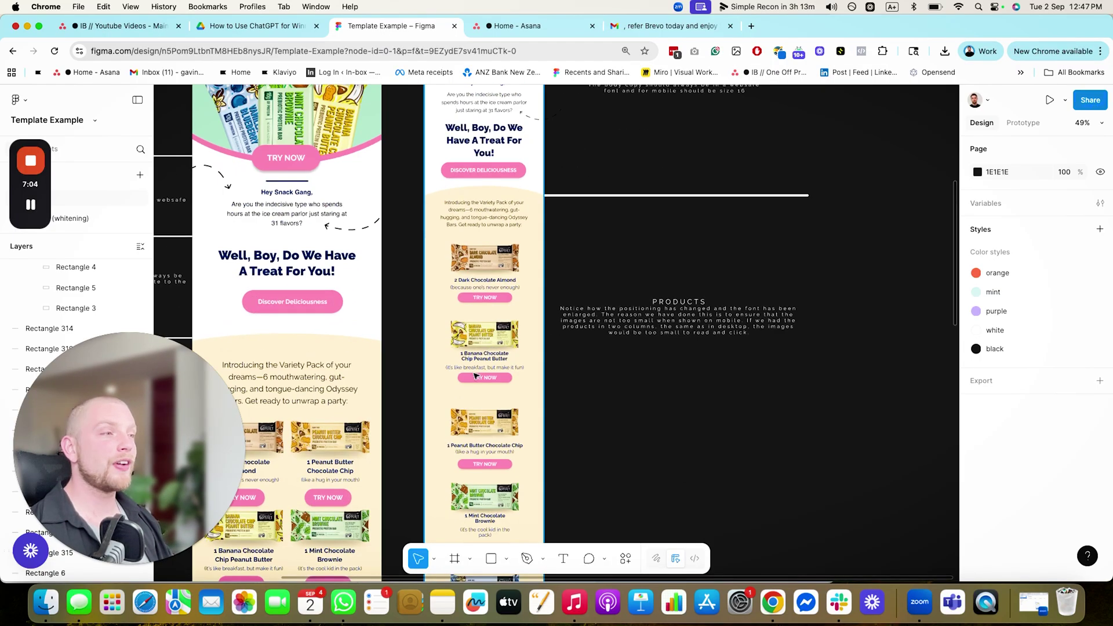
click(331, 502)
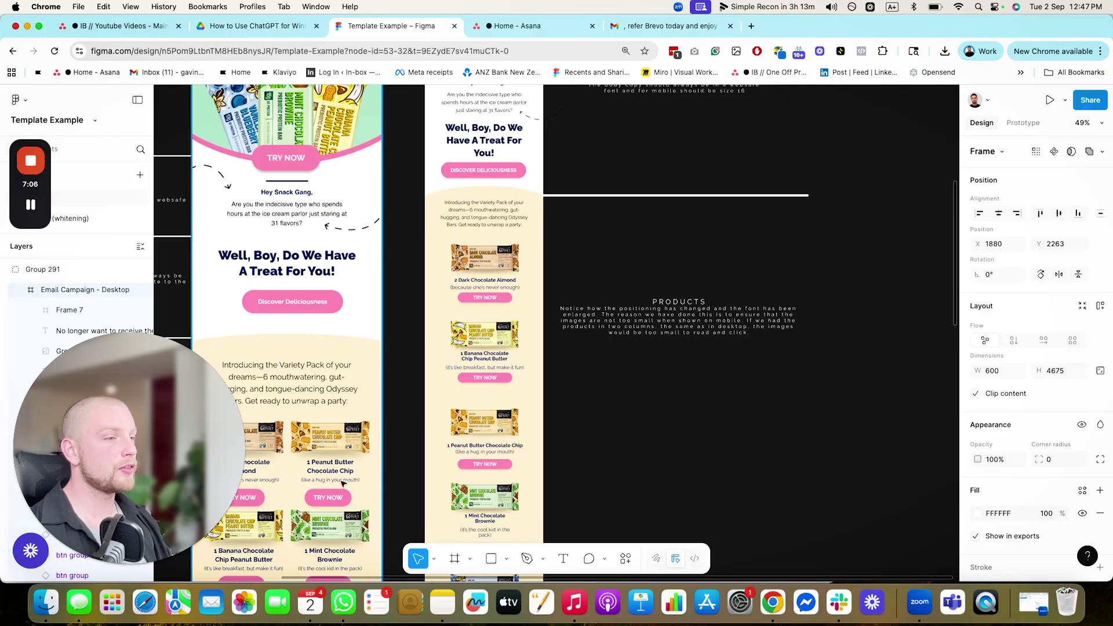
double_click(343, 481)
click(344, 481)
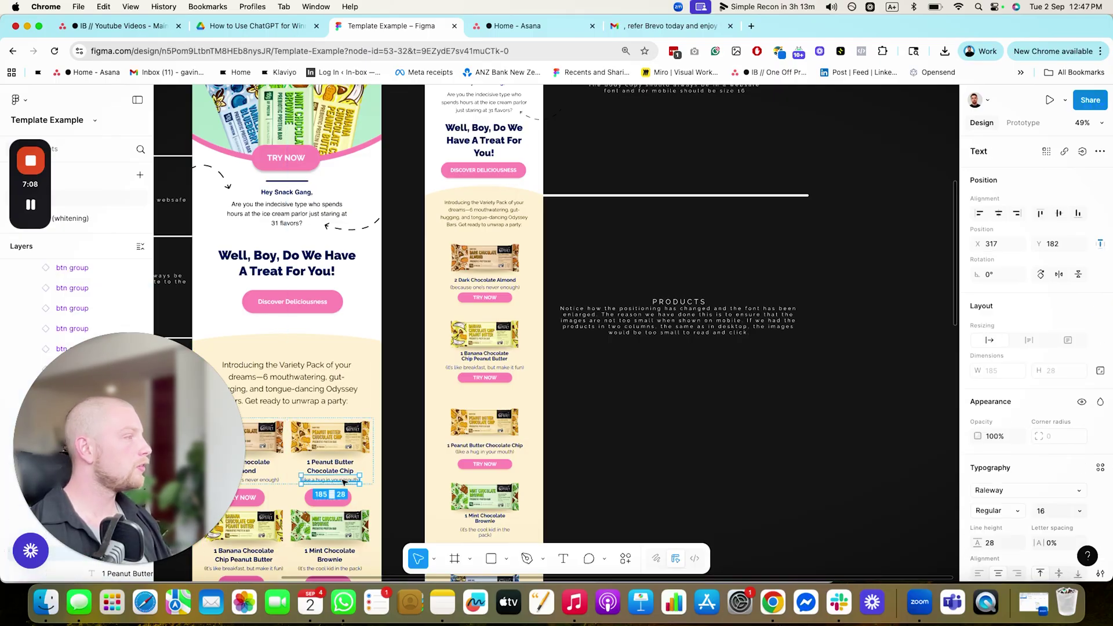
double_click(344, 481)
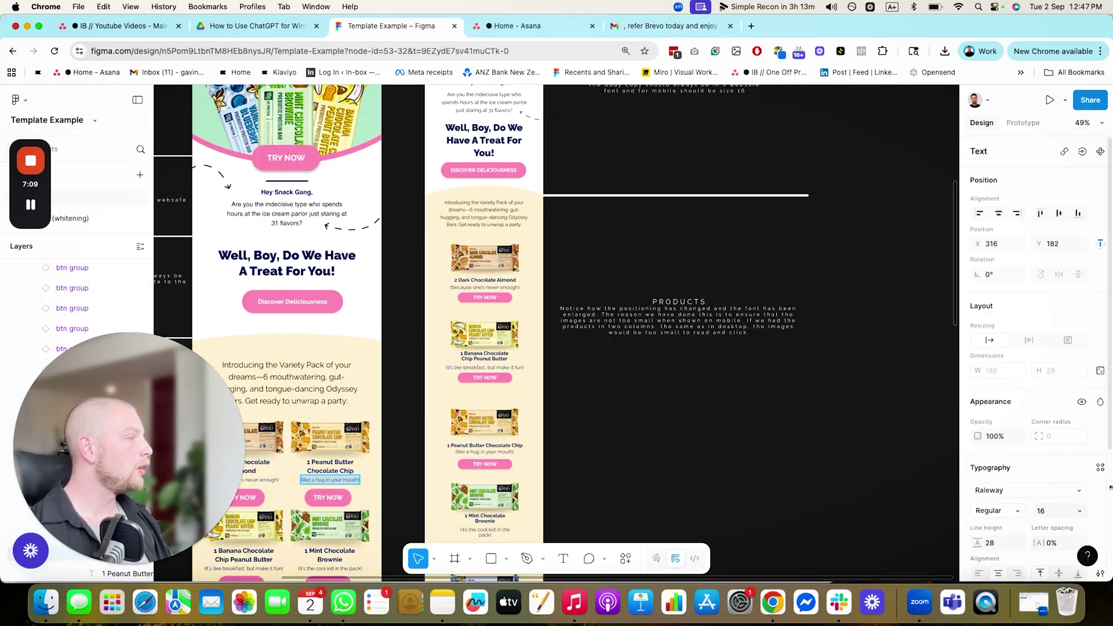
click(503, 452)
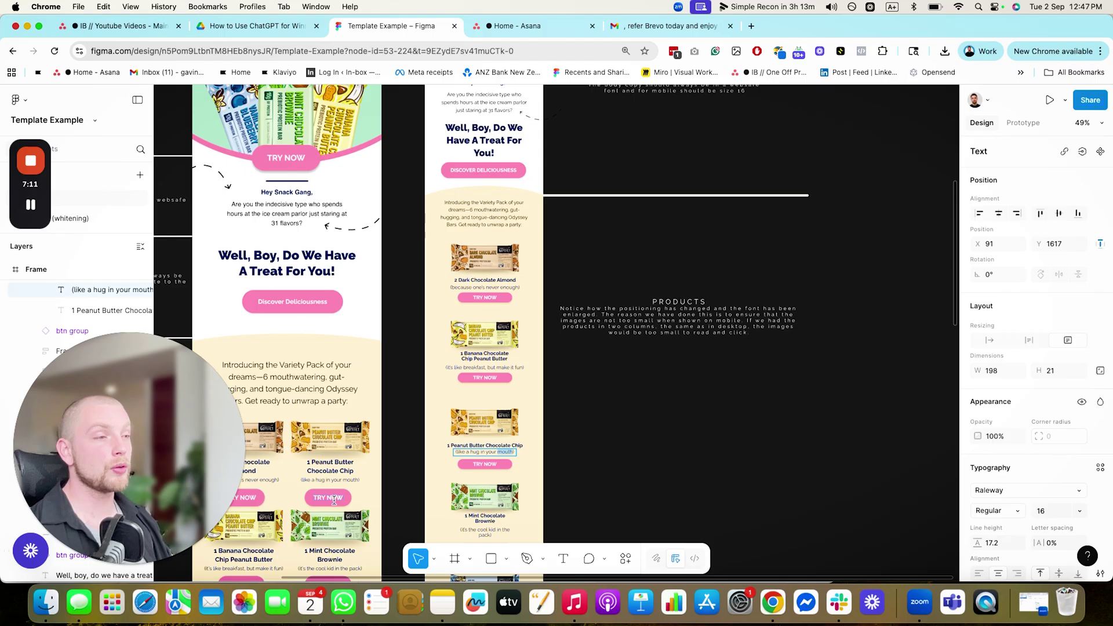
scroll(538, 389, left, 3)
scroll(538, 388, down, 2)
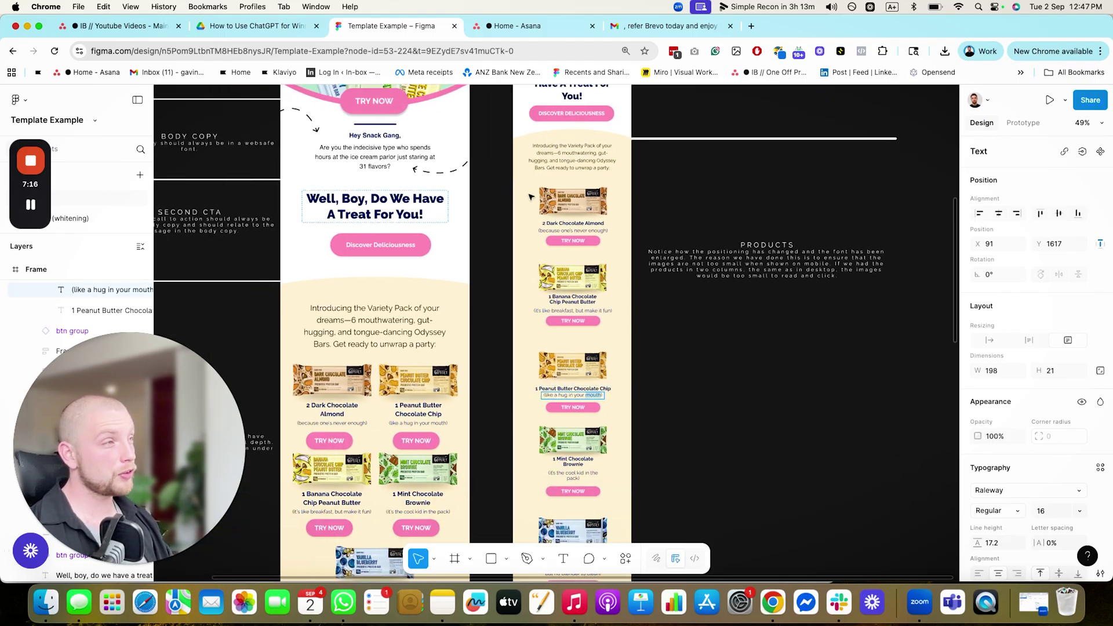
click(333, 340)
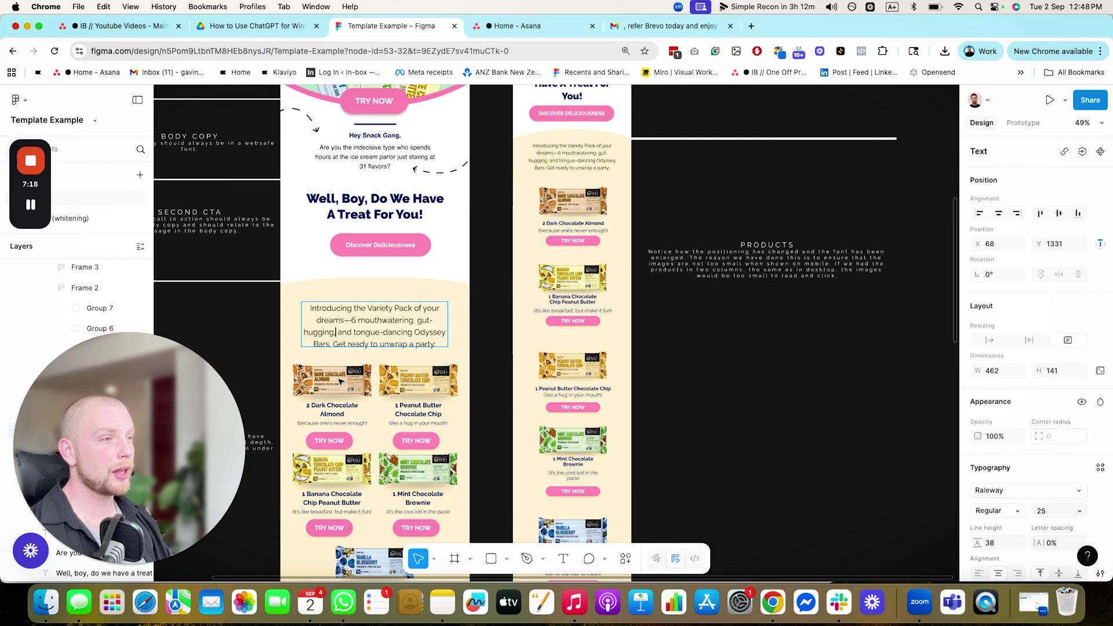
shift+click(325, 446)
key(super+alt+a)
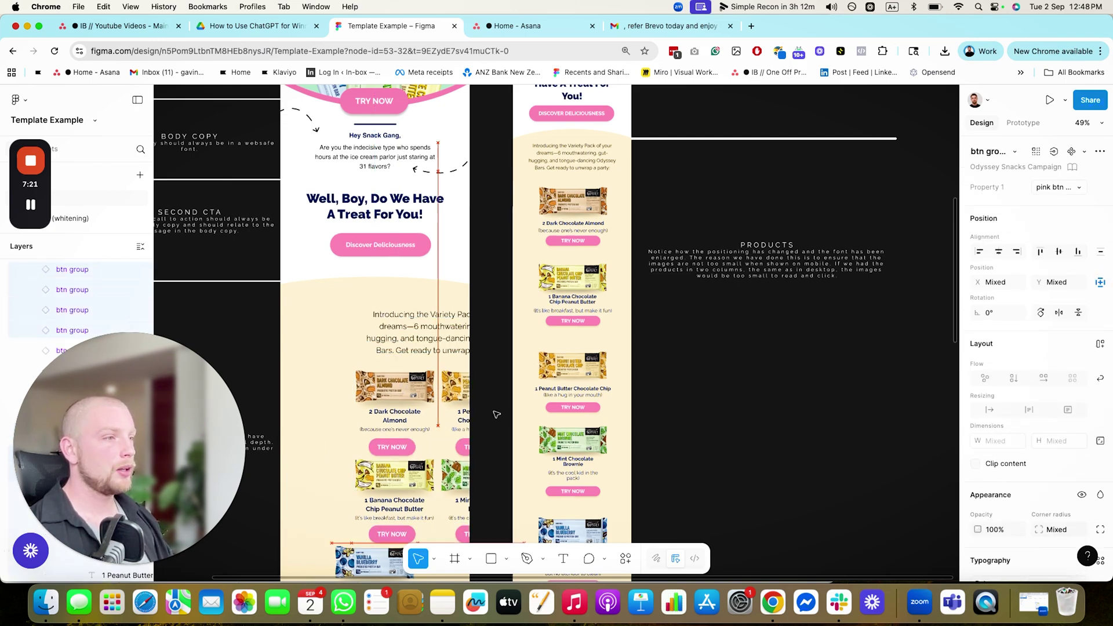
key(super+z)
key(super+shift+z)
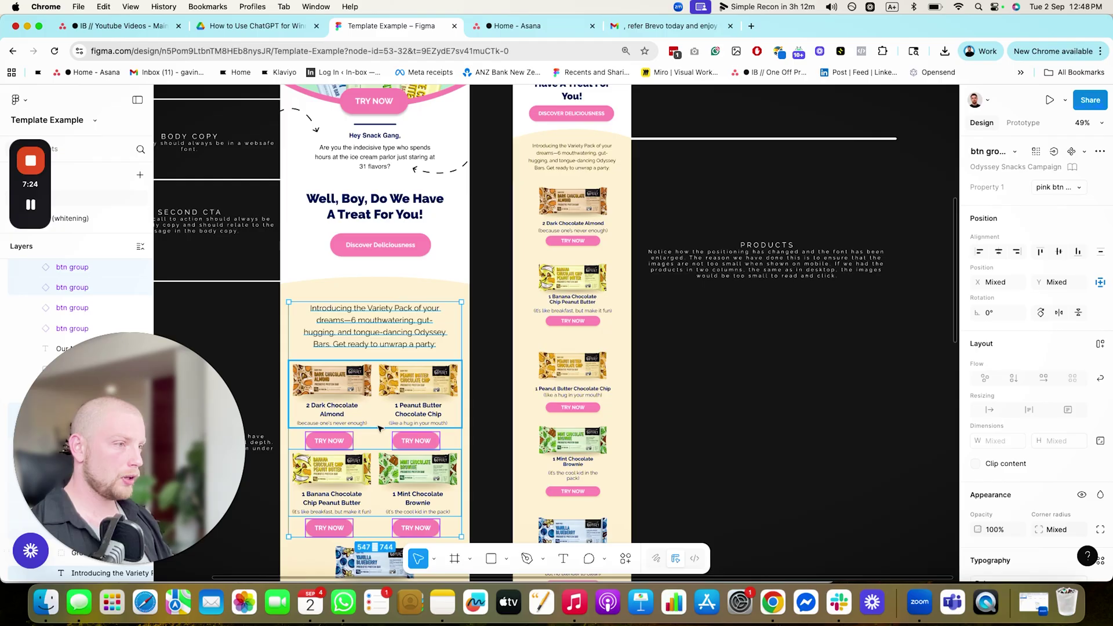
click(359, 333)
shift+click(346, 455)
shift+click(329, 441)
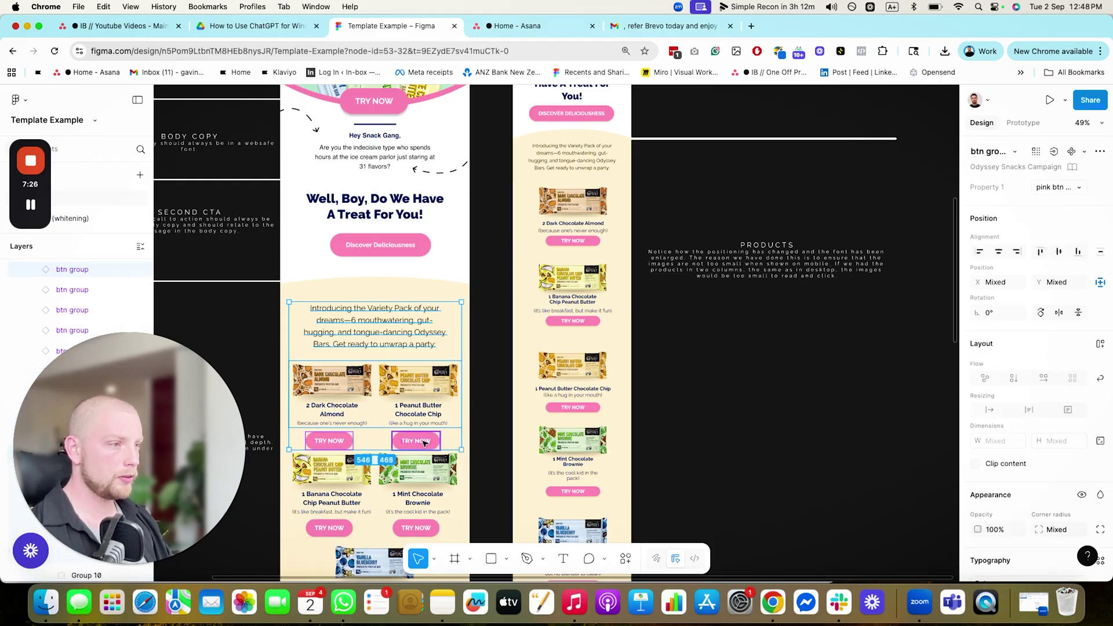
shift+click(415, 440)
shift+click(416, 527)
shift+click(322, 531)
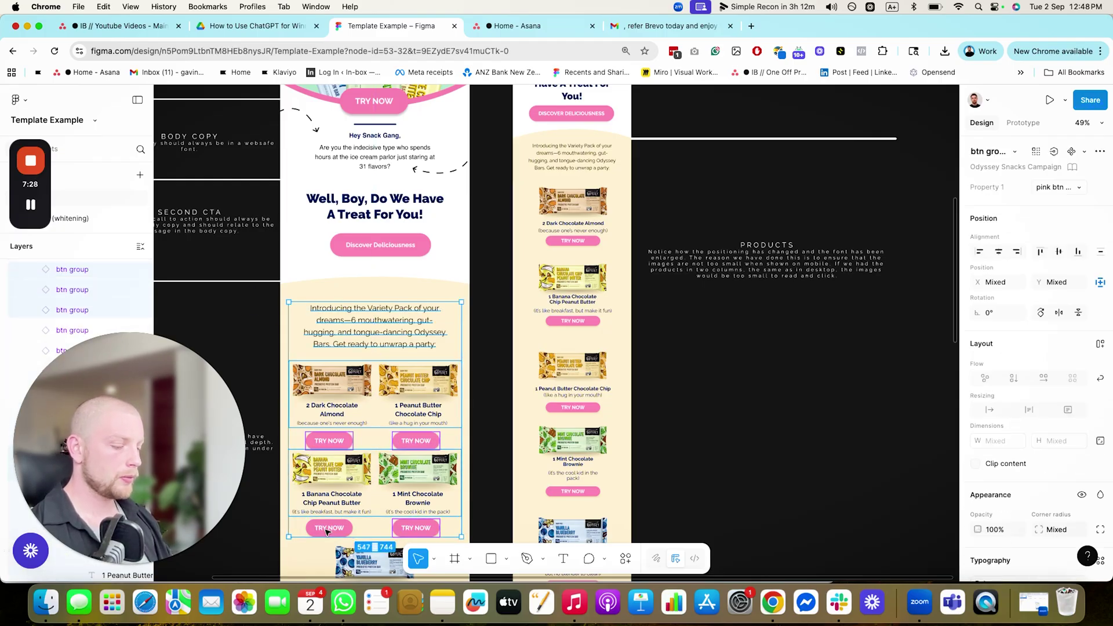
drag(328, 531, 569, 380)
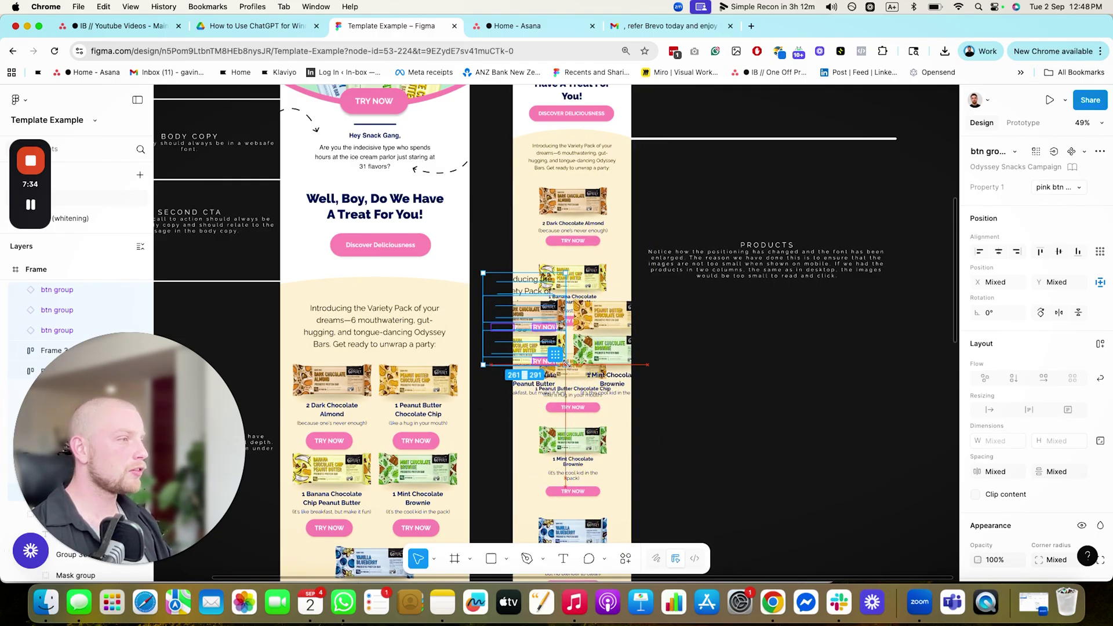
key(super+z)
key(super+z)
key(Escape)
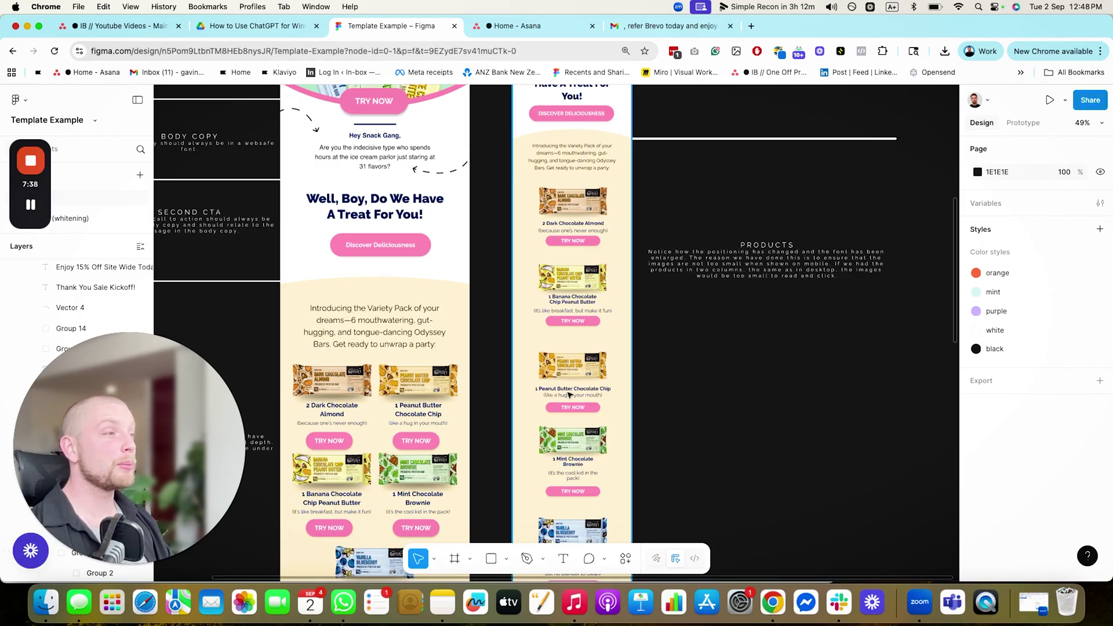
Review the News Flash and testimonials, zoom out to 13%, and select the desktop email
scroll(593, 450, down, 3)
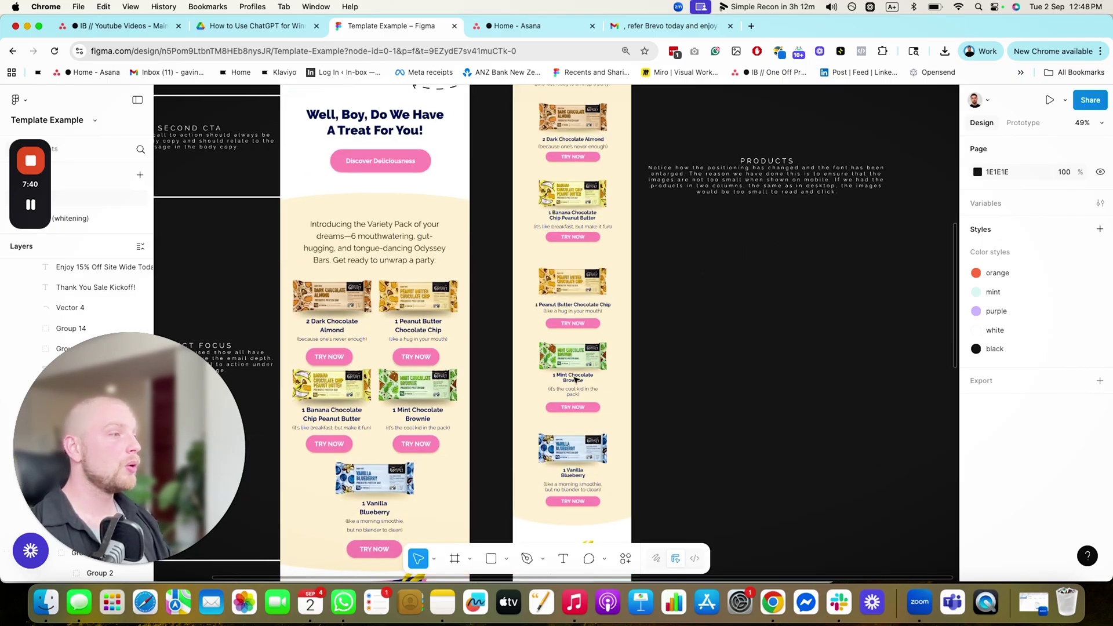
scroll(578, 308, up, 4)
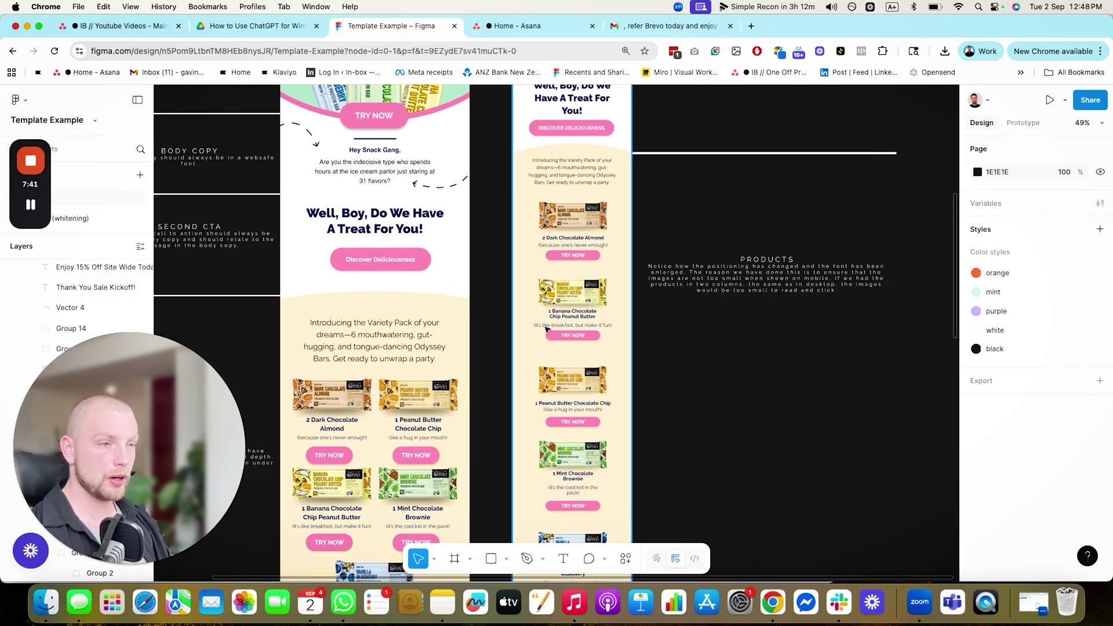
scroll(487, 432, down, 3)
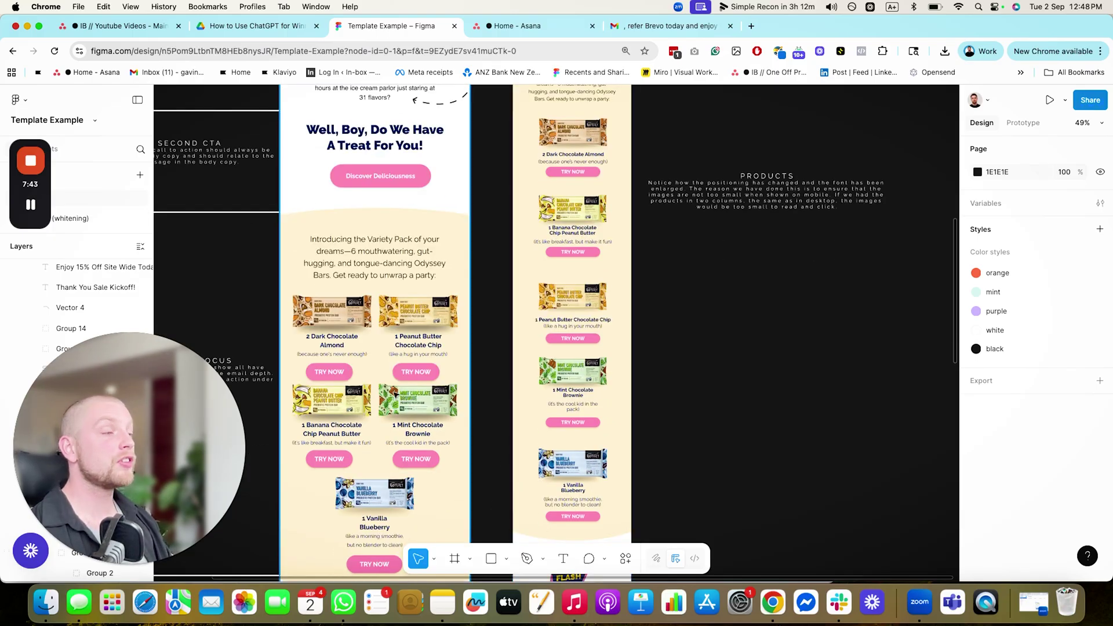
scroll(577, 448, down, 12)
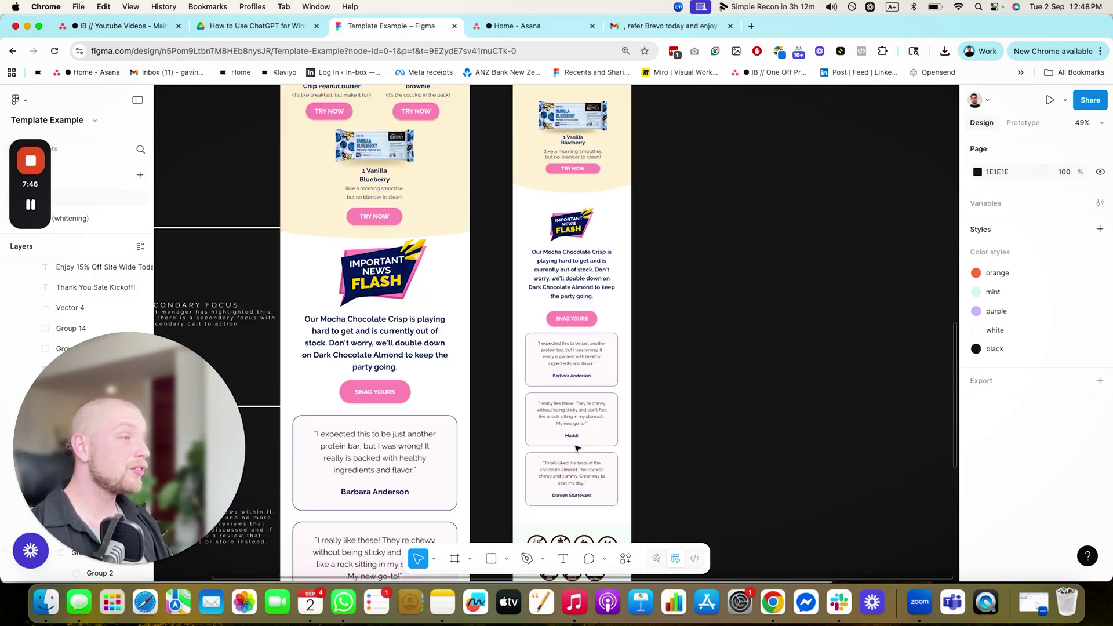
scroll(577, 448, up, 10)
scroll(578, 455, down, 8)
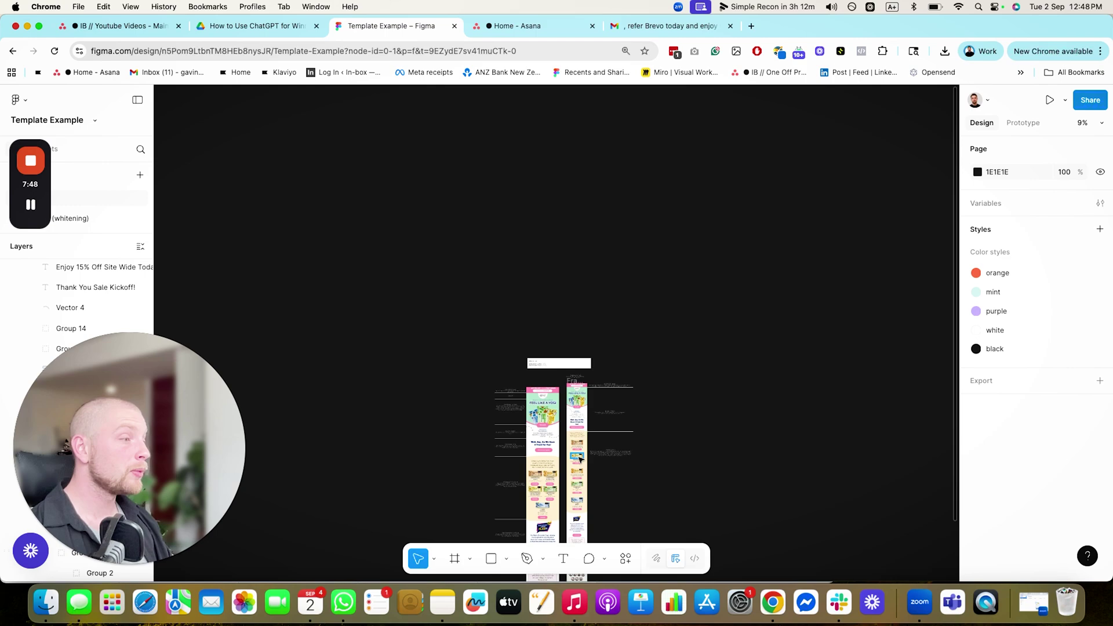
scroll(578, 458, up, 4)
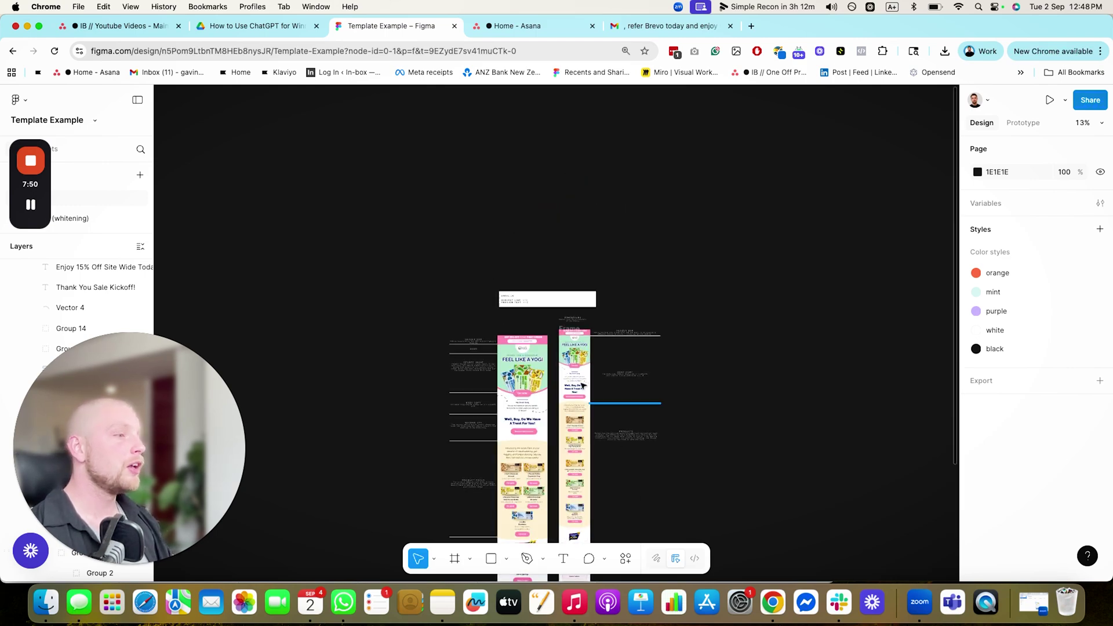
scroll(596, 476, down, 5)
scroll(551, 417, up, 6)
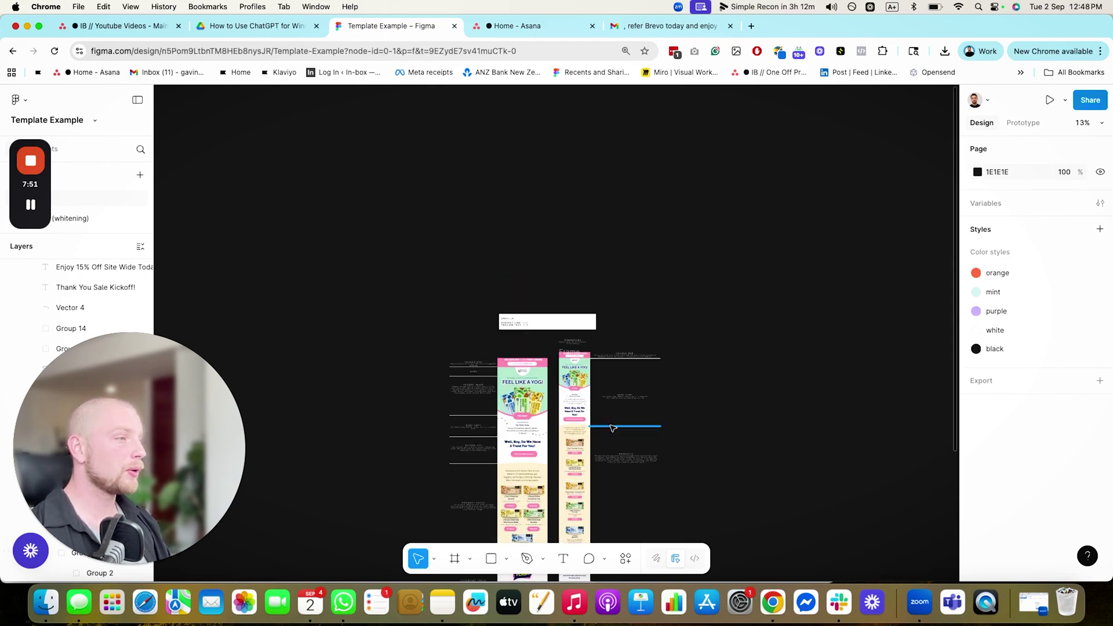
click(509, 368)
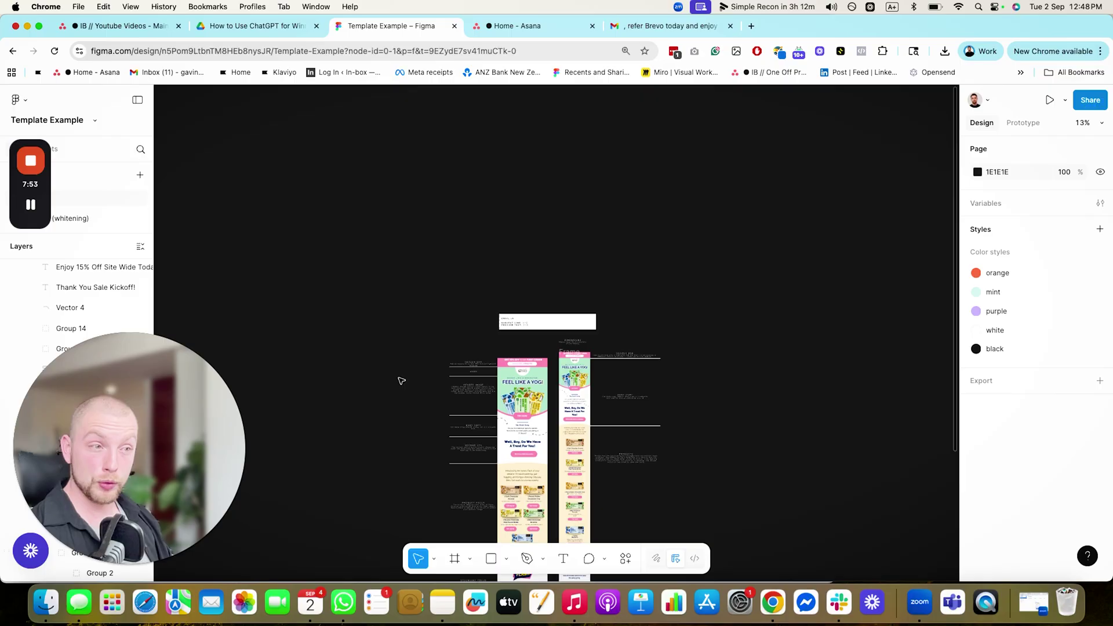
Load Klaviyo in a new tab and start a campaign past the planner form
click(662, 32)
click(395, 51)
text(klaviyo)
key(Return)
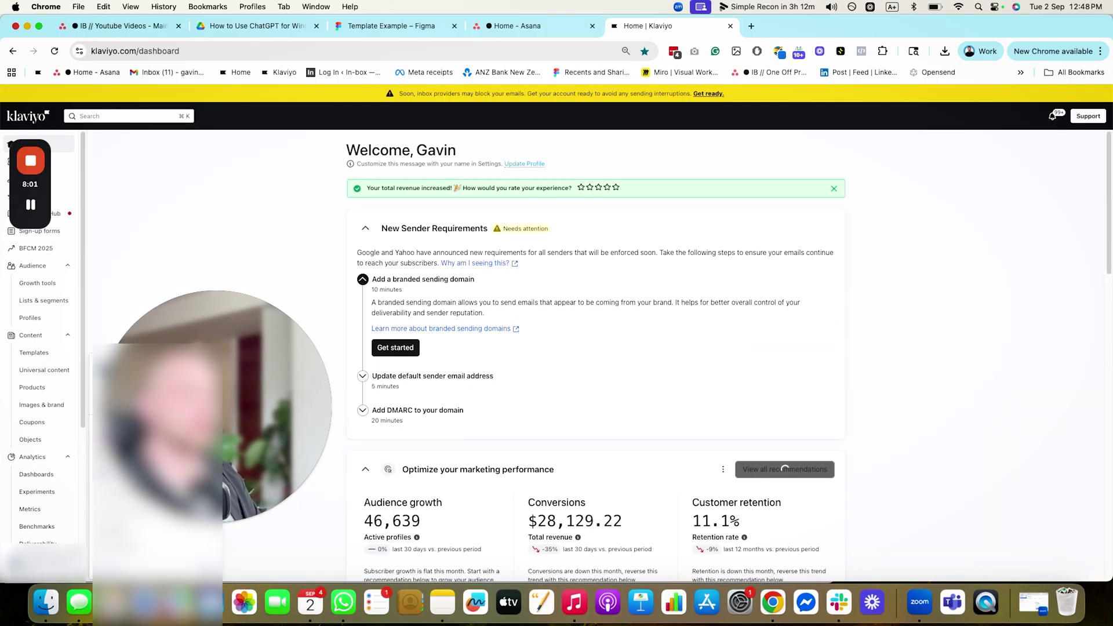
drag(151, 407, 341, 378)
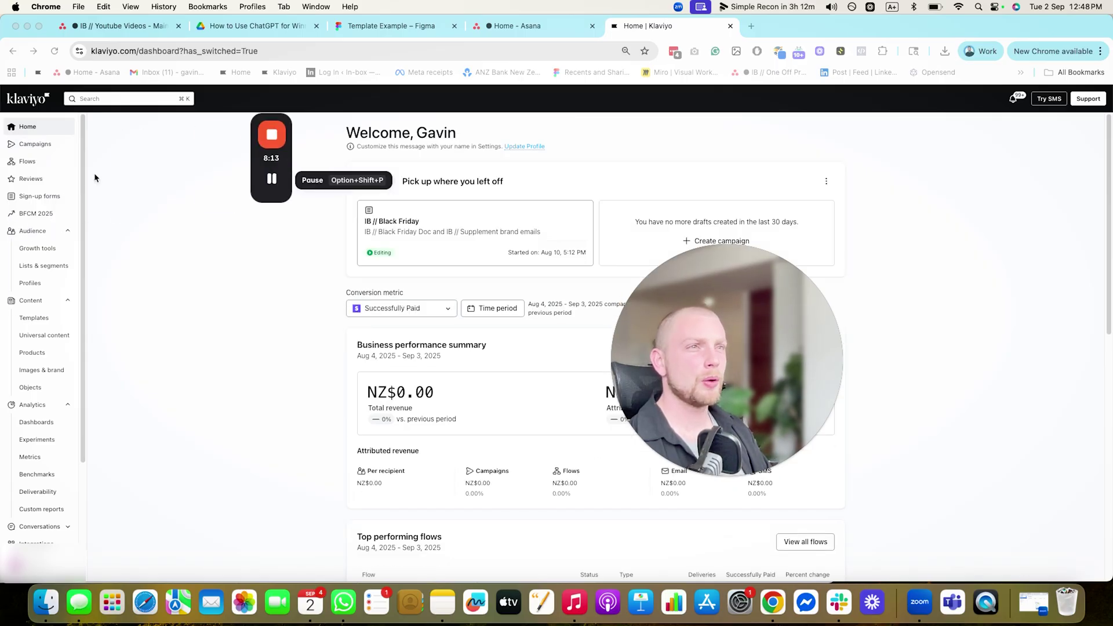
click(43, 145)
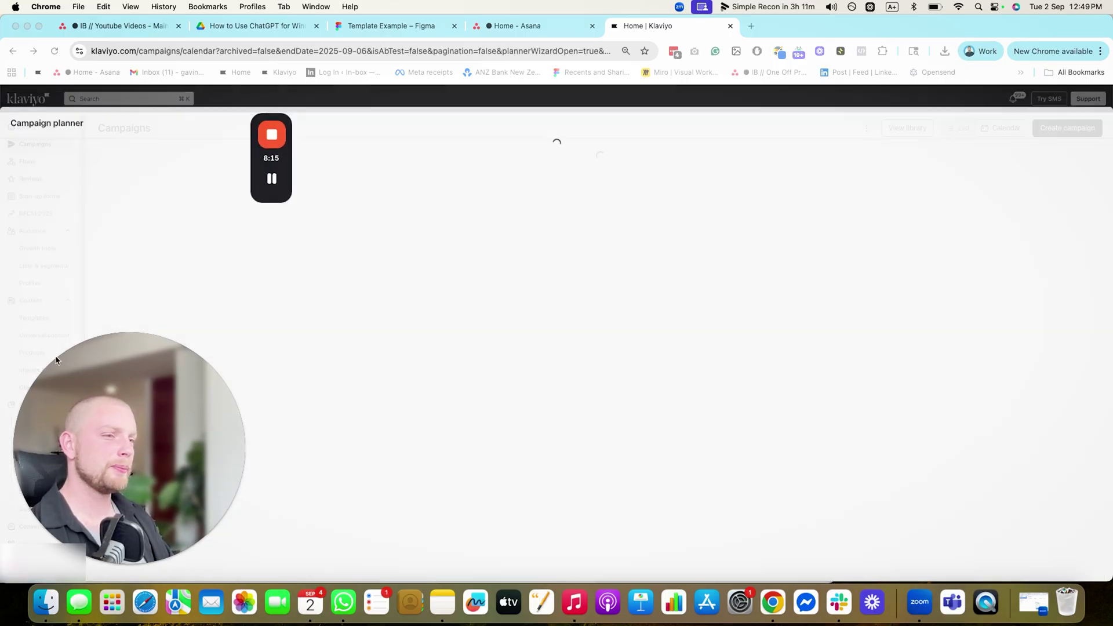
click(1088, 119)
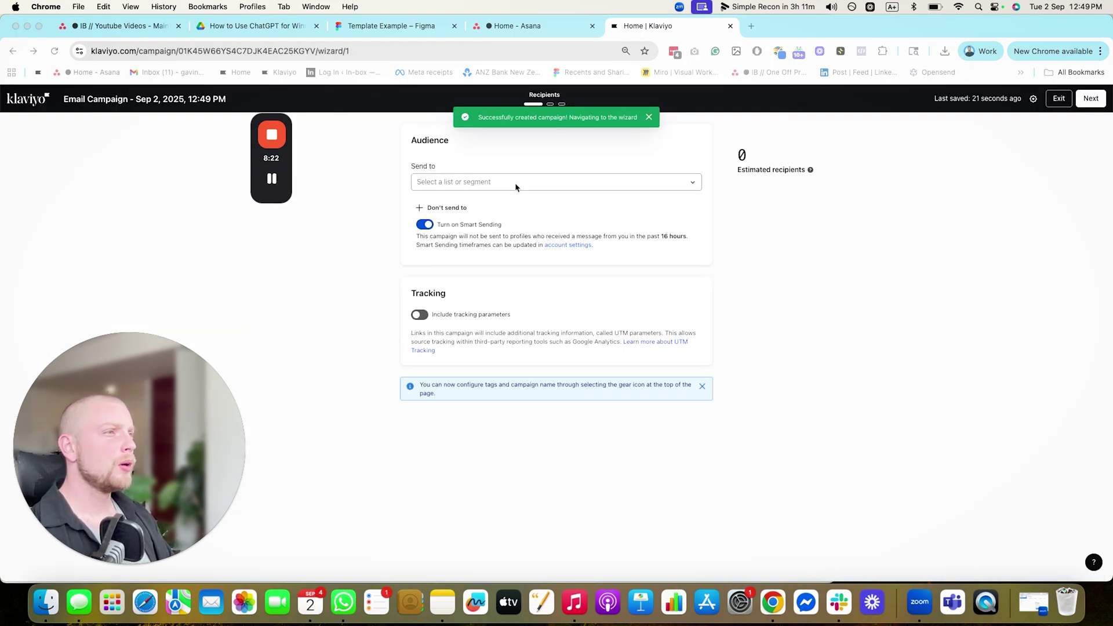
Send to the paid full board and coaching list and create a blank drag-and-drop template
click(515, 182)
click(502, 261)
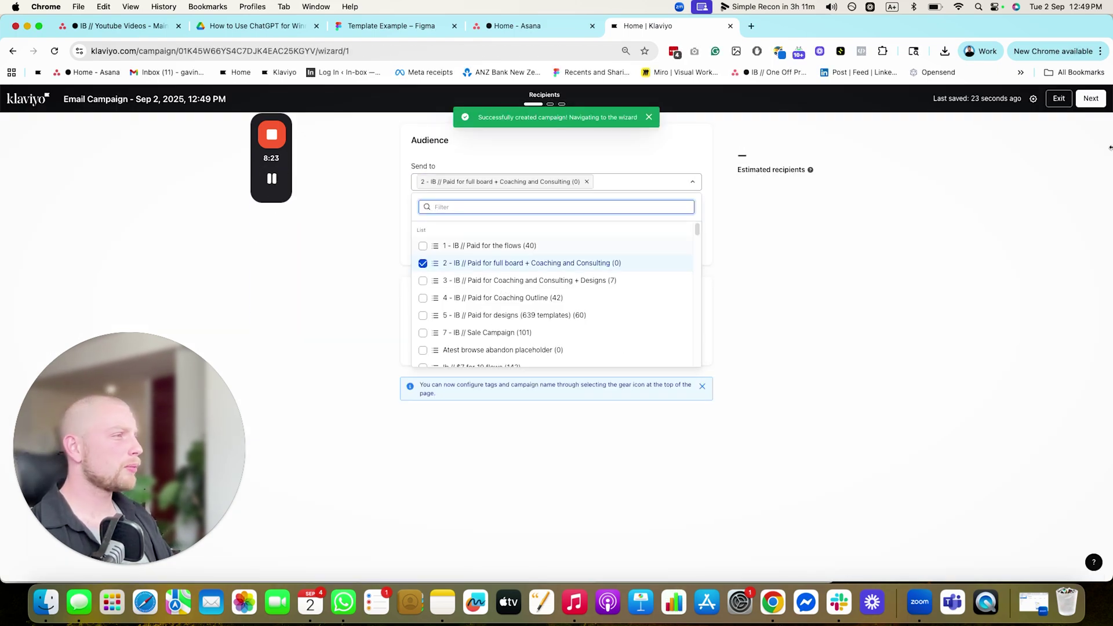
click(1101, 105)
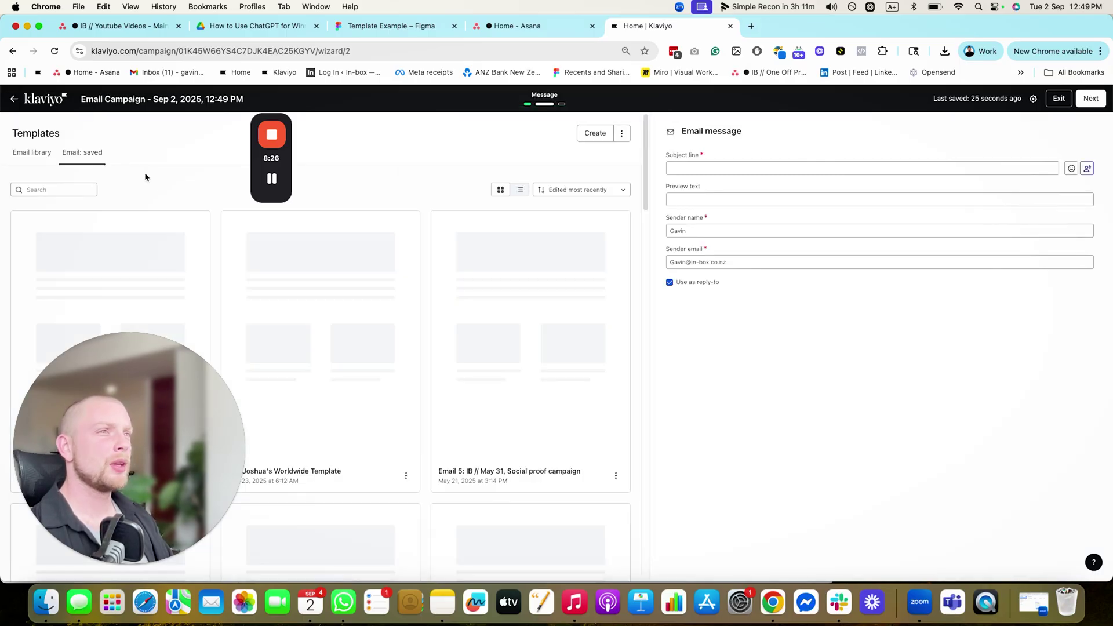
click(589, 134)
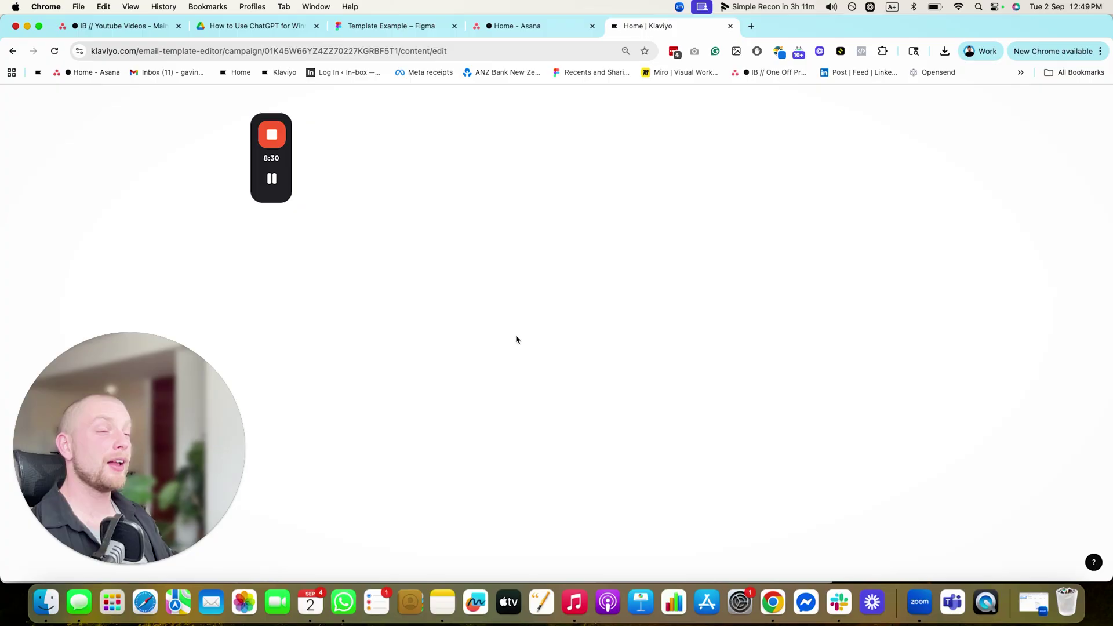
click(117, 551)
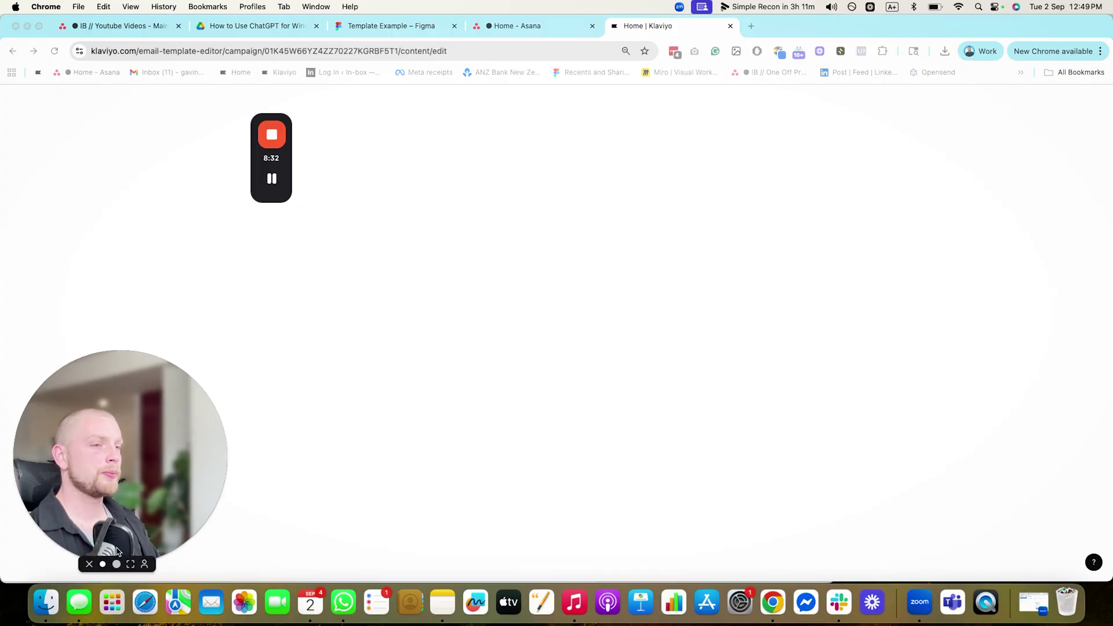
click(644, 215)
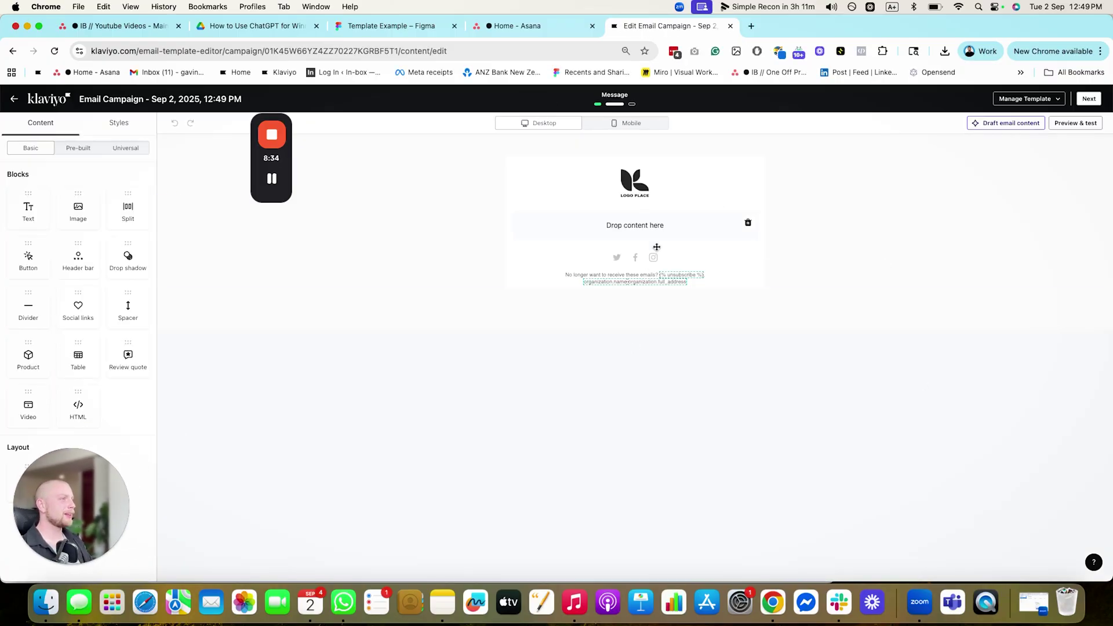
In Figma, select the desktop email design group, then add and dismiss a drop shadow effect
click(542, 17)
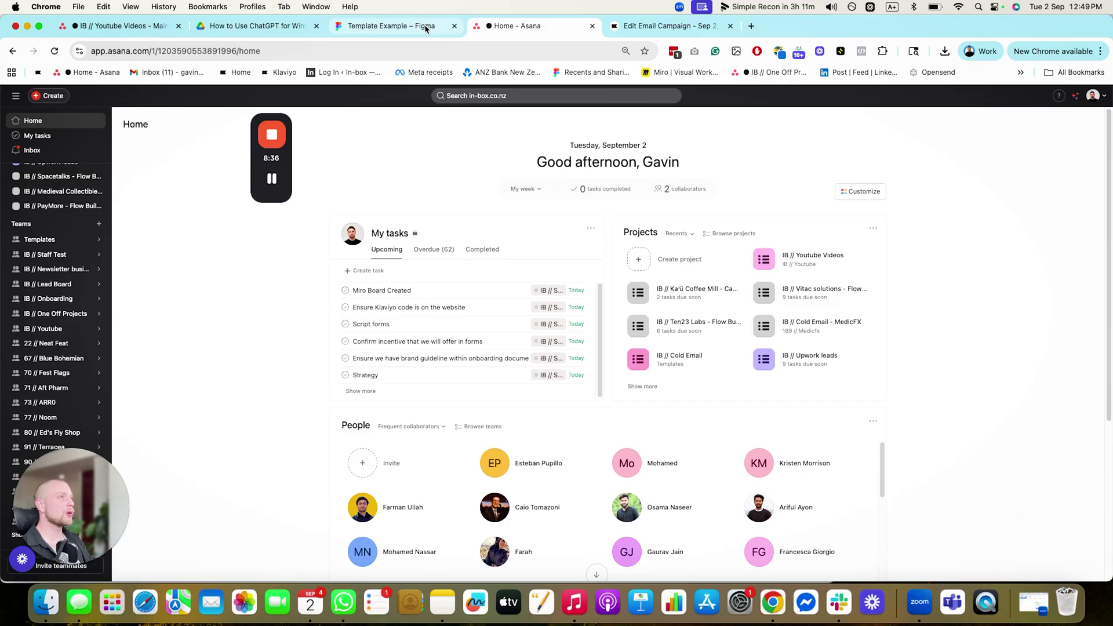
click(394, 26)
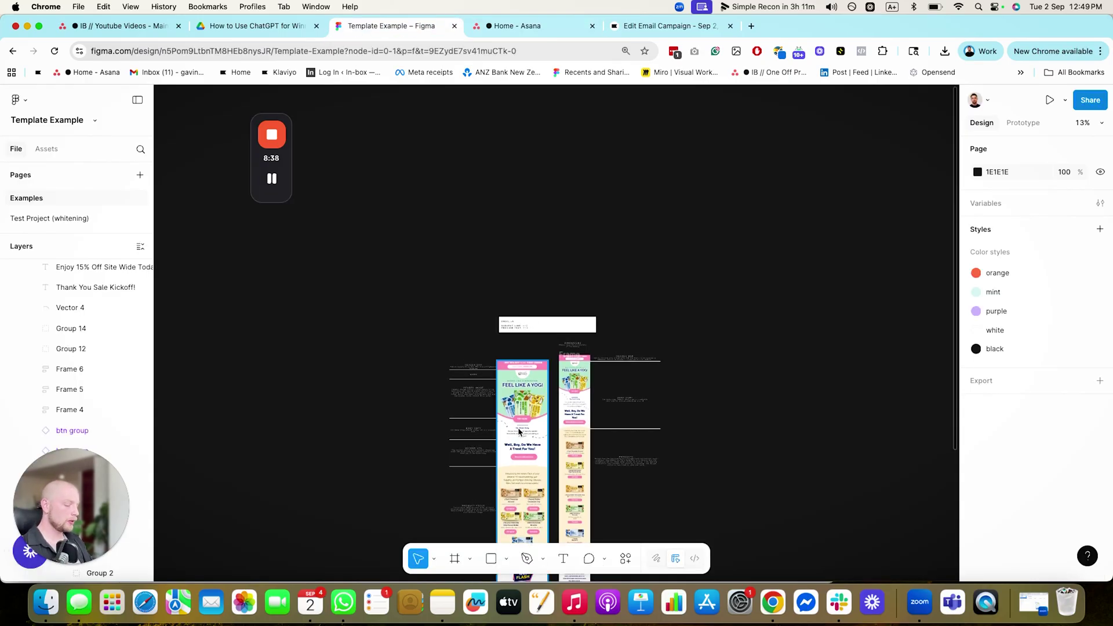
scroll(518, 435, up, 5)
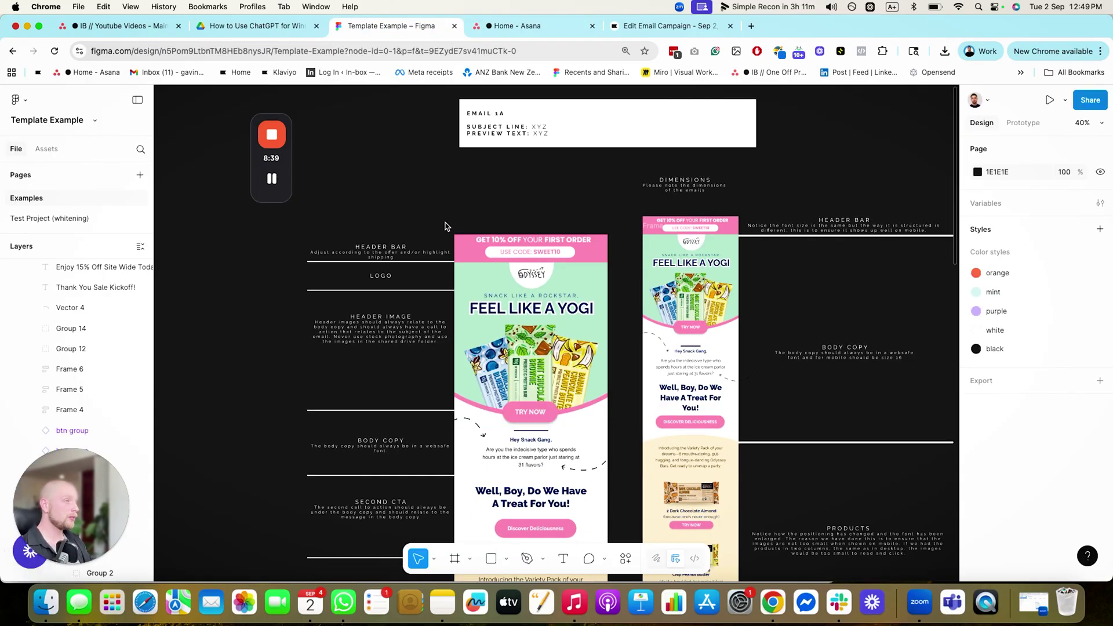
click(478, 251)
scroll(567, 383, down, 3)
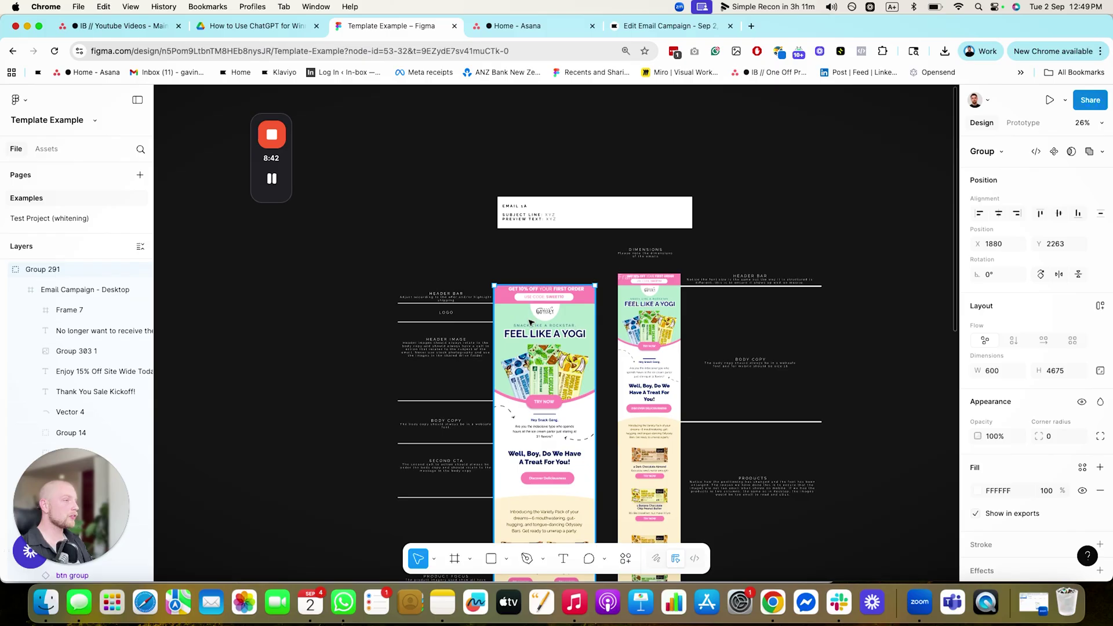
scroll(547, 405, down, 10)
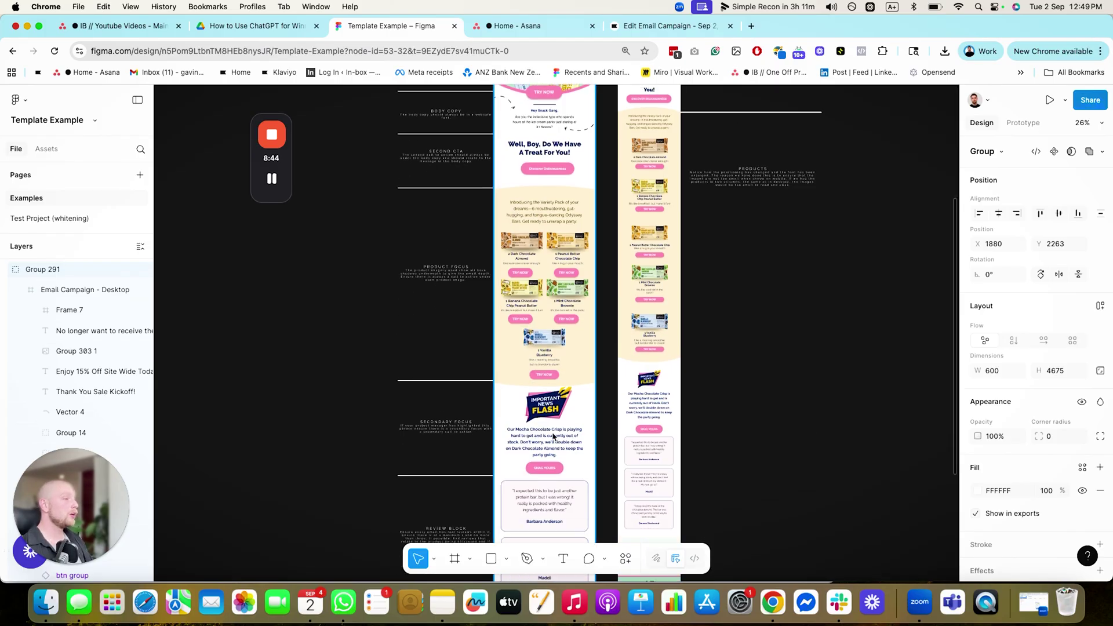
scroll(983, 505, down, 5)
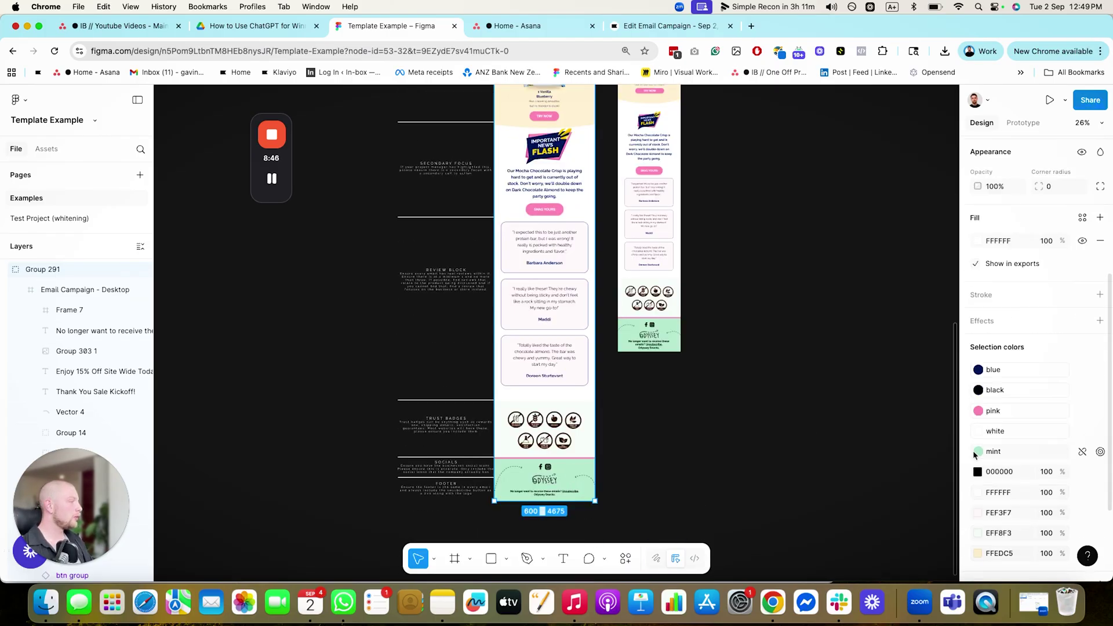
click(1100, 321)
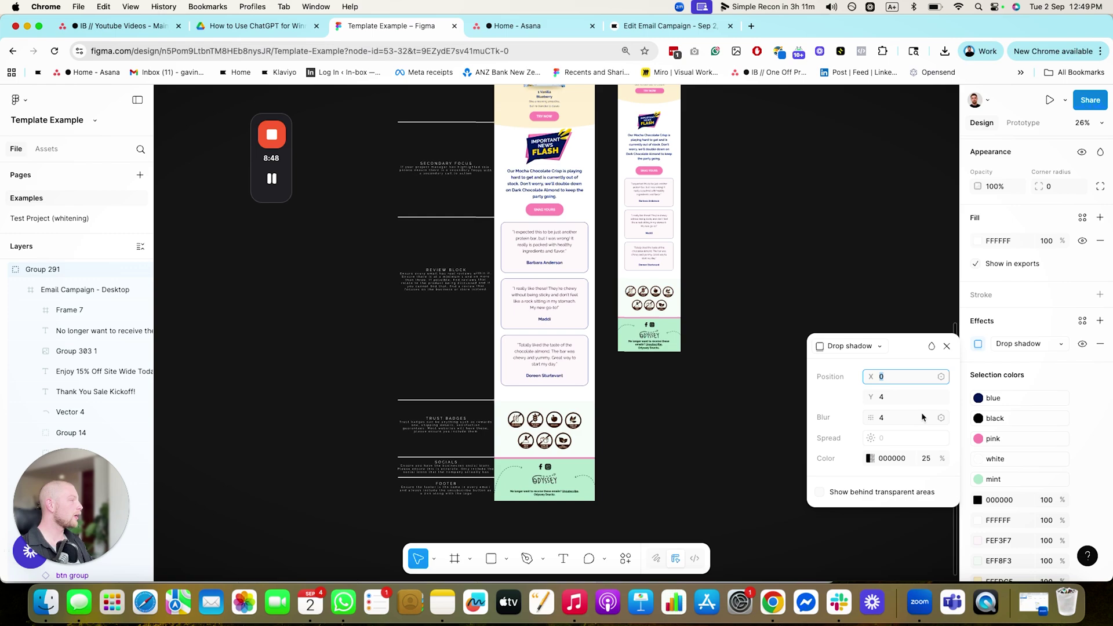
click(821, 308)
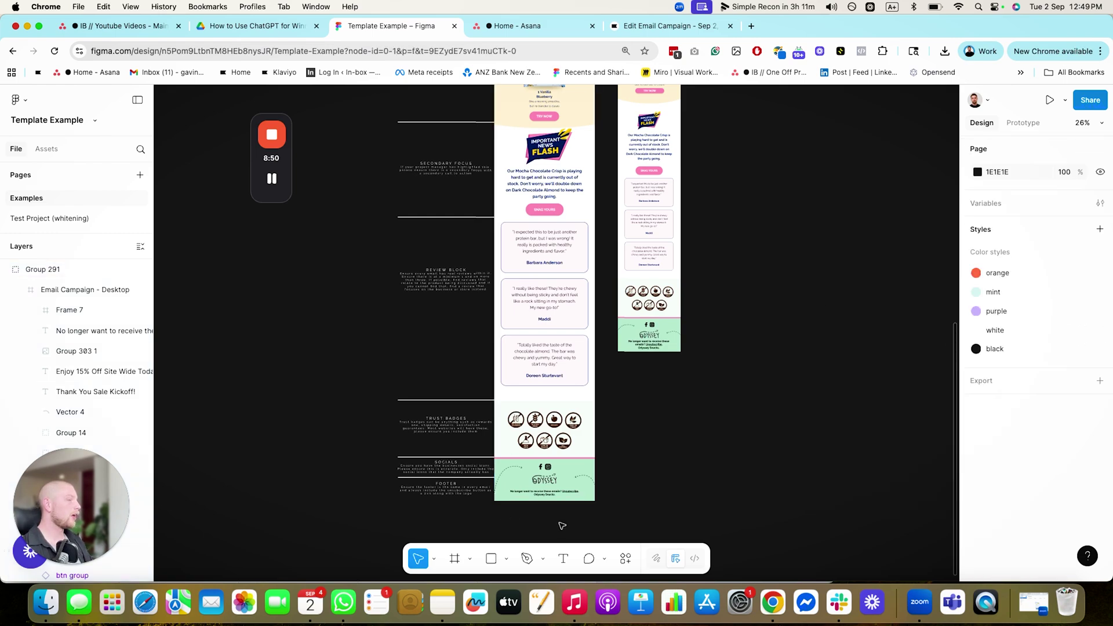
Wrap the desktop email in a new group and export it as a 3x PNG
click(558, 498)
scroll(546, 152, up, 10)
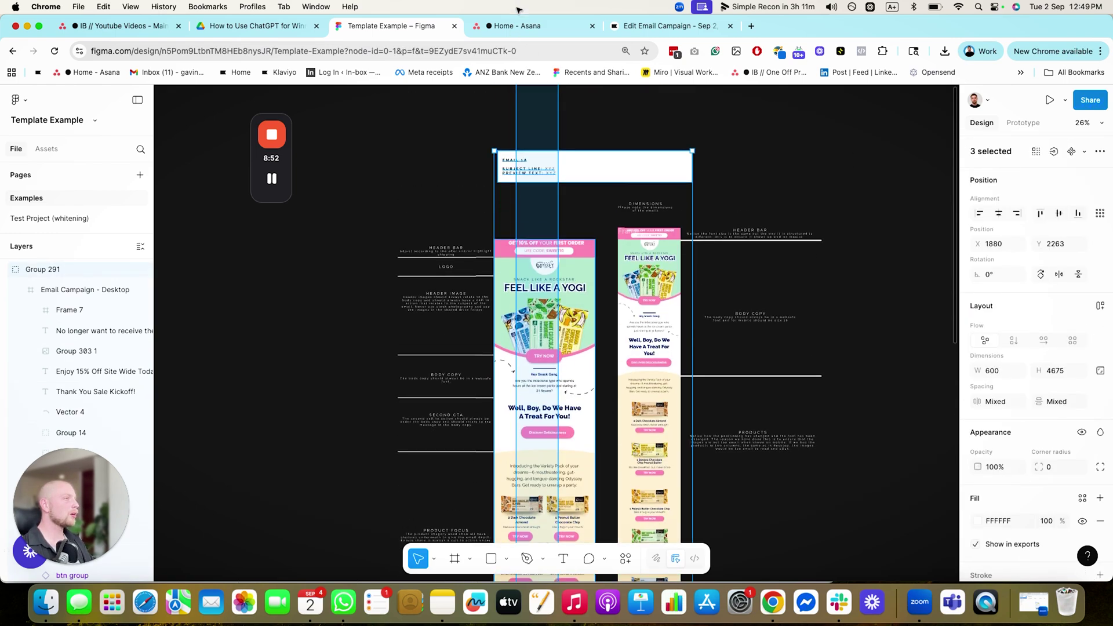
scroll(1023, 414, down, 6)
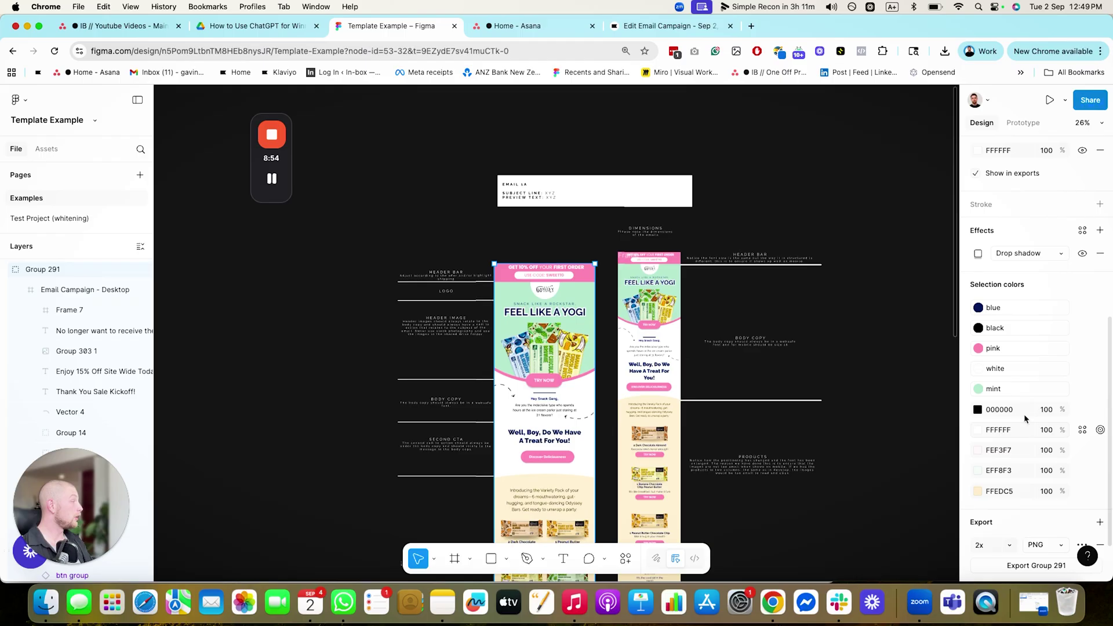
key(super+g)
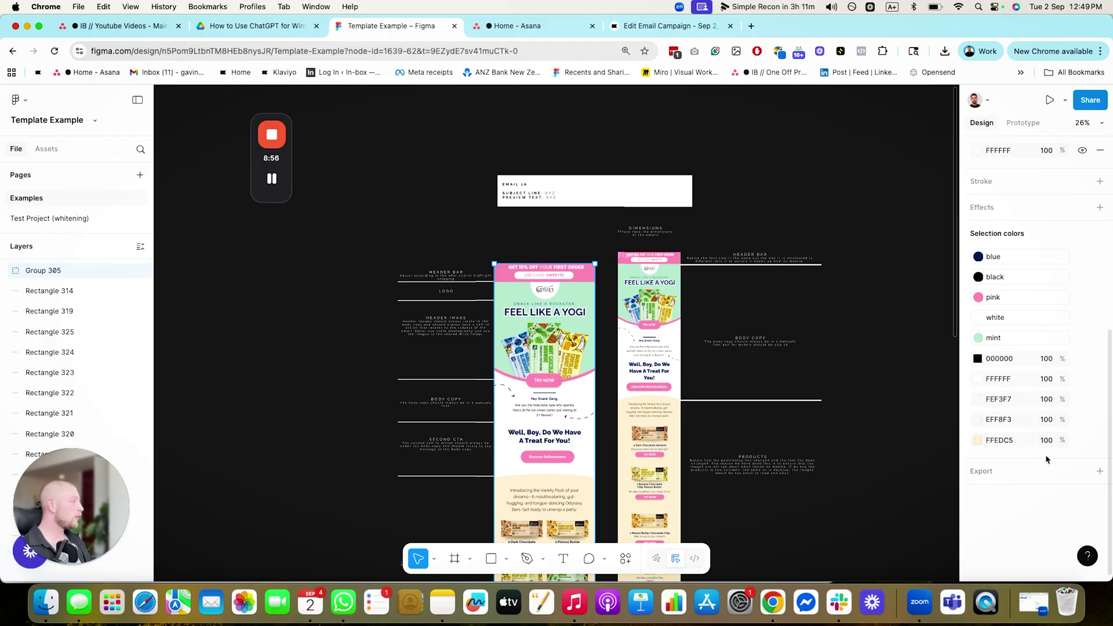
scroll(1016, 472, down, 1)
click(992, 491)
click(995, 529)
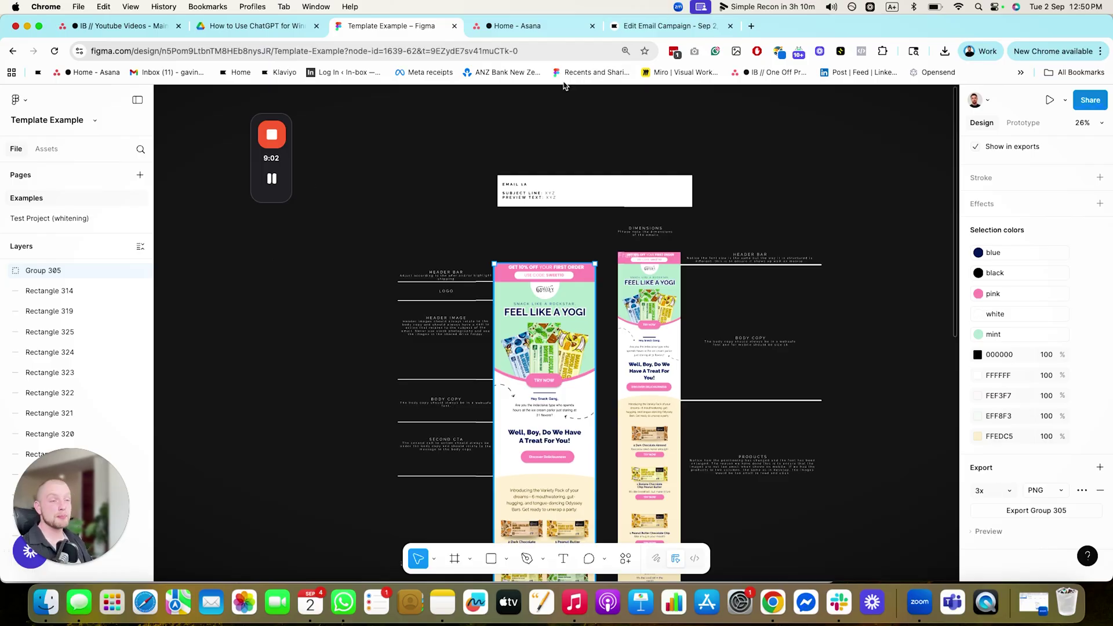
click(640, 26)
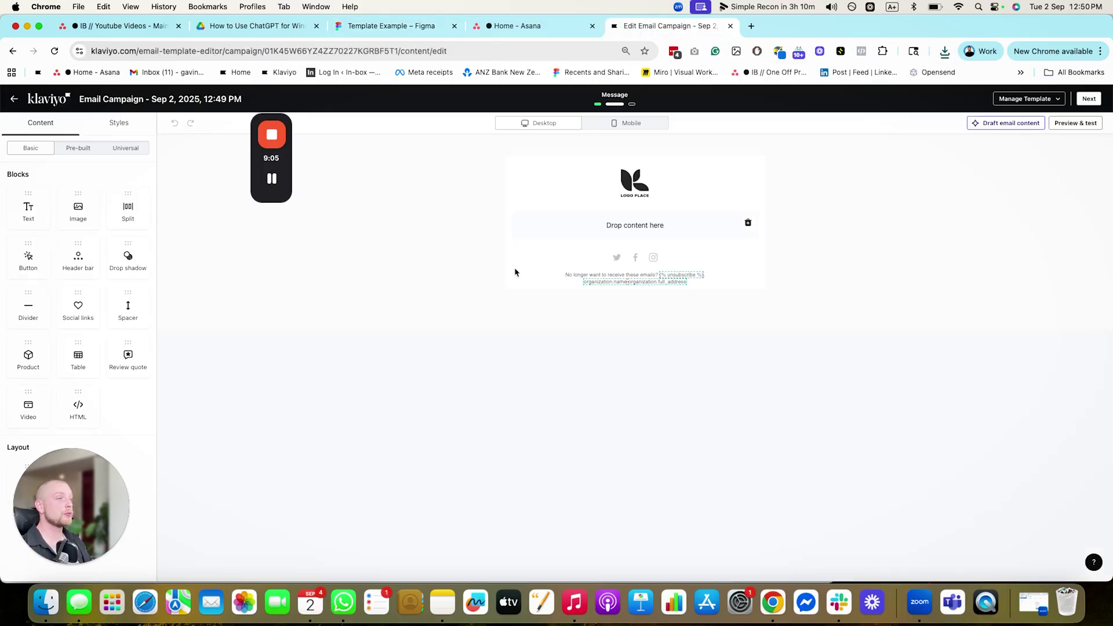
click(567, 179)
click(495, 198)
click(578, 228)
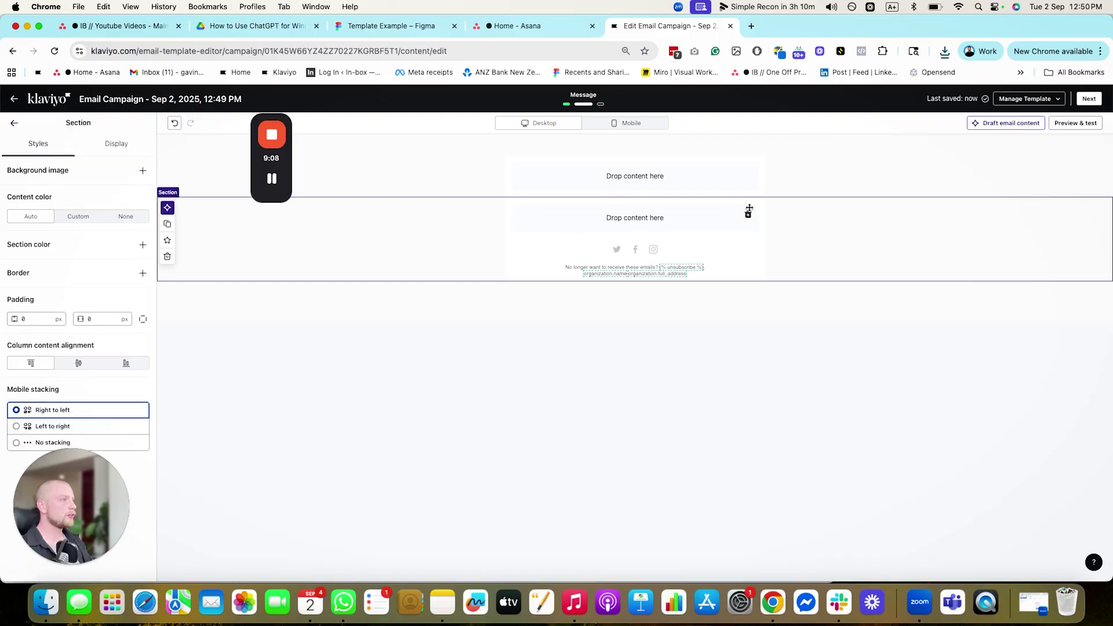
click(748, 212)
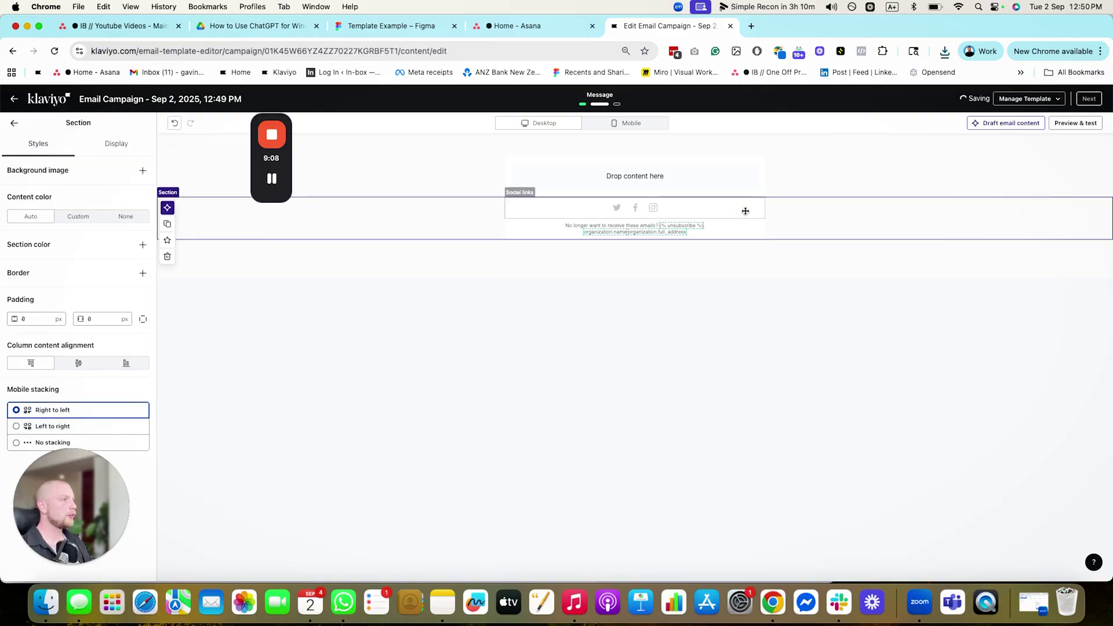
click(514, 205)
click(495, 235)
click(197, 185)
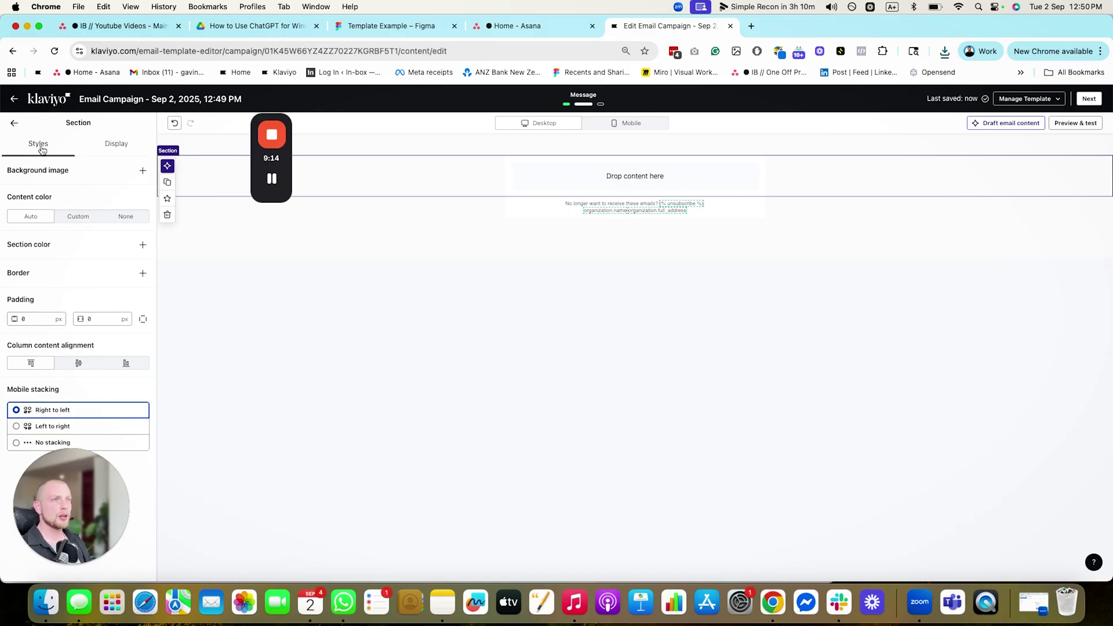
click(14, 124)
drag(79, 210, 637, 176)
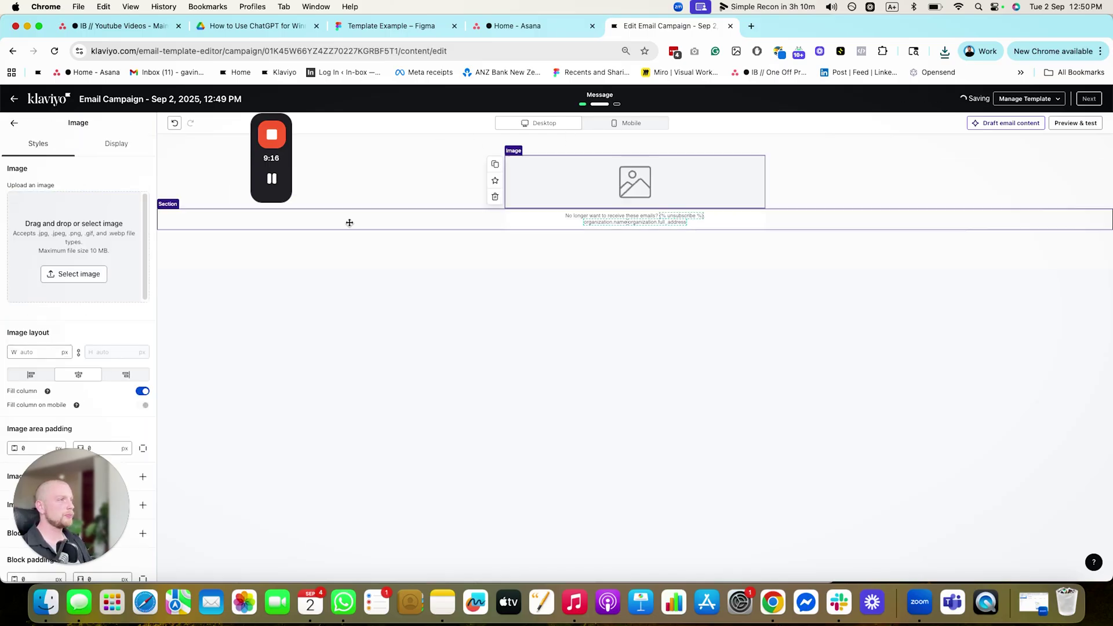
click(81, 274)
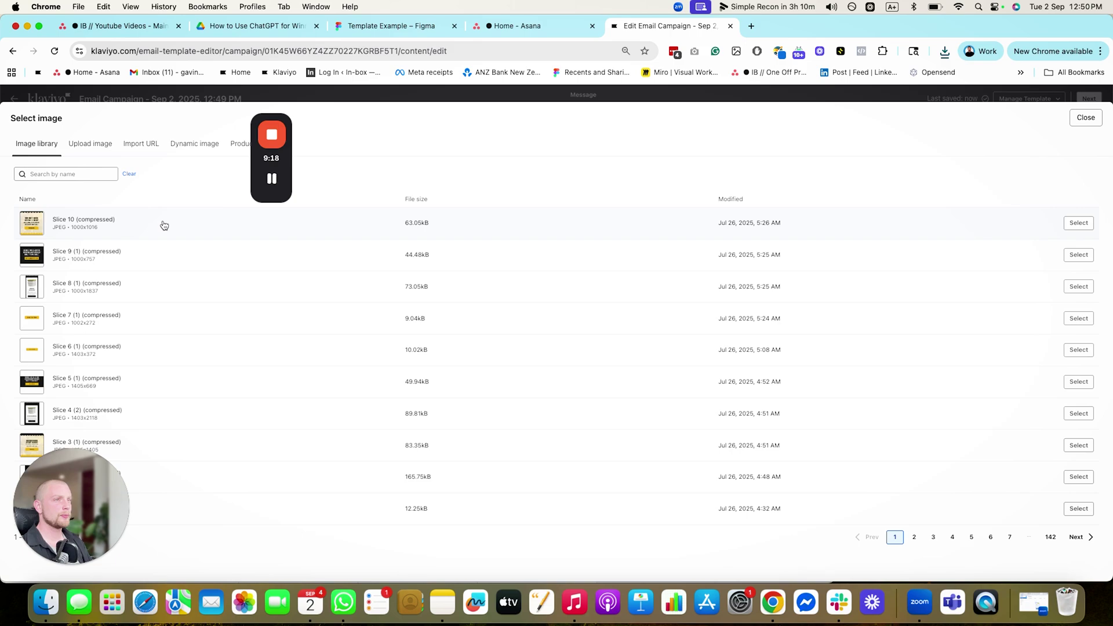
click(100, 159)
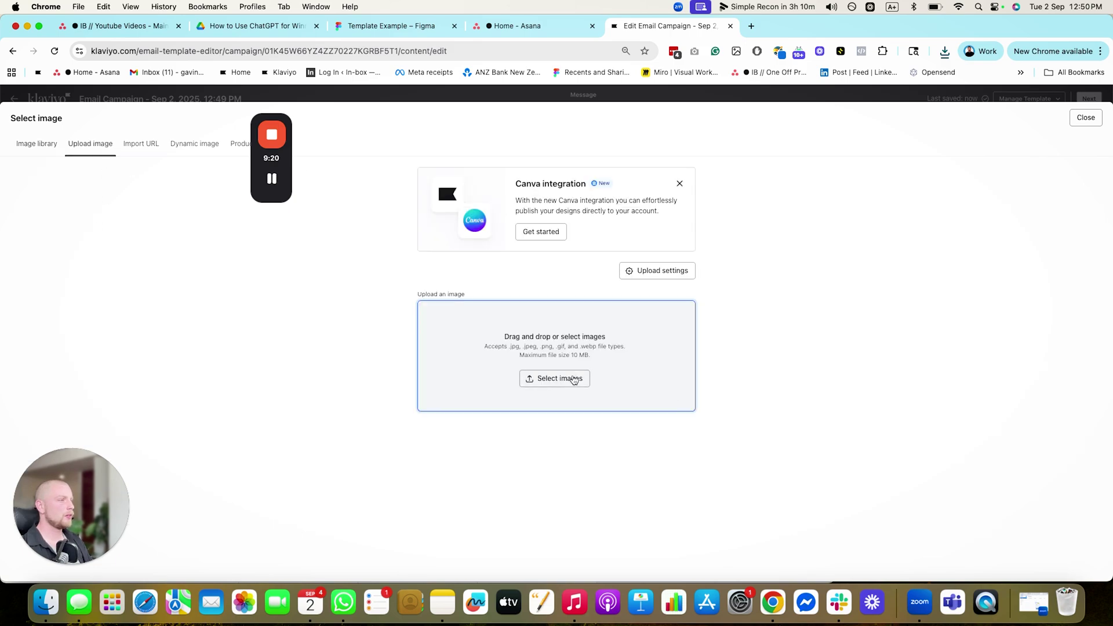
click(462, 325)
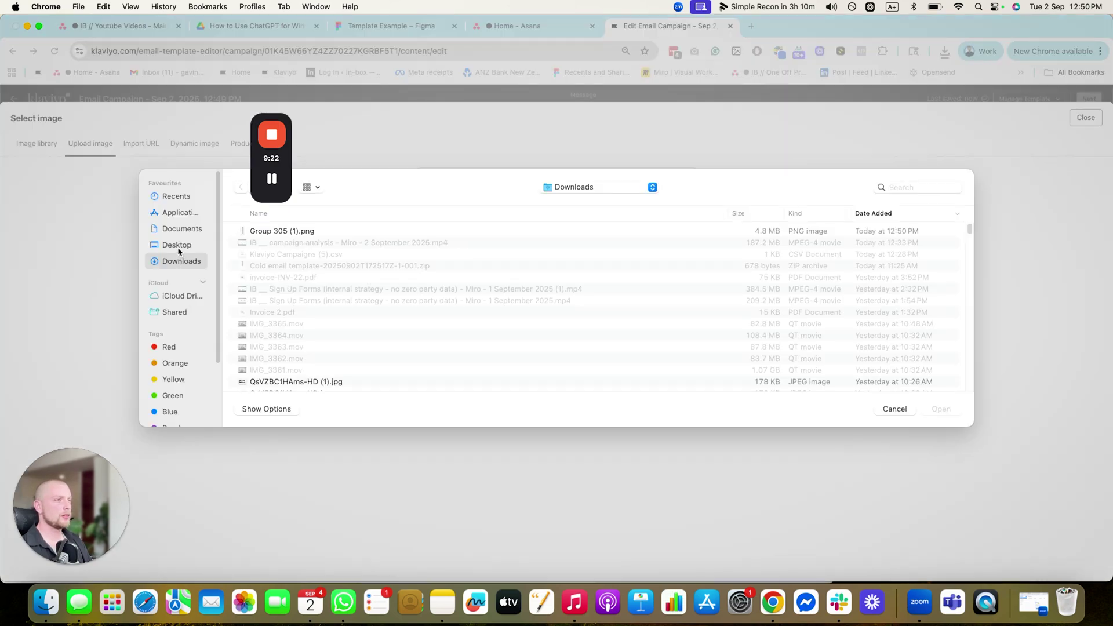
click(939, 408)
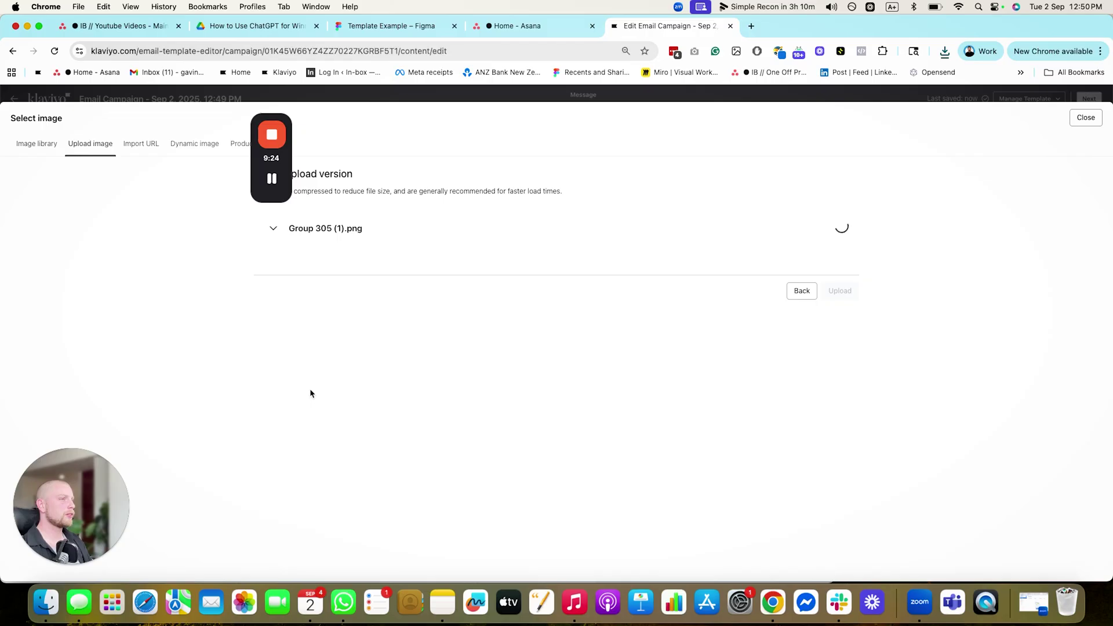
drag(272, 192, 155, 255)
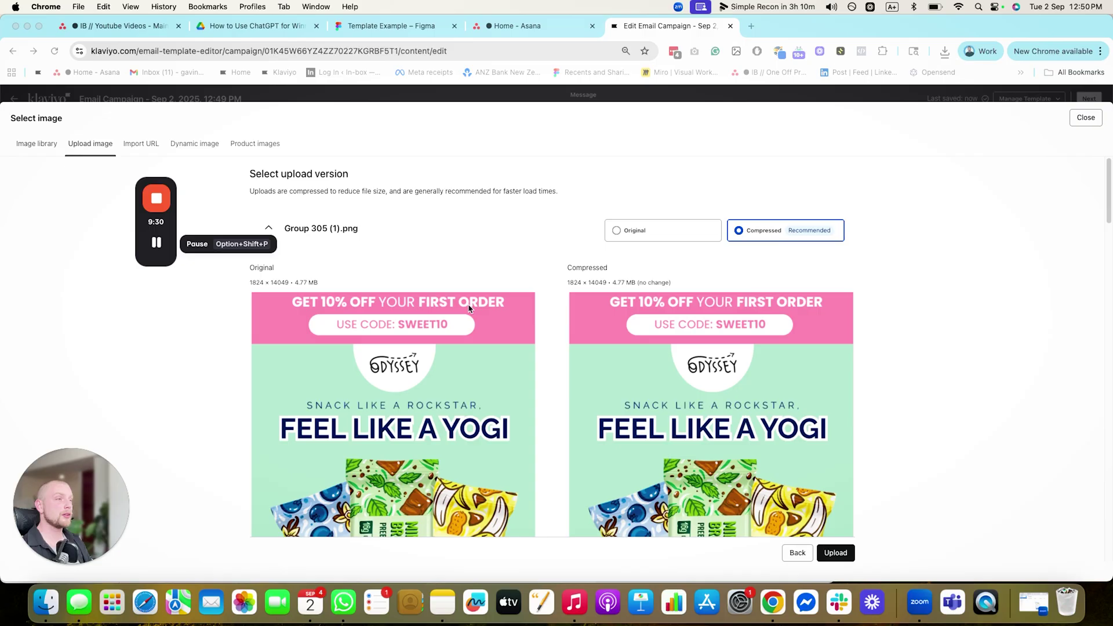
scroll(521, 407, down, 3)
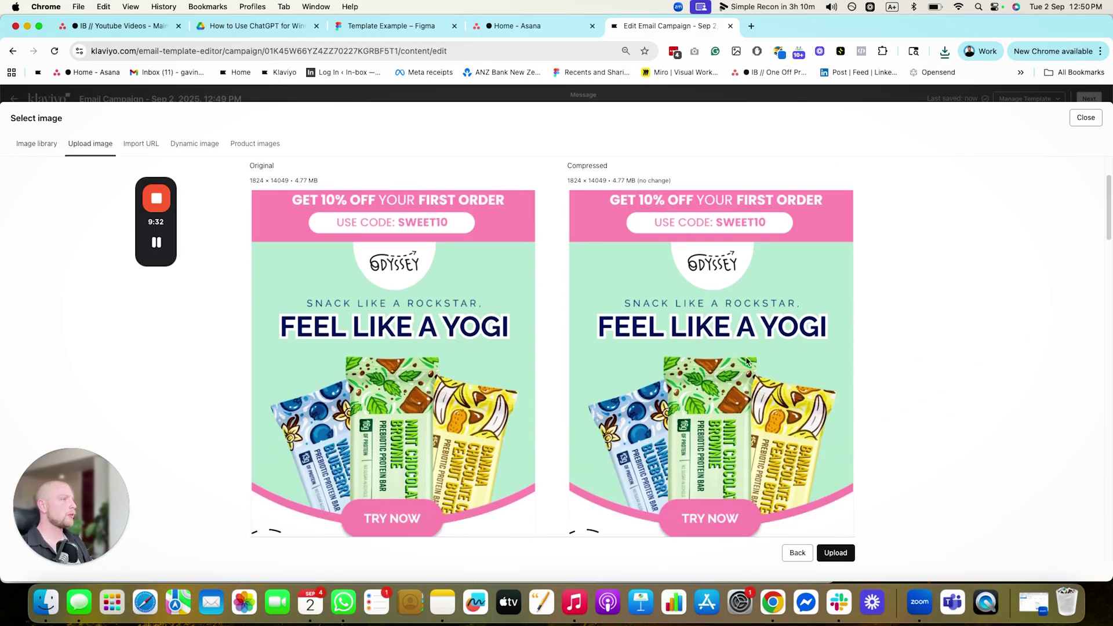
click(825, 549)
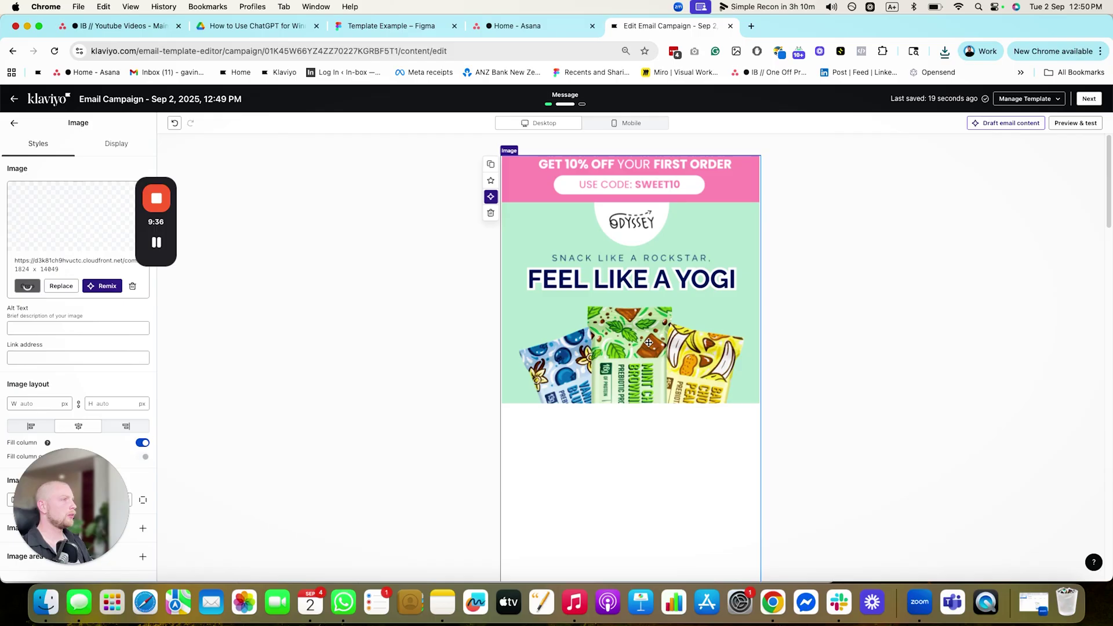
scroll(612, 255, down, 4)
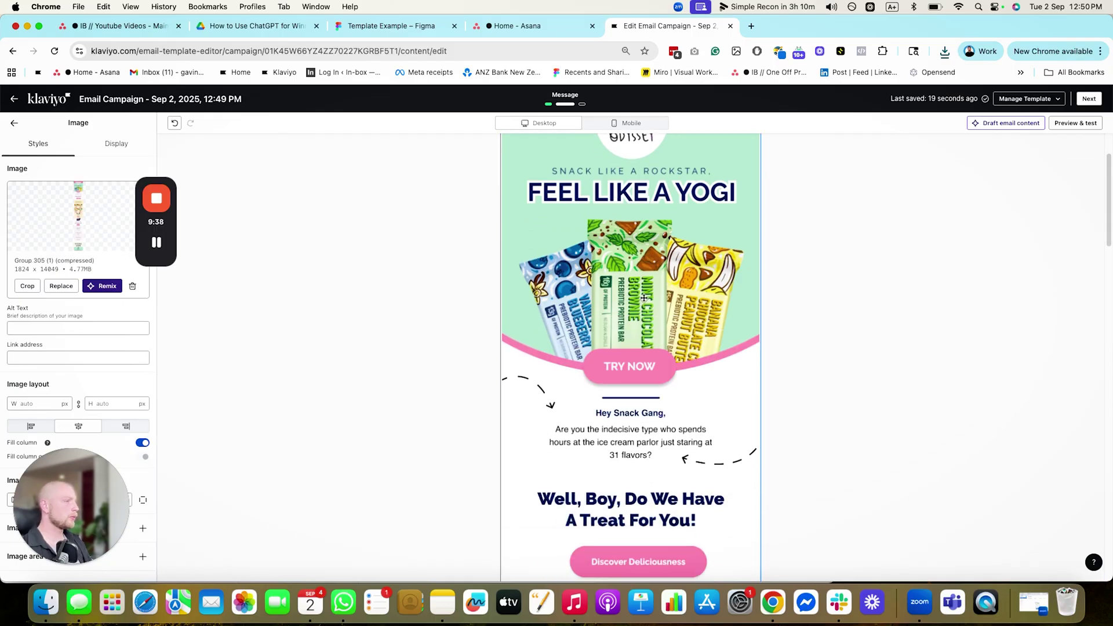
scroll(579, 309, up, 4)
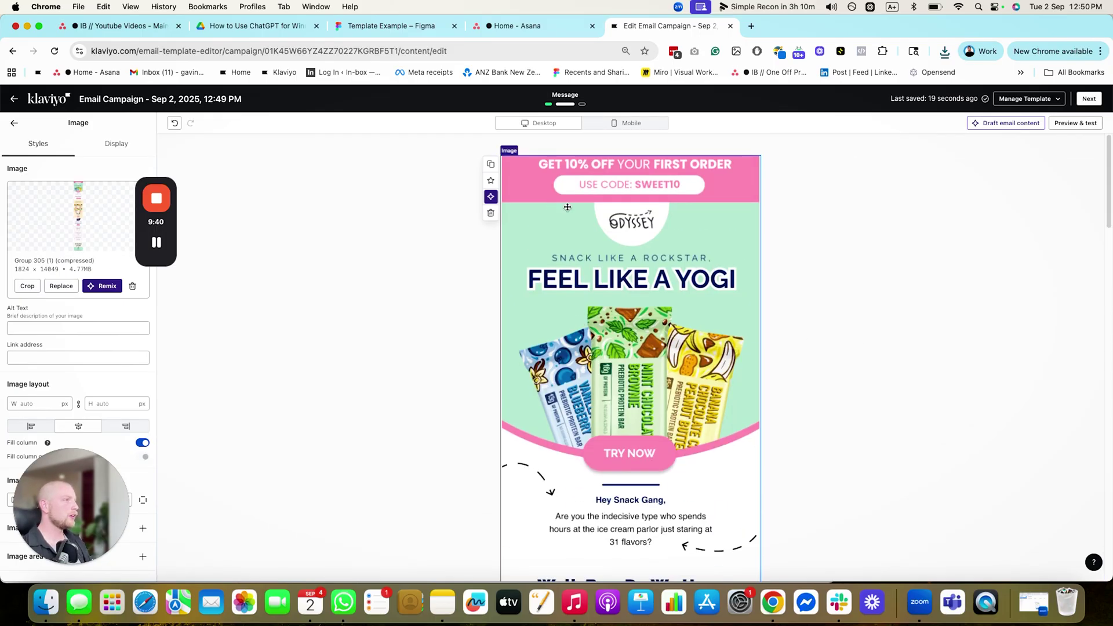
scroll(568, 207, down, 2)
scroll(509, 378, down, 5)
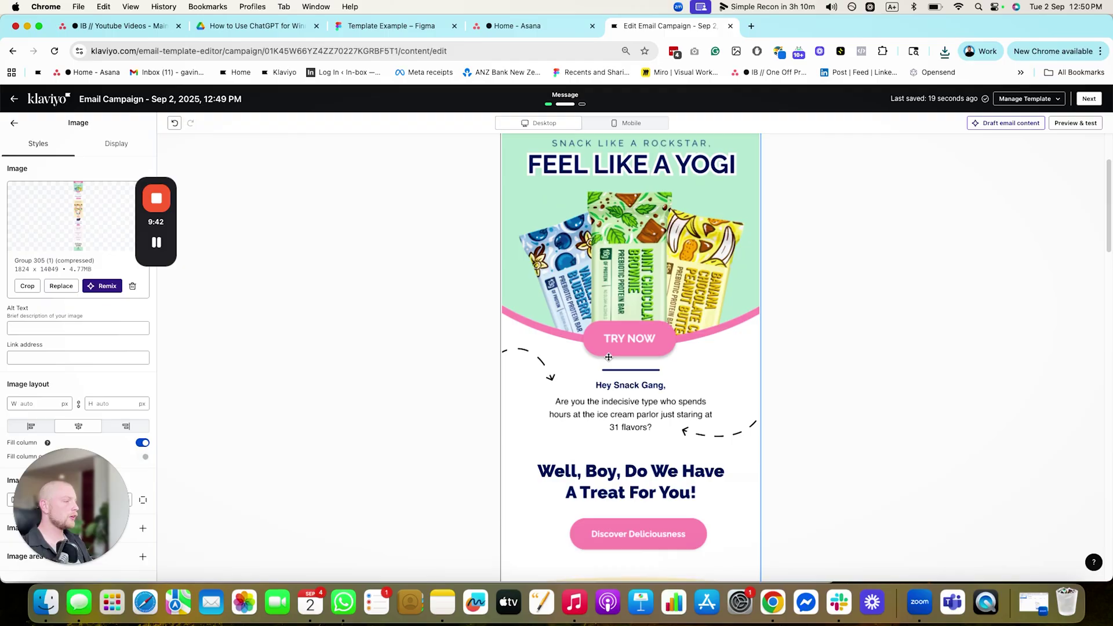
Try cropping the long email image to 1824 × 4589, ending above the product grid; the crop doesn't apply
click(29, 291)
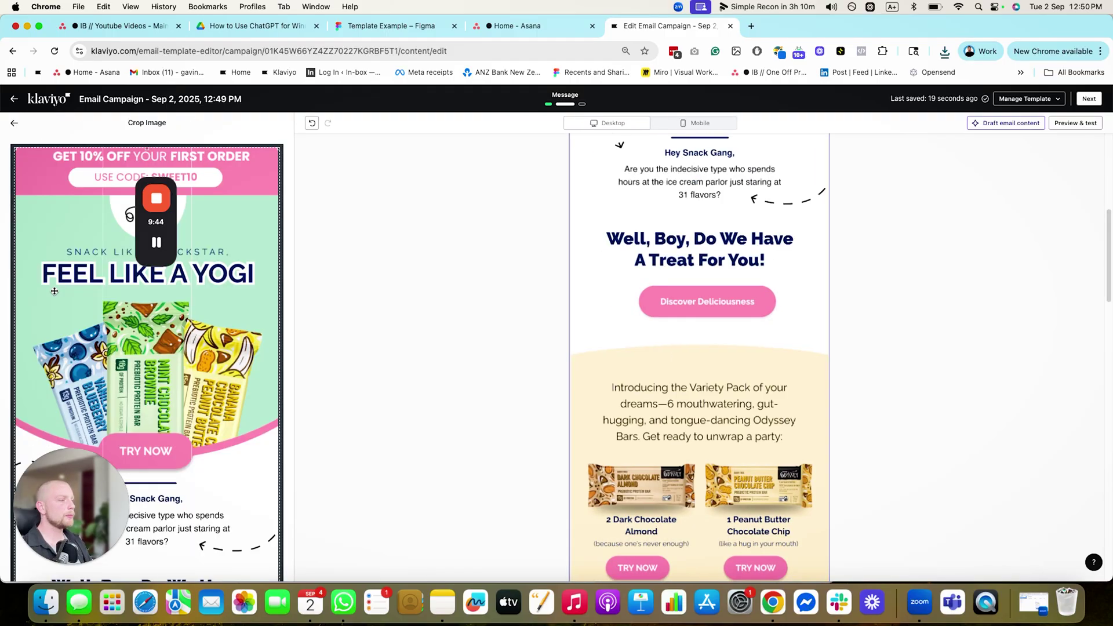
scroll(683, 335, down, 3)
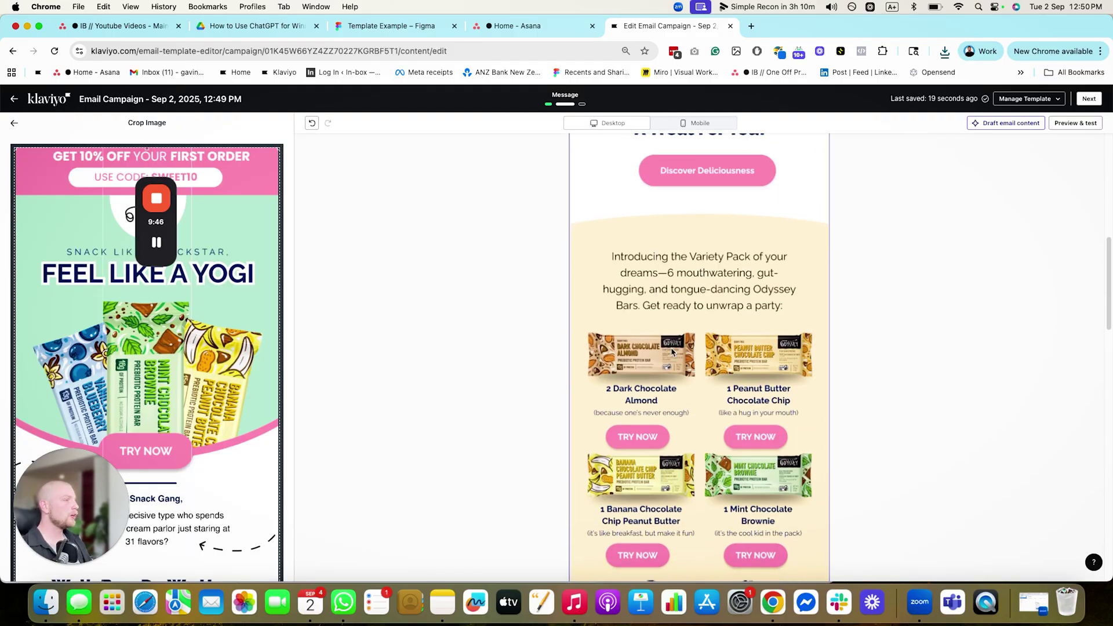
scroll(168, 429, down, 15)
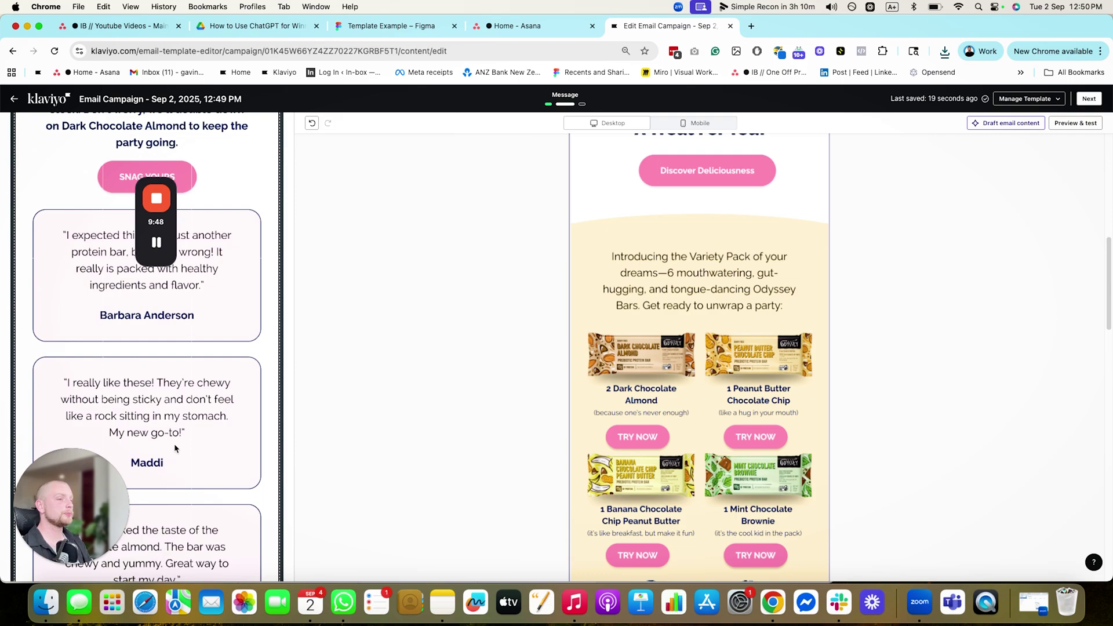
scroll(174, 444, down, 10)
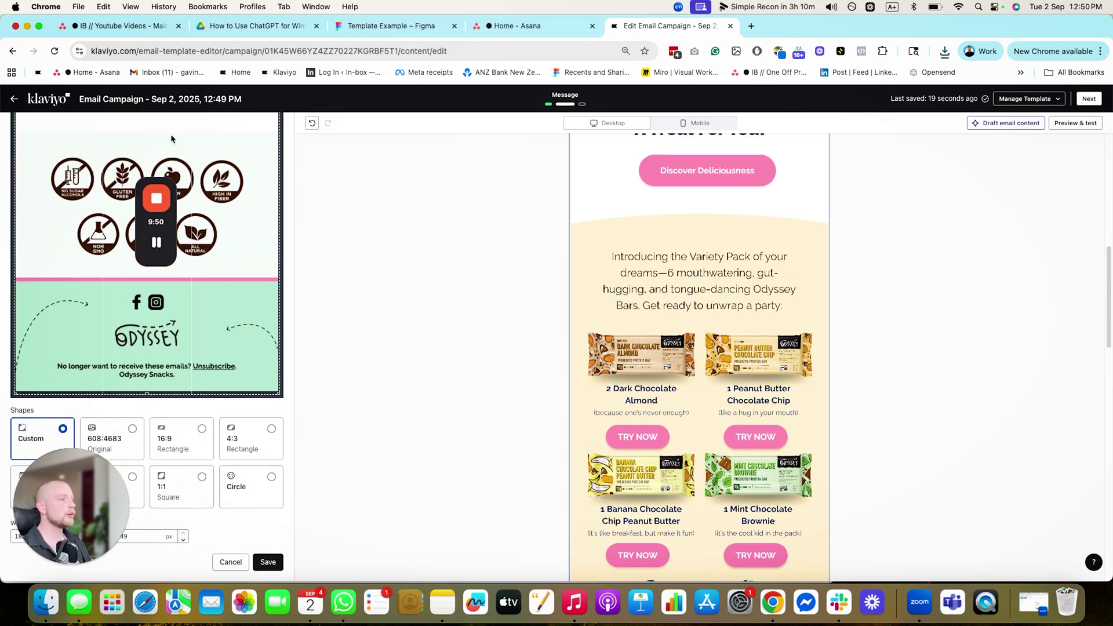
drag(171, 139, 140, 447)
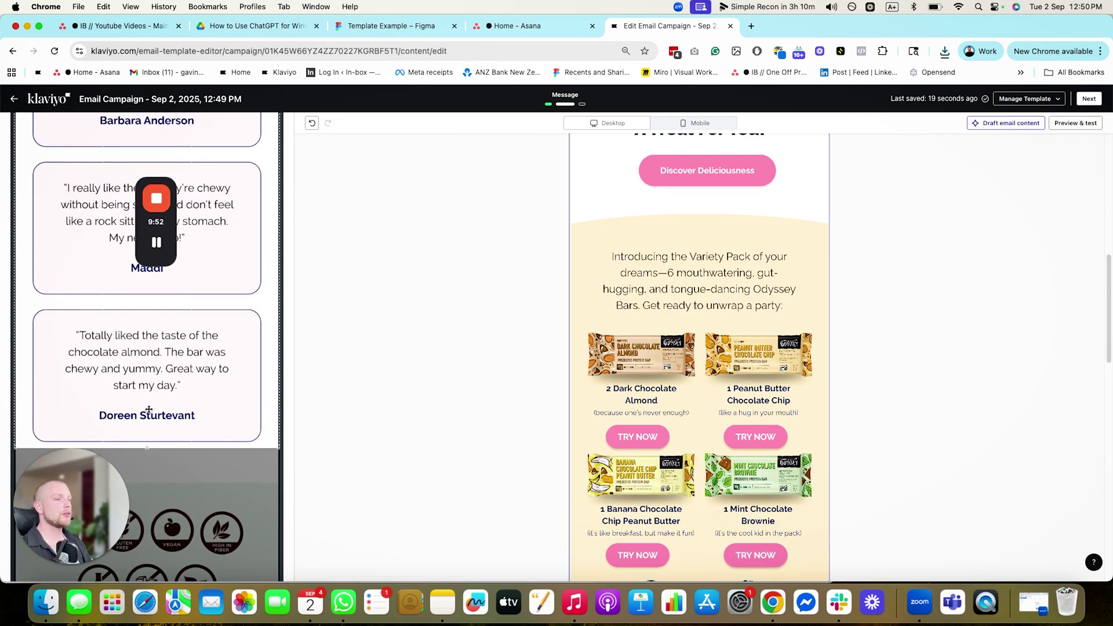
scroll(145, 464, up, 5)
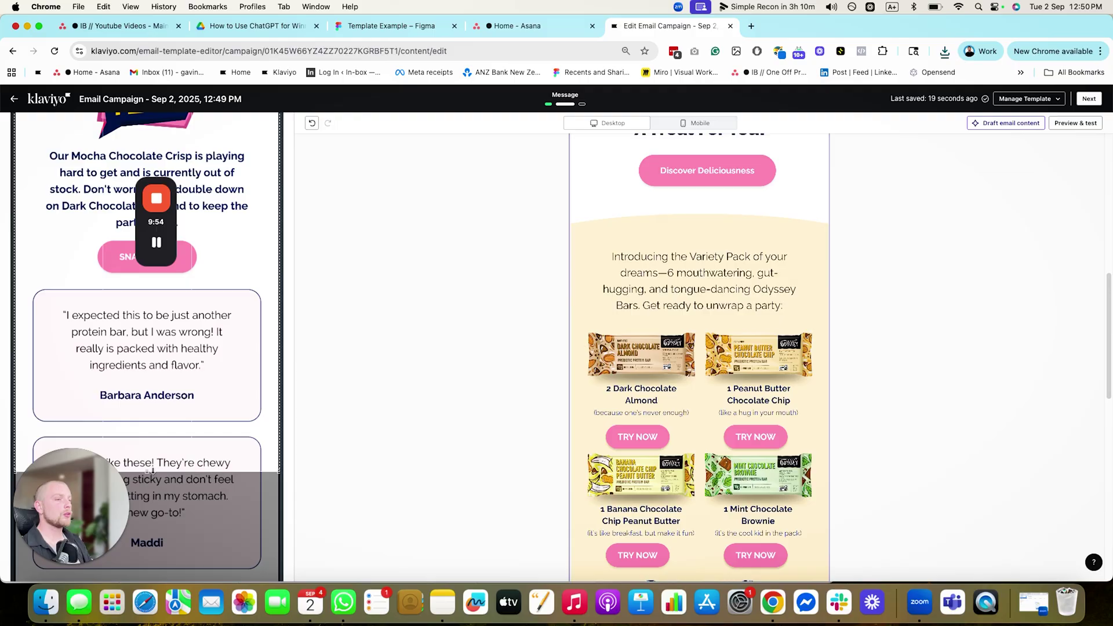
drag(152, 470, 156, 502)
drag(138, 430, 208, 263)
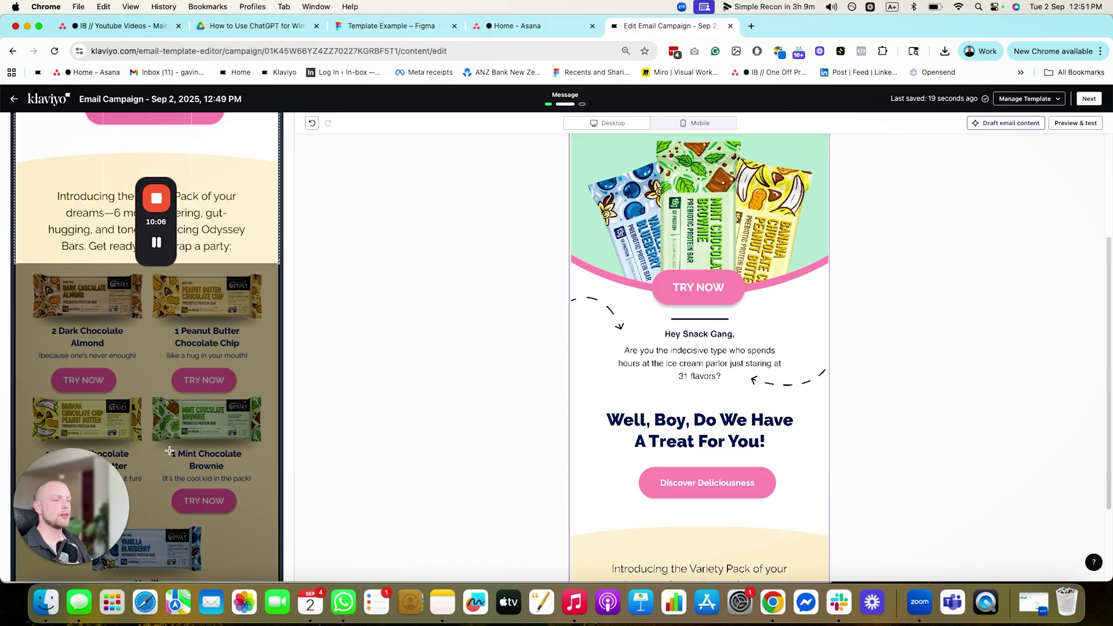
scroll(171, 533, down, 15)
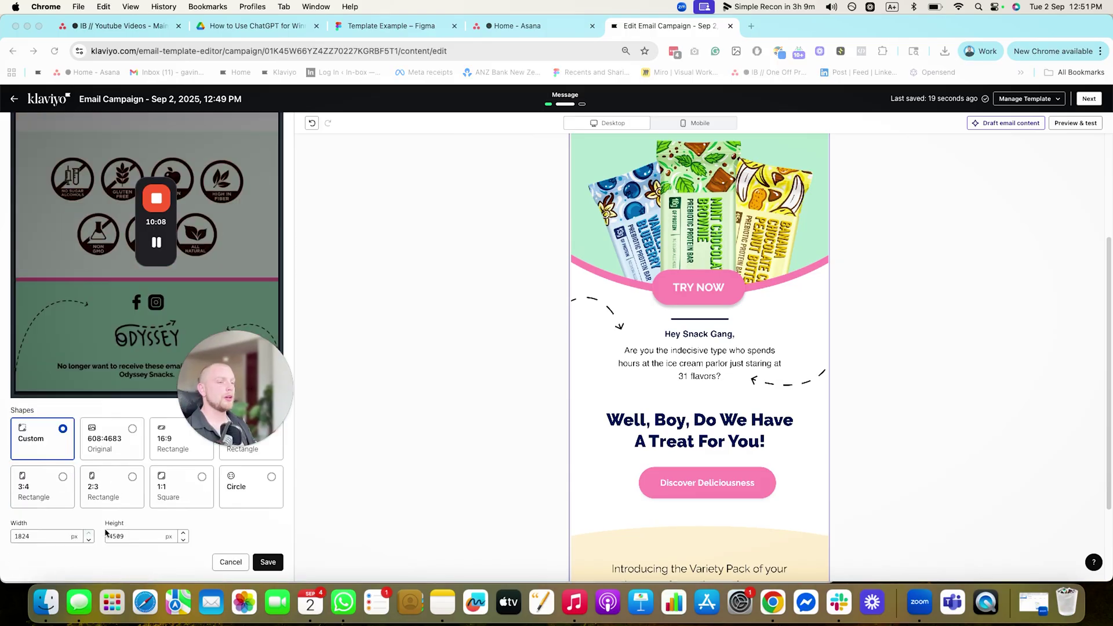
click(280, 565)
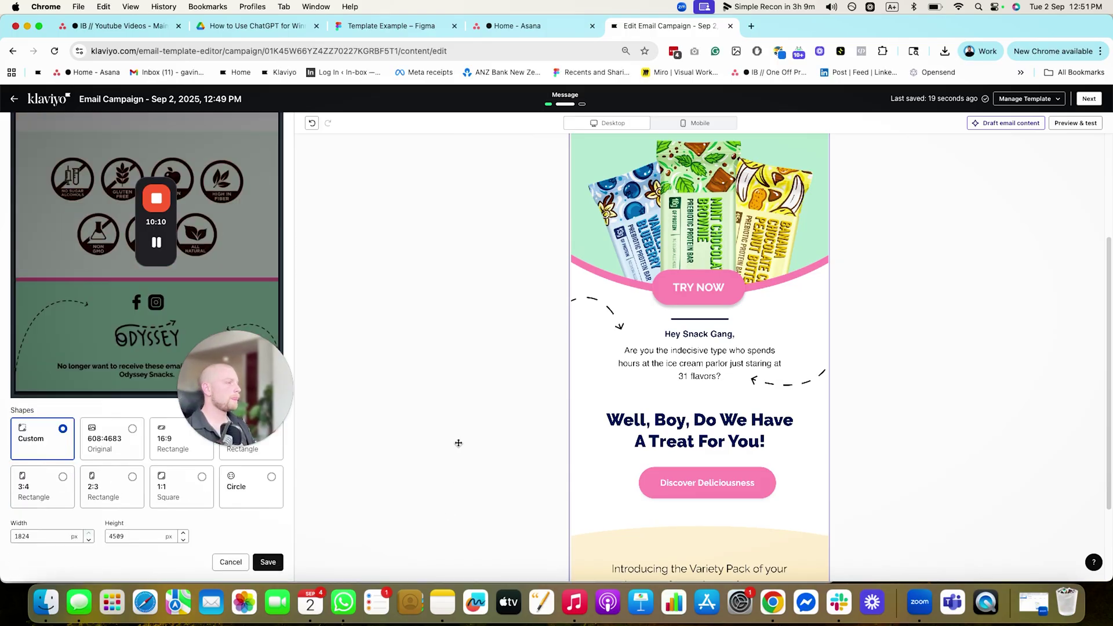
click(267, 563)
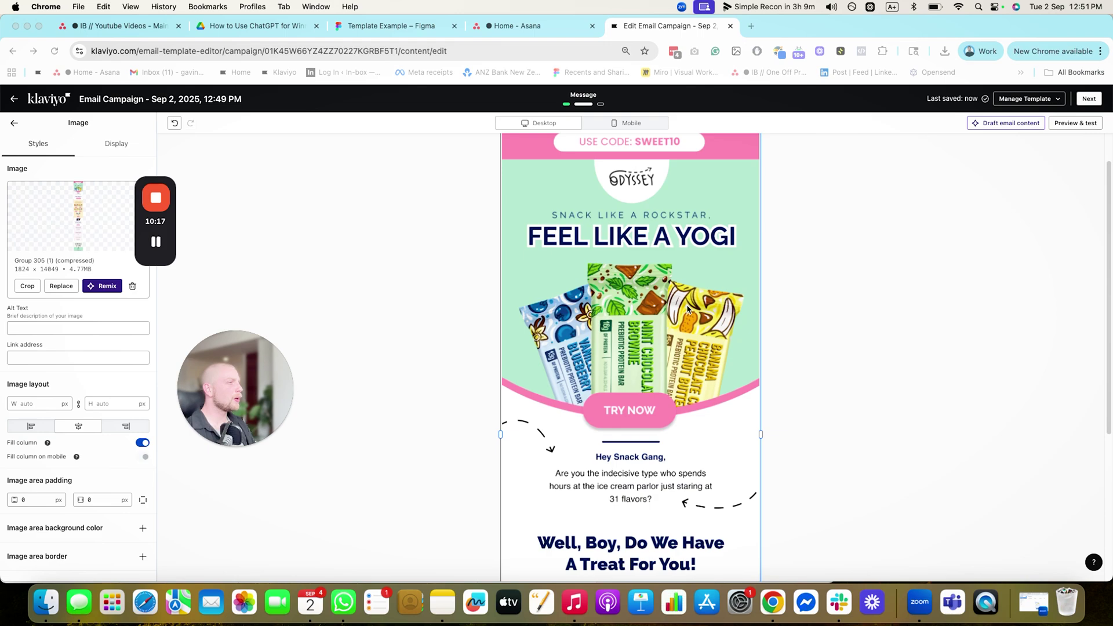
scroll(649, 272, up, 2)
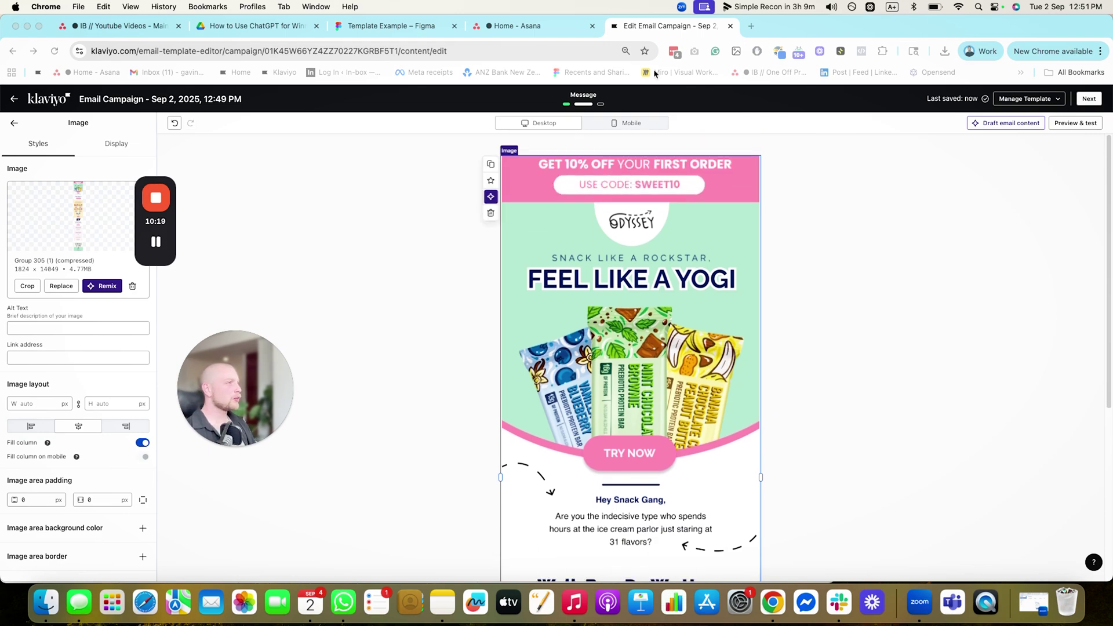
Check the Figma design's export scale options and keep it at 3x
click(398, 26)
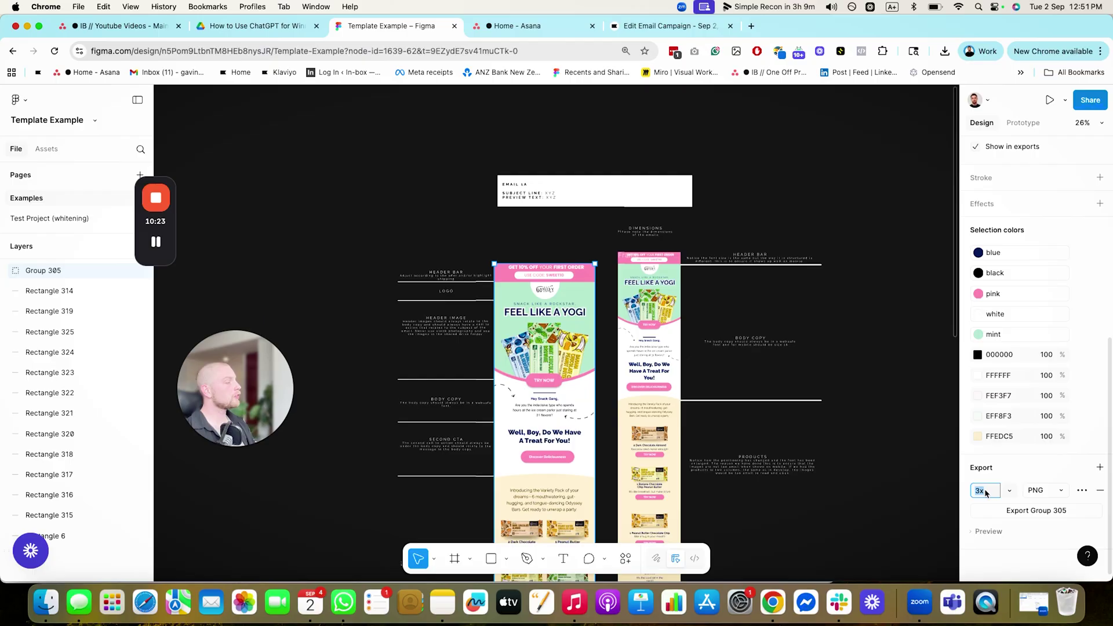
click(1009, 490)
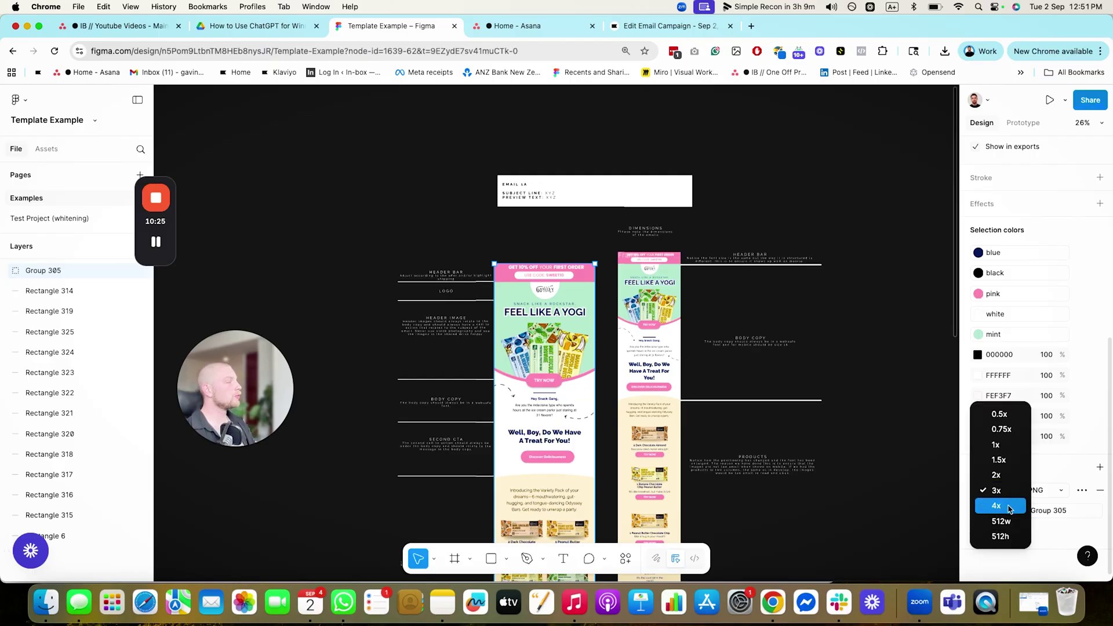
click(907, 412)
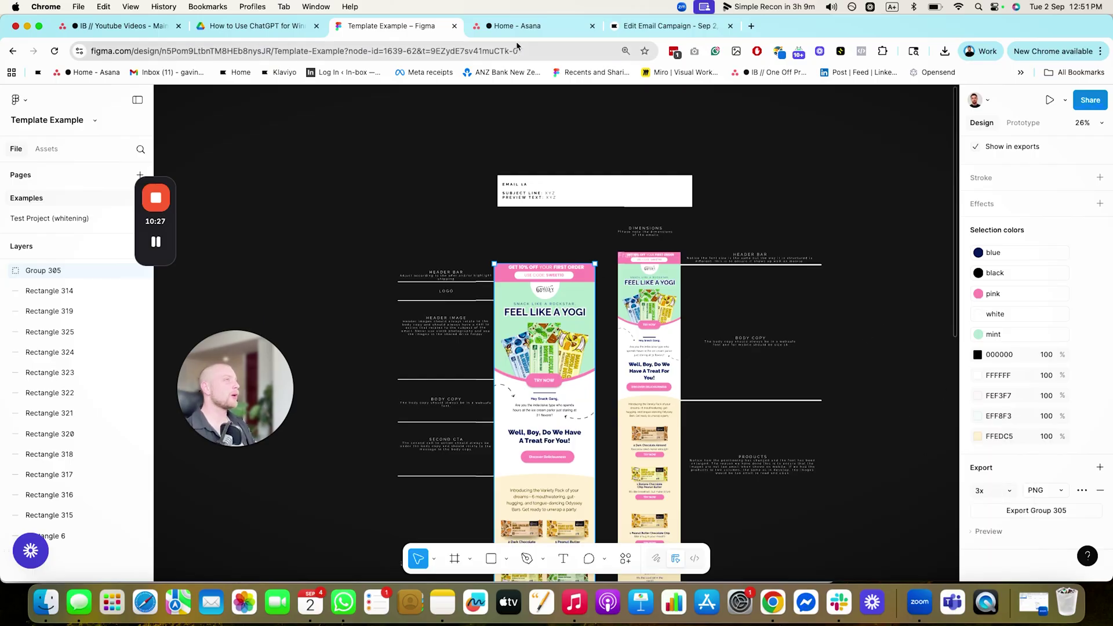
click(667, 25)
scroll(821, 311, down, 5)
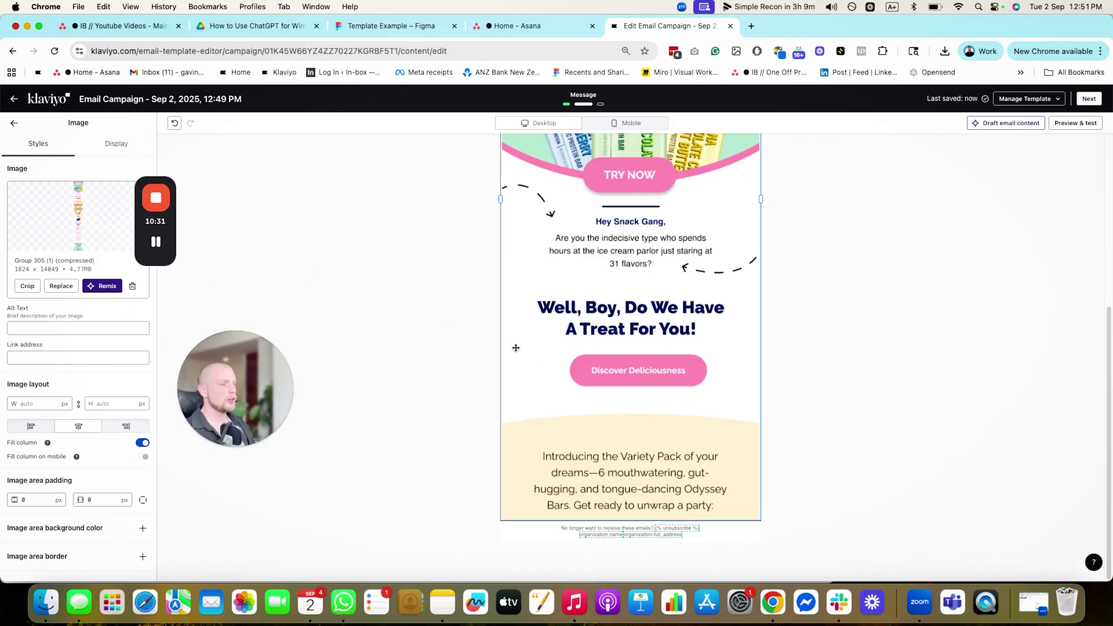
Move the Figma tab beside the campaign tab and zoom into the two-column product grid
click(510, 25)
drag(392, 25, 527, 25)
scroll(572, 299, down, 5)
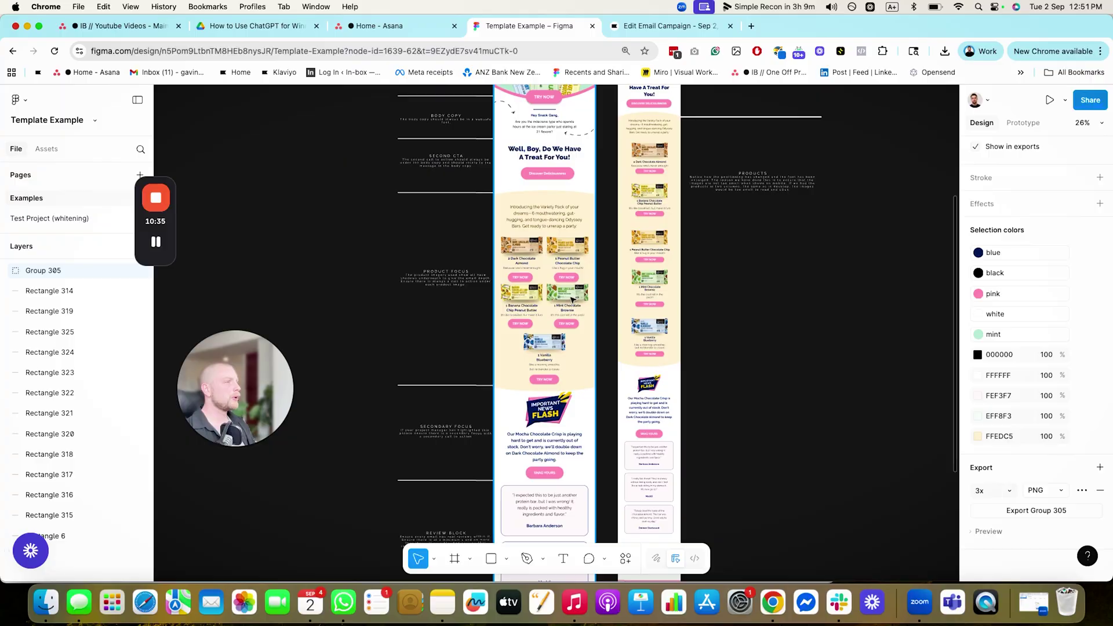
scroll(533, 283, up, 2)
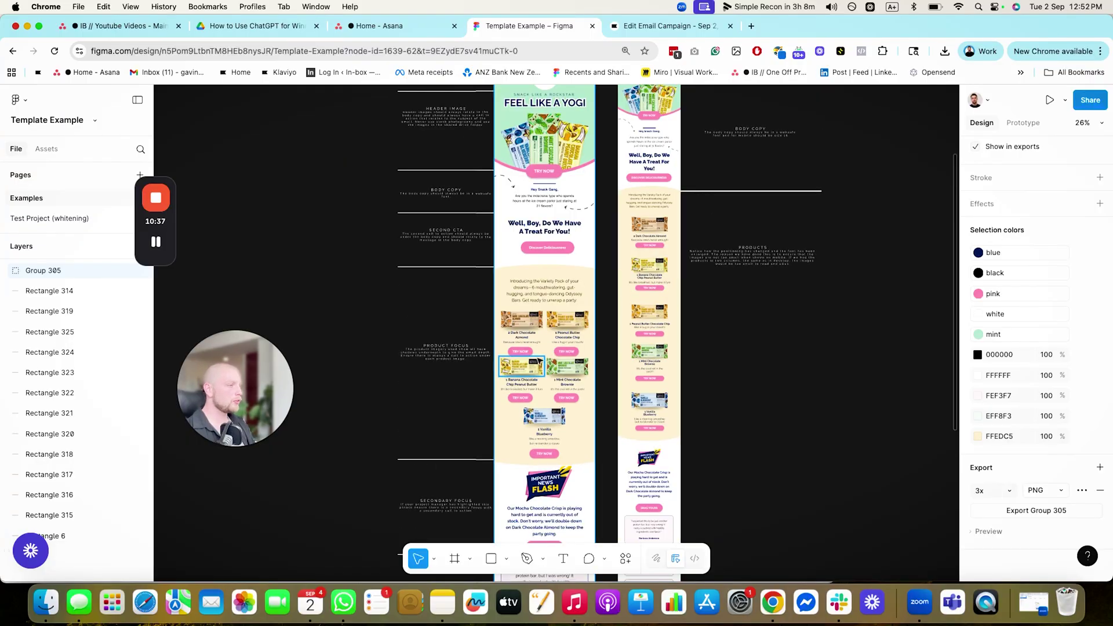
scroll(531, 277, up, 5)
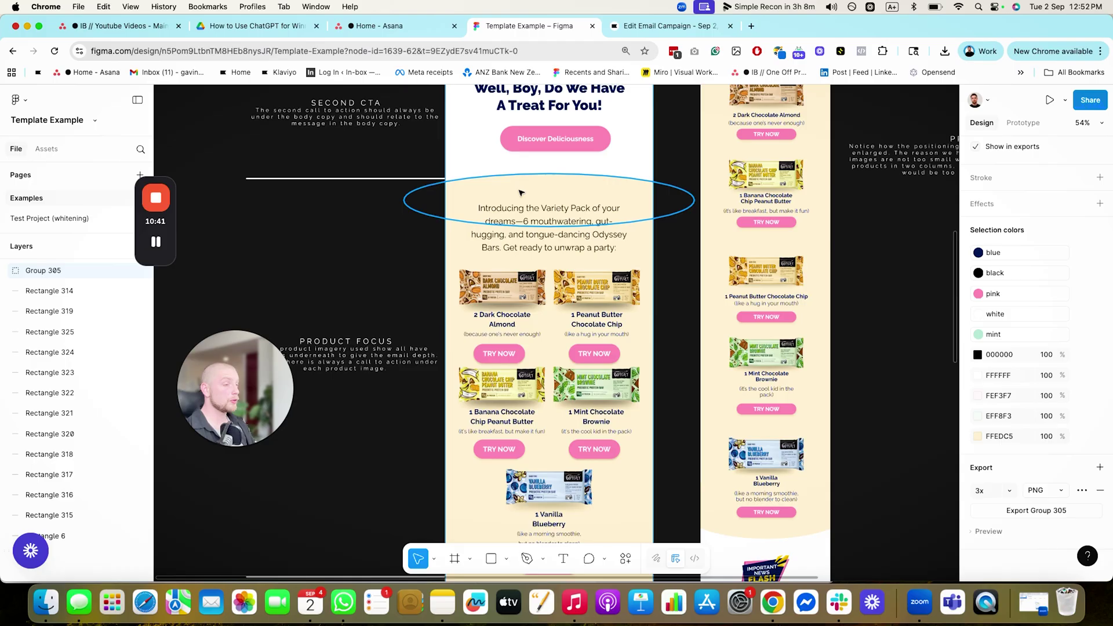
drag(244, 370, 219, 410)
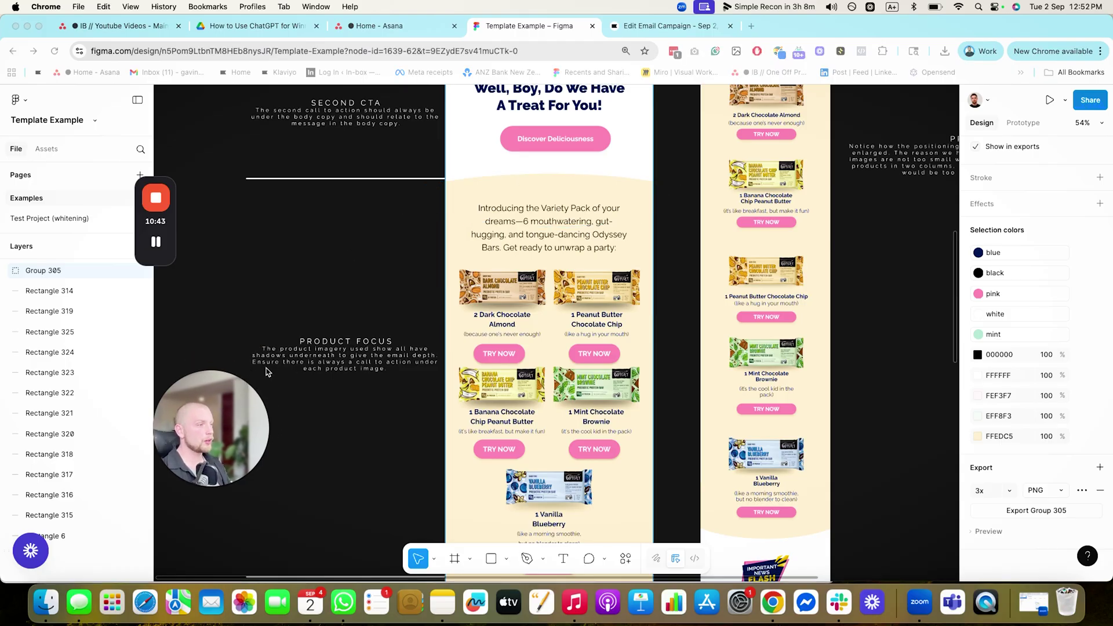
Insert an equal-width 2-column Columns block directly beneath the Variety Pack intro text
click(658, 24)
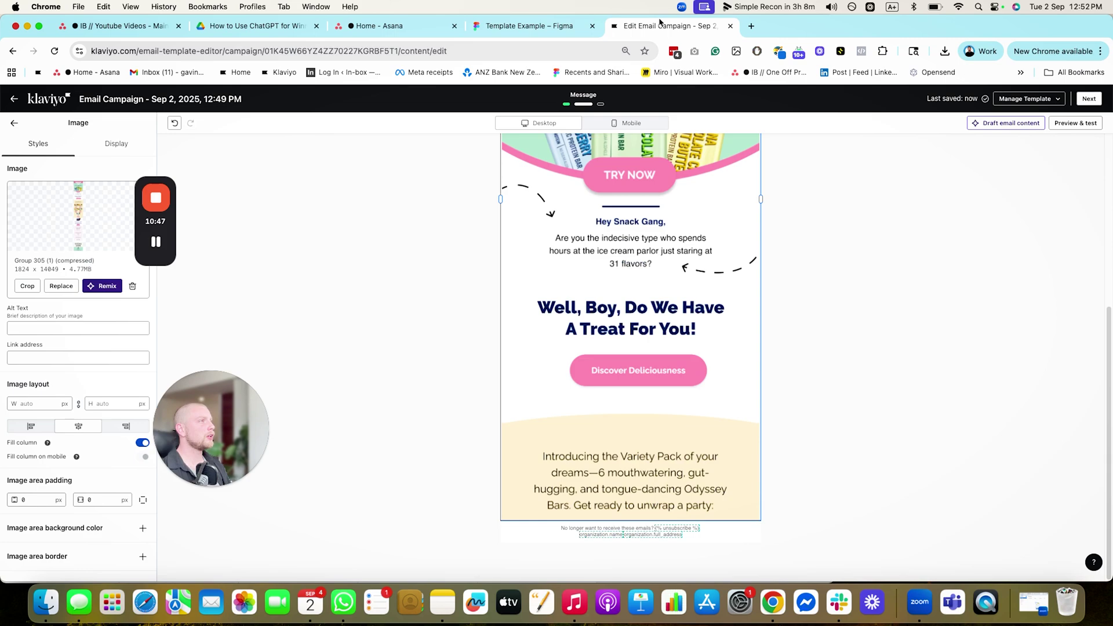
click(13, 123)
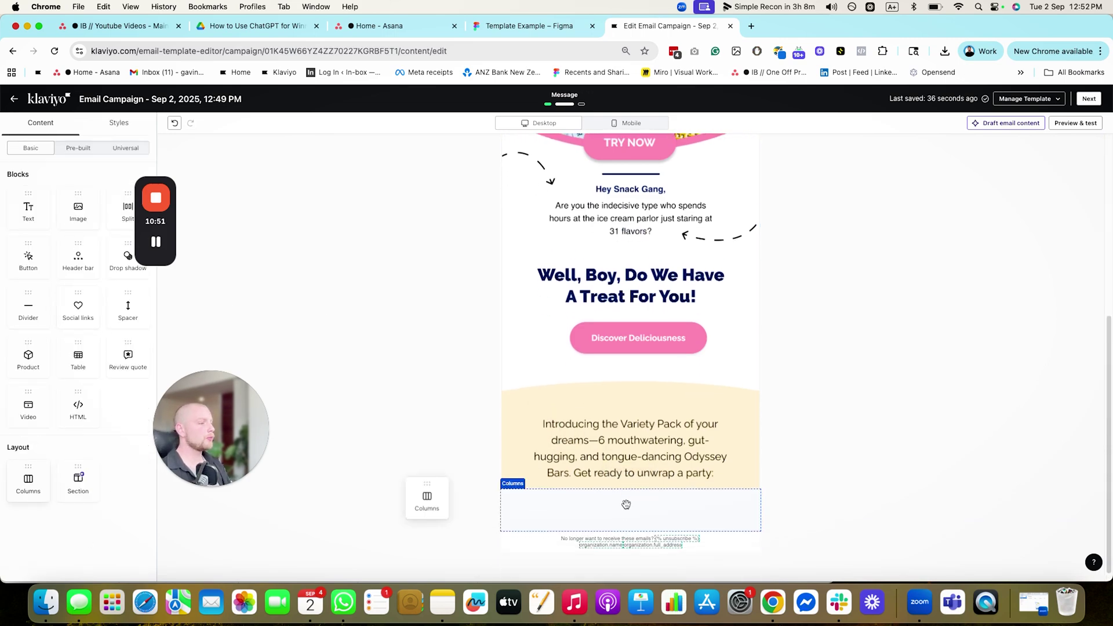
drag(35, 480, 577, 540)
click(526, 302)
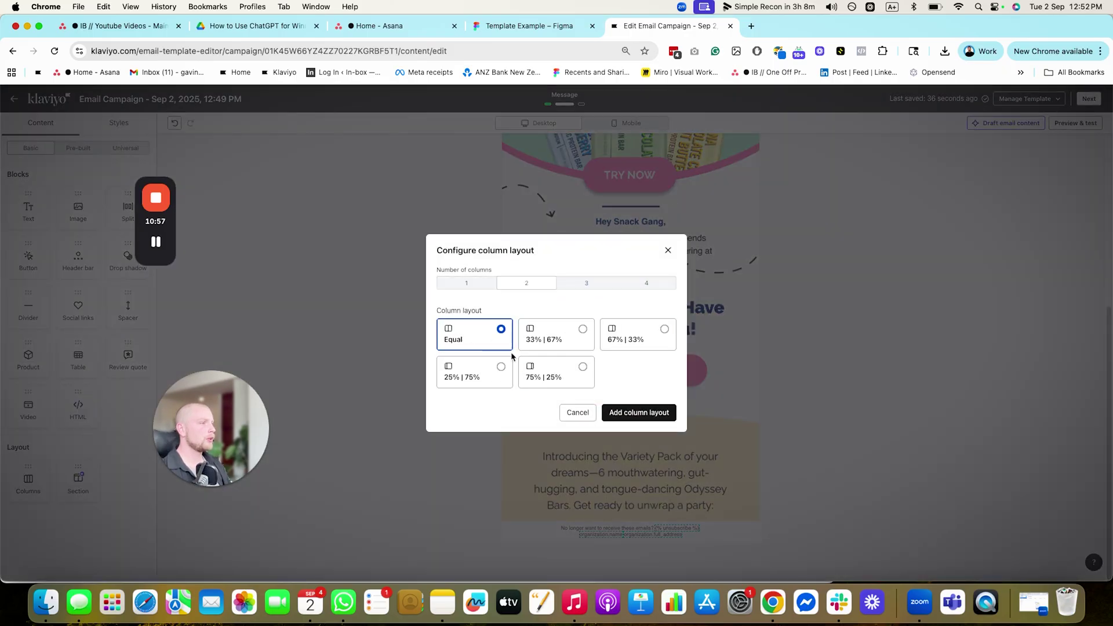
click(638, 412)
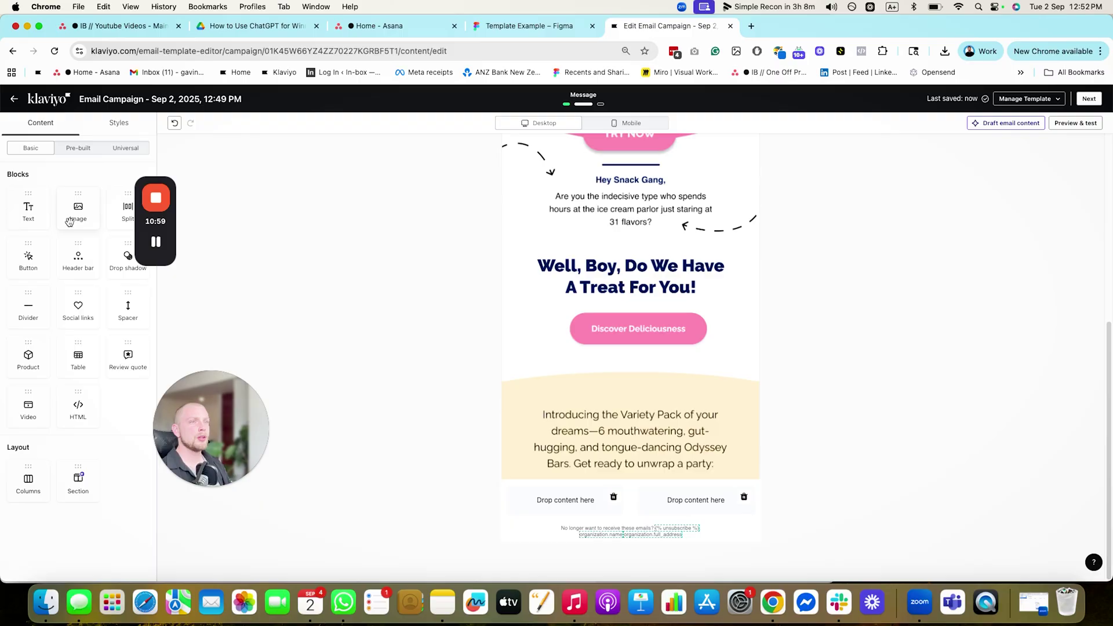
Place an image block in the left column using the uploaded 'Group 305 (1)' image
drag(62, 201, 545, 504)
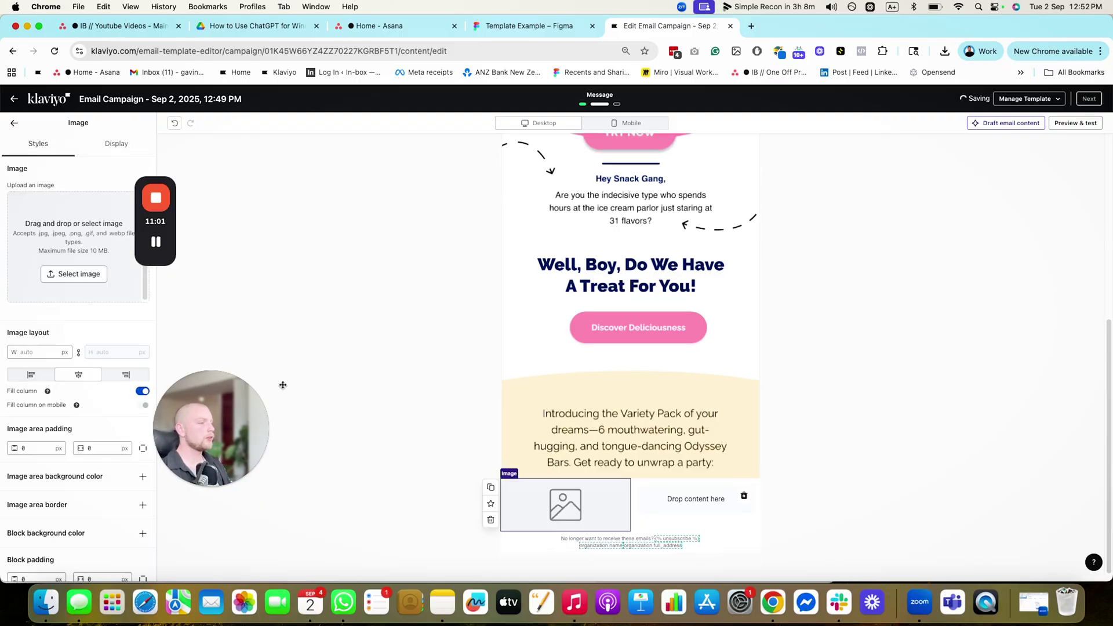
click(74, 272)
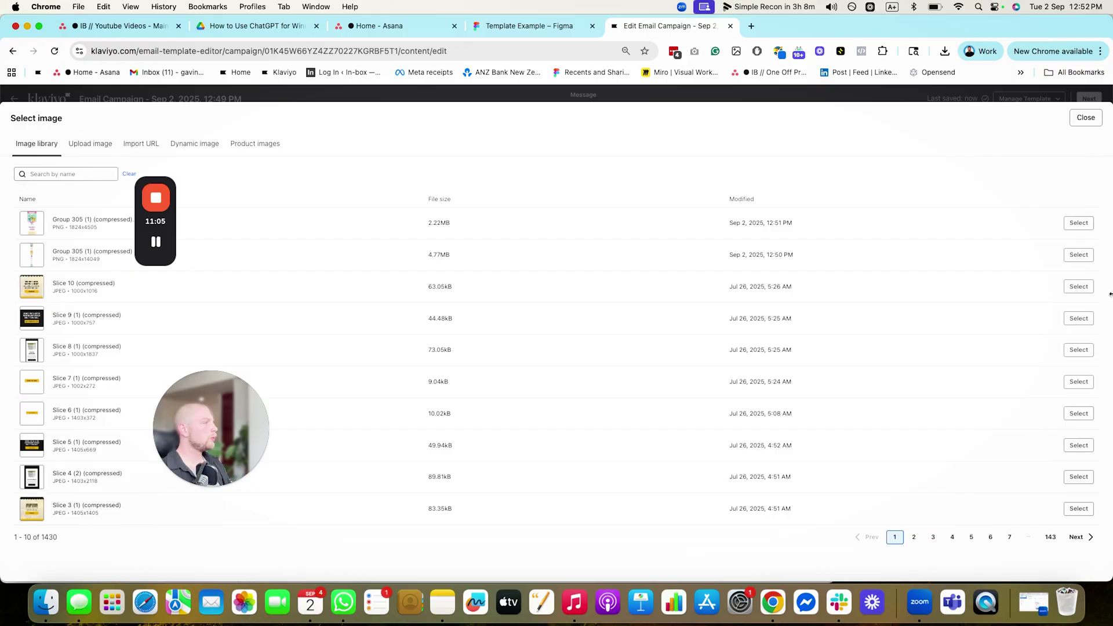
click(1077, 224)
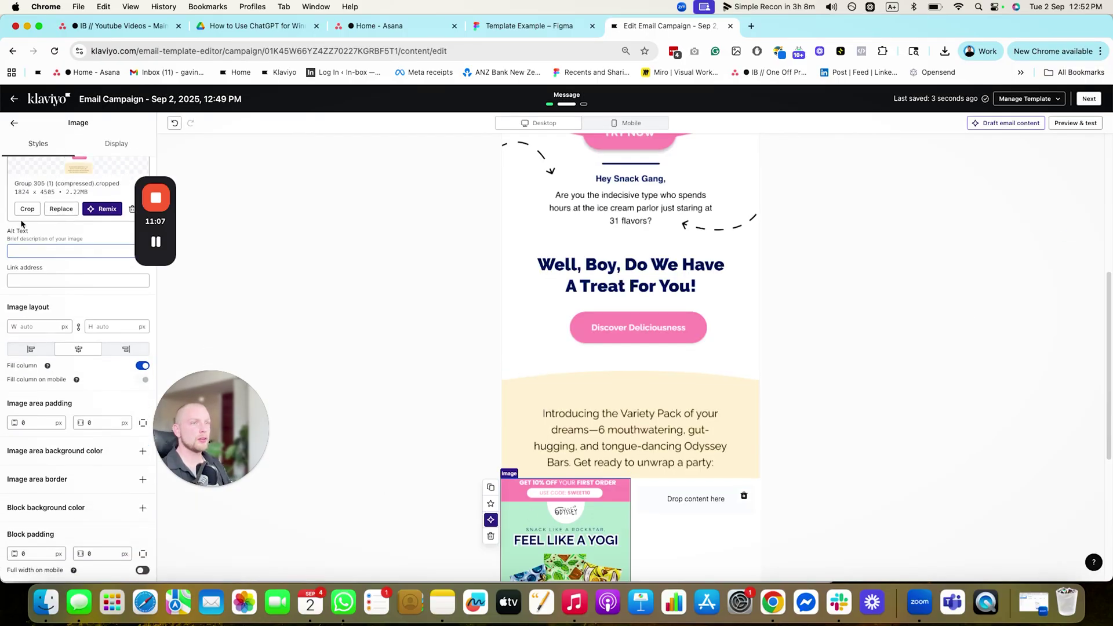
Save the left-column image's crop and start replacing it with a different picture
click(25, 210)
scroll(145, 348, down, 5)
scroll(145, 348, up, 5)
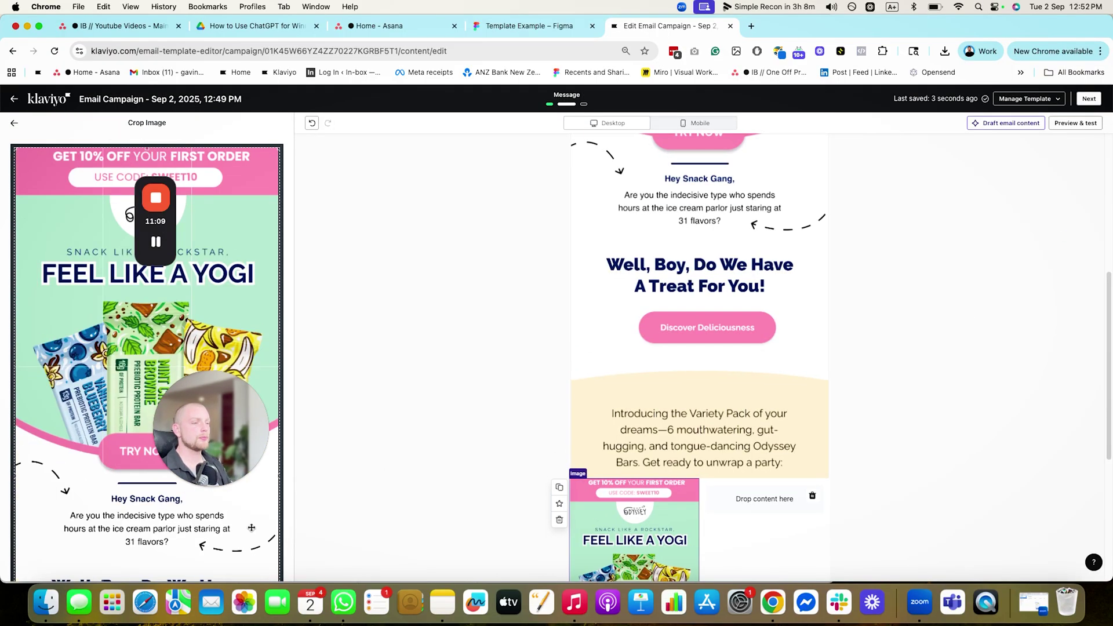
scroll(145, 348, down, 5)
click(267, 561)
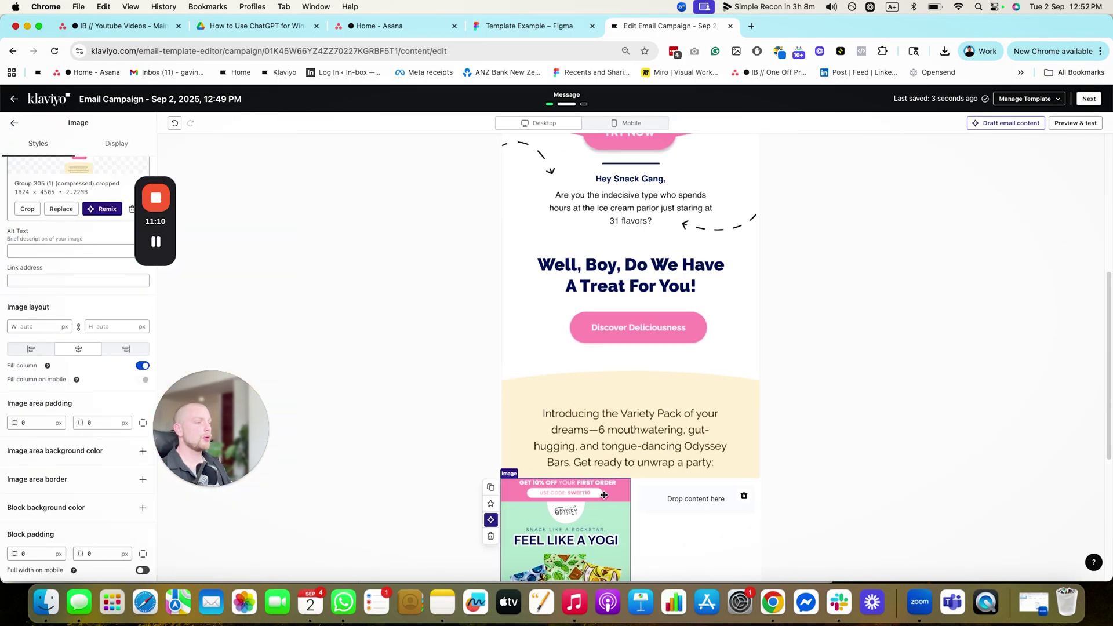
click(61, 209)
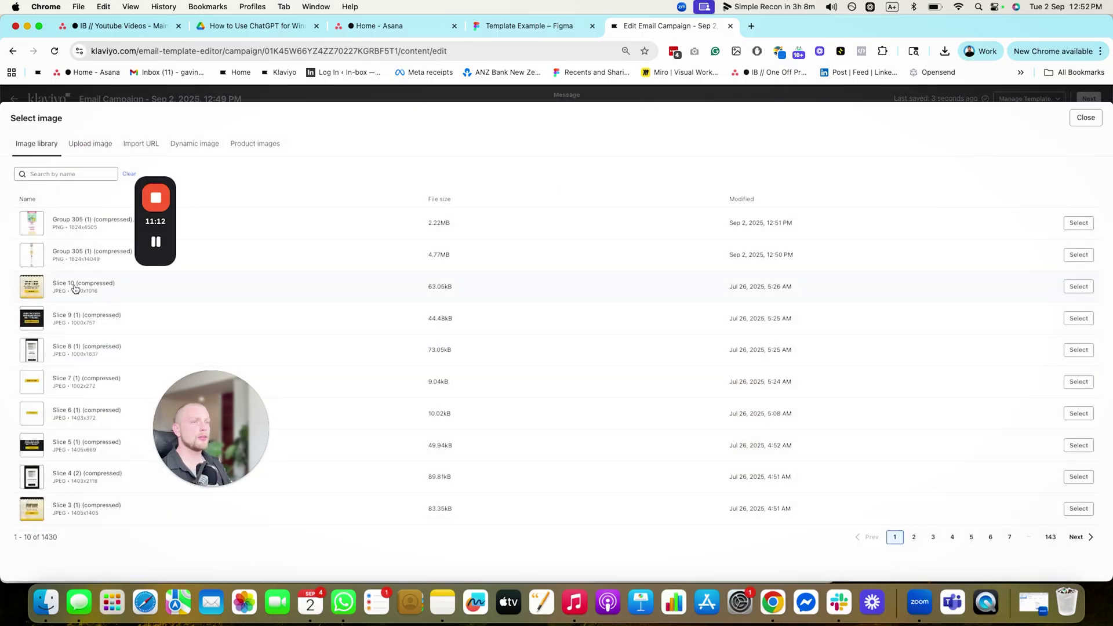
Swap in the 4.77MB Group 305 image and start a crop around the product grid
click(1076, 259)
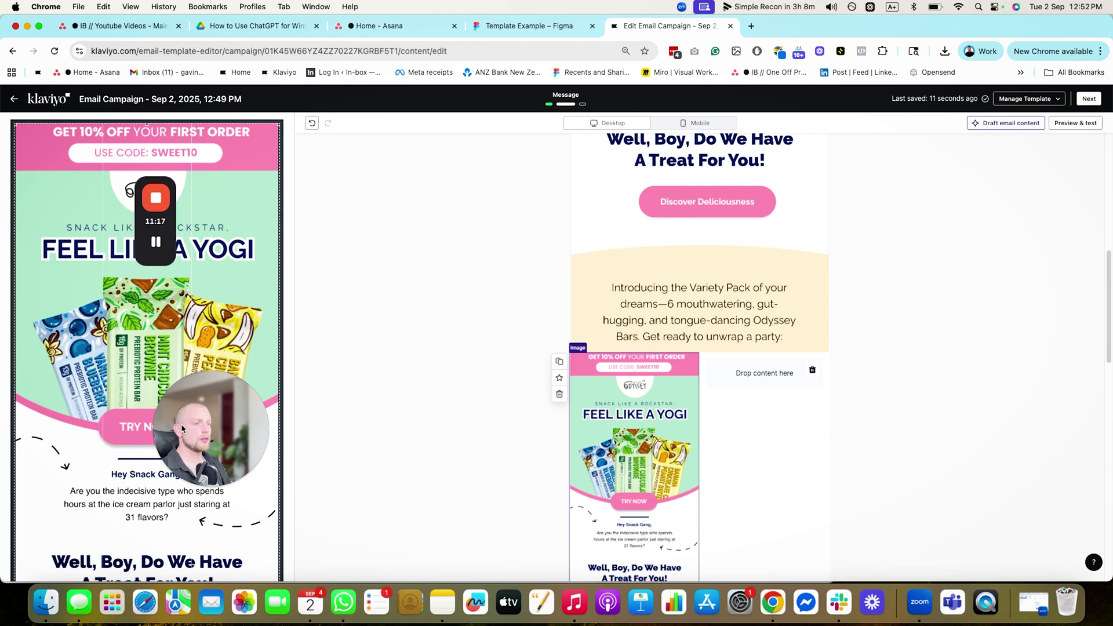
scroll(129, 271, down, 10)
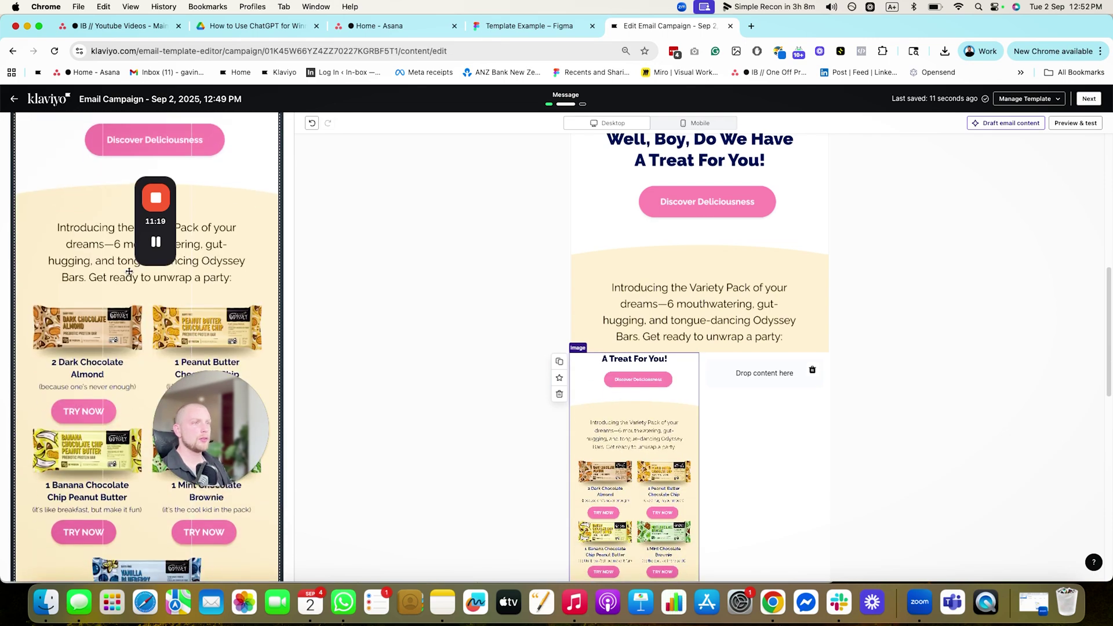
drag(129, 272, 153, 498)
scroll(221, 539, down, 5)
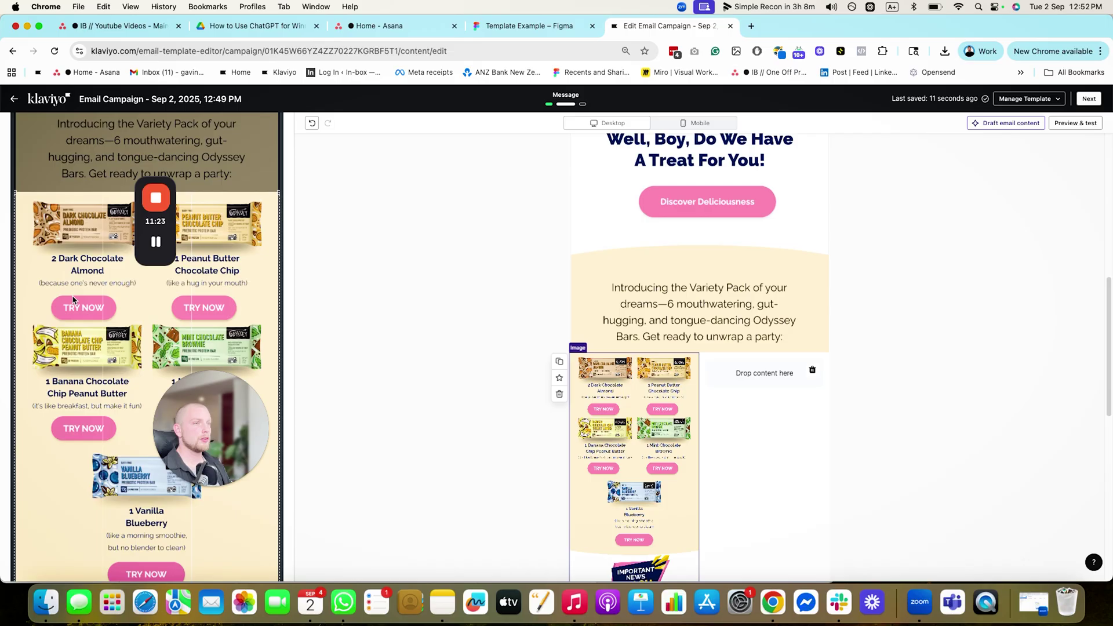
scroll(142, 440, down, 15)
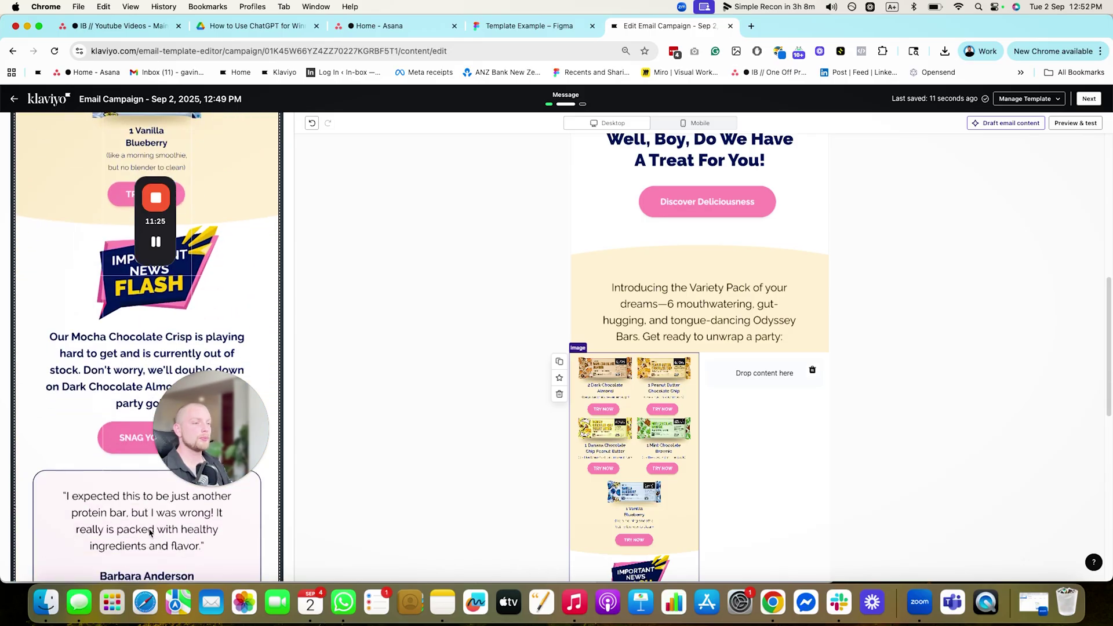
scroll(146, 476, down, 5)
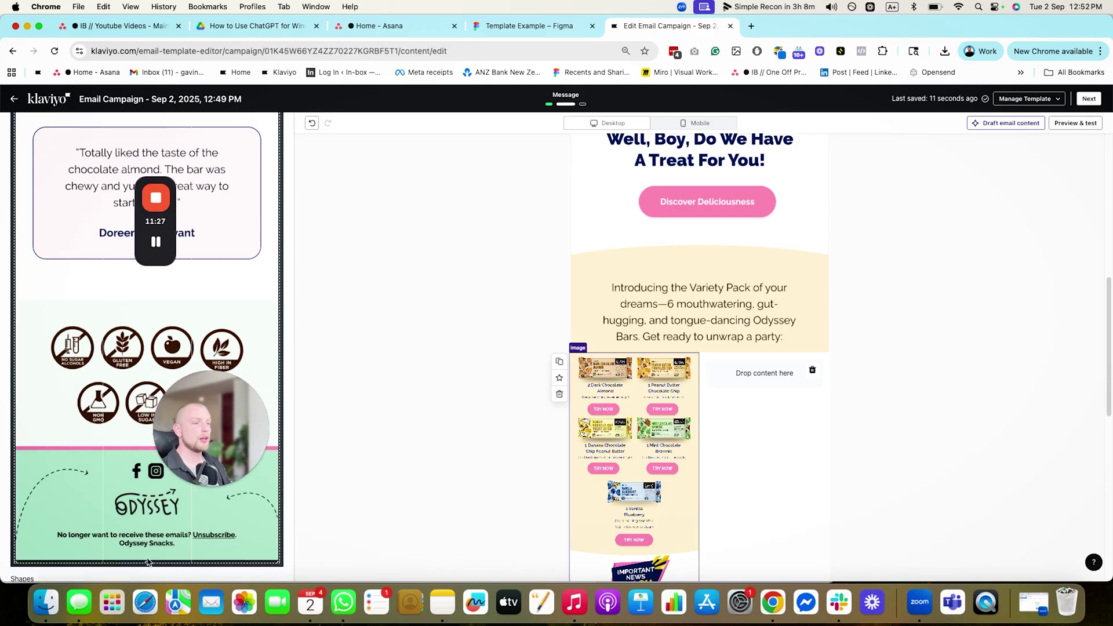
drag(146, 562, 147, 116)
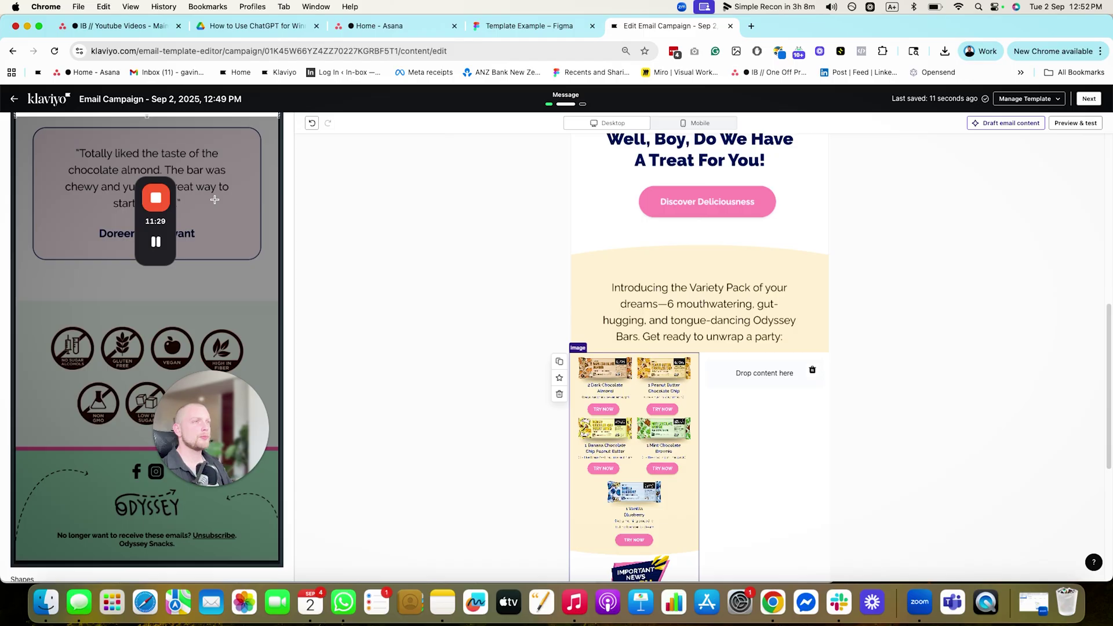
scroll(178, 413, up, 4)
Tighten and save the crop to the Dark Chocolate Almond bar with its TRY NOW button
mouse_move(147, 332)
mouse_down()
mouse_move(148, 168)
mouse_move(149, 492)
mouse_up()
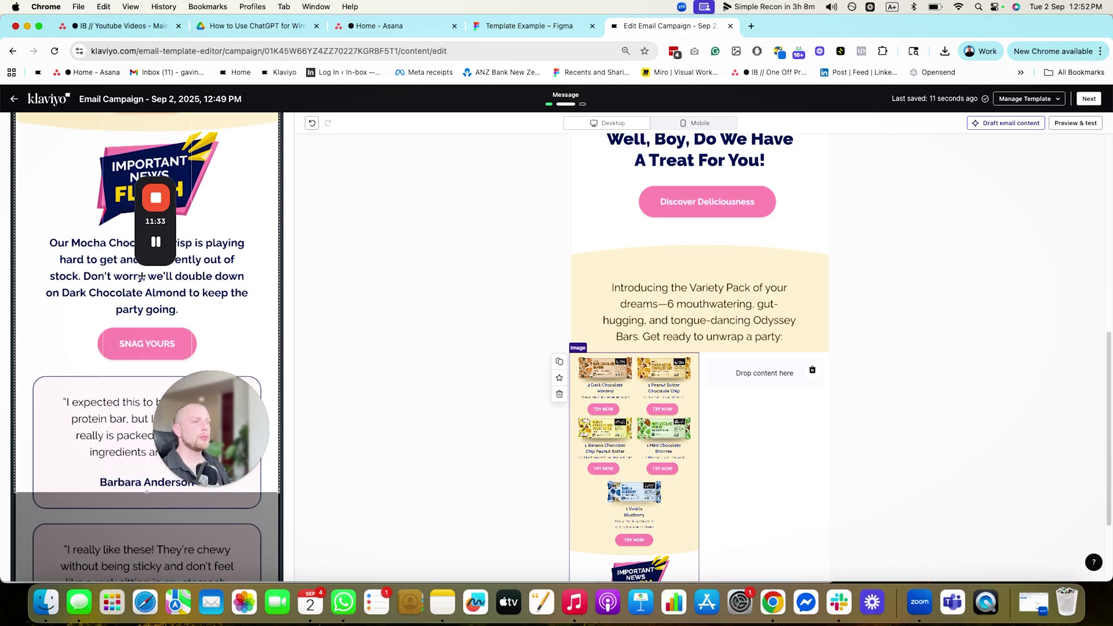
drag(141, 277, 142, 116)
scroll(129, 493, up, 9)
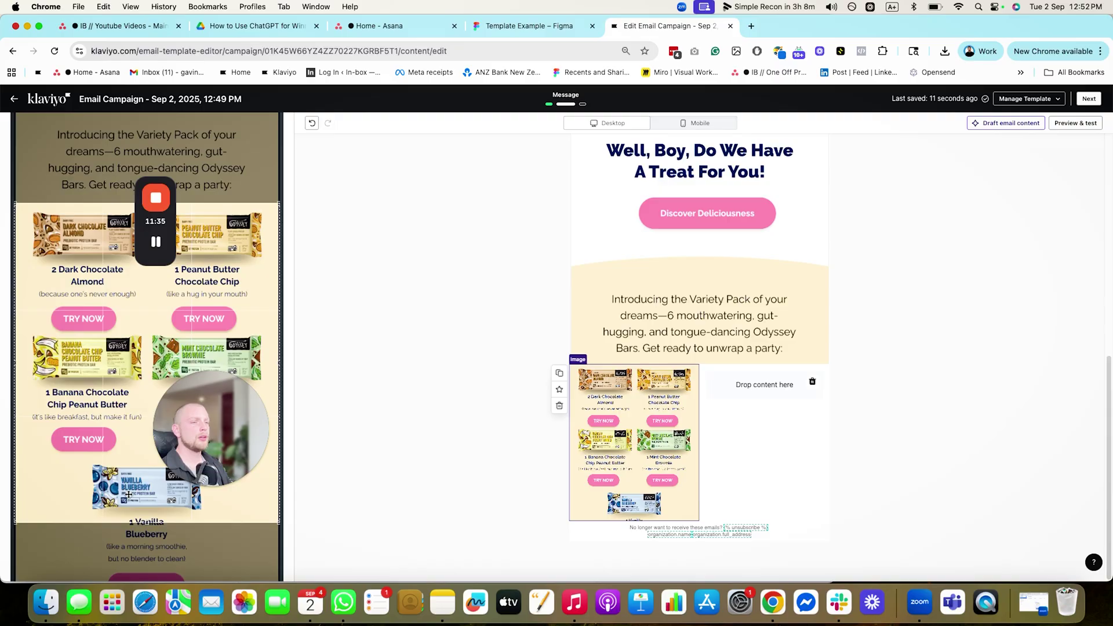
drag(148, 522, 170, 335)
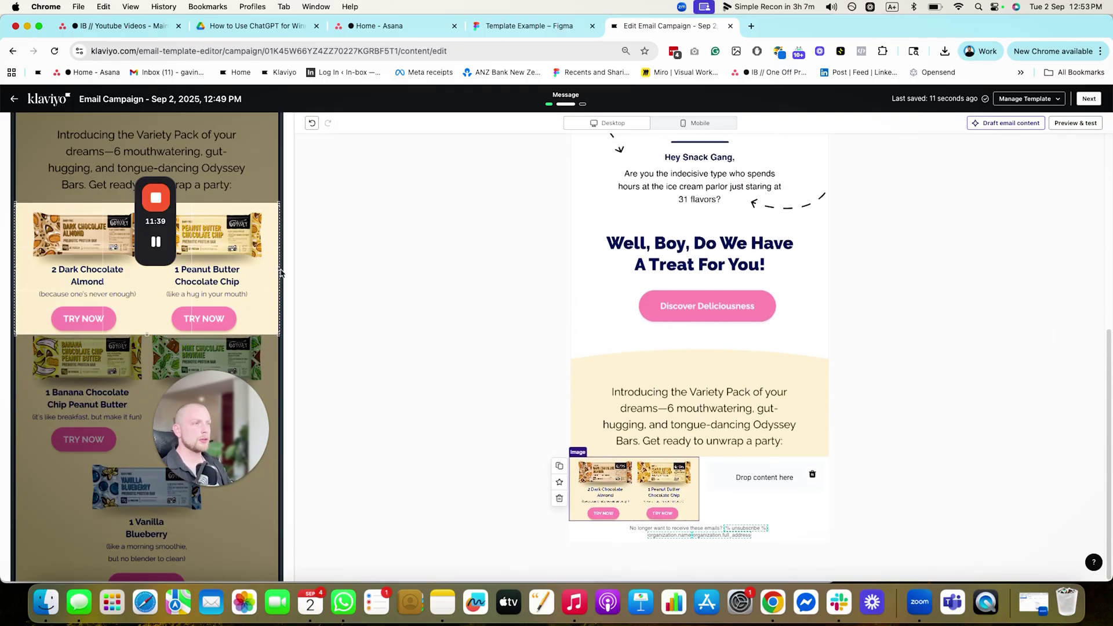
drag(278, 268, 144, 278)
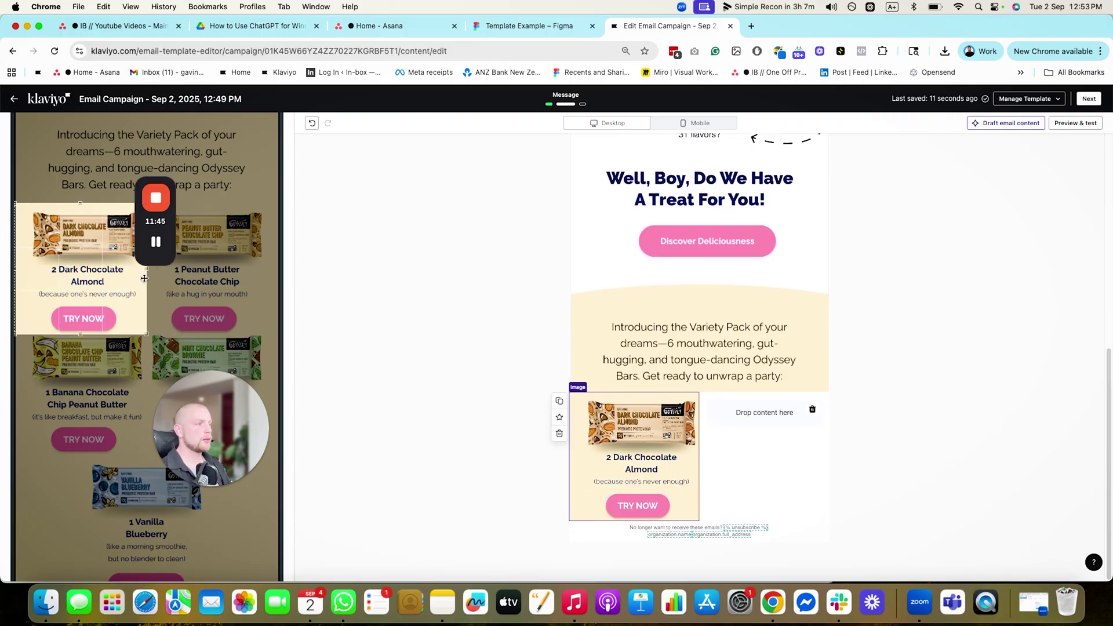
scroll(142, 401, down, 15)
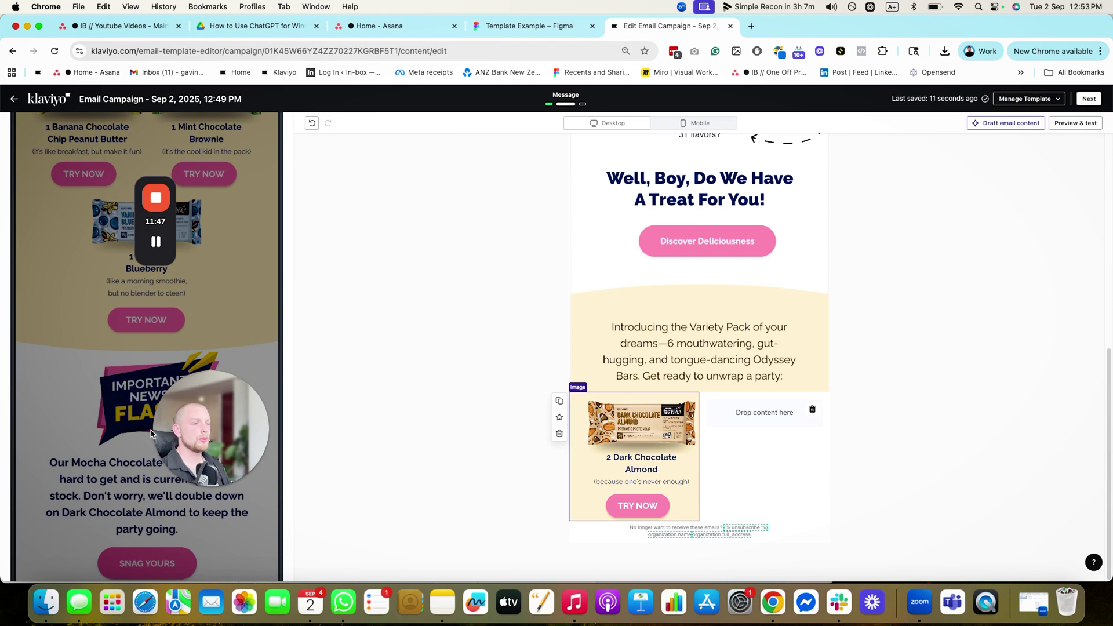
scroll(220, 541, down, 2)
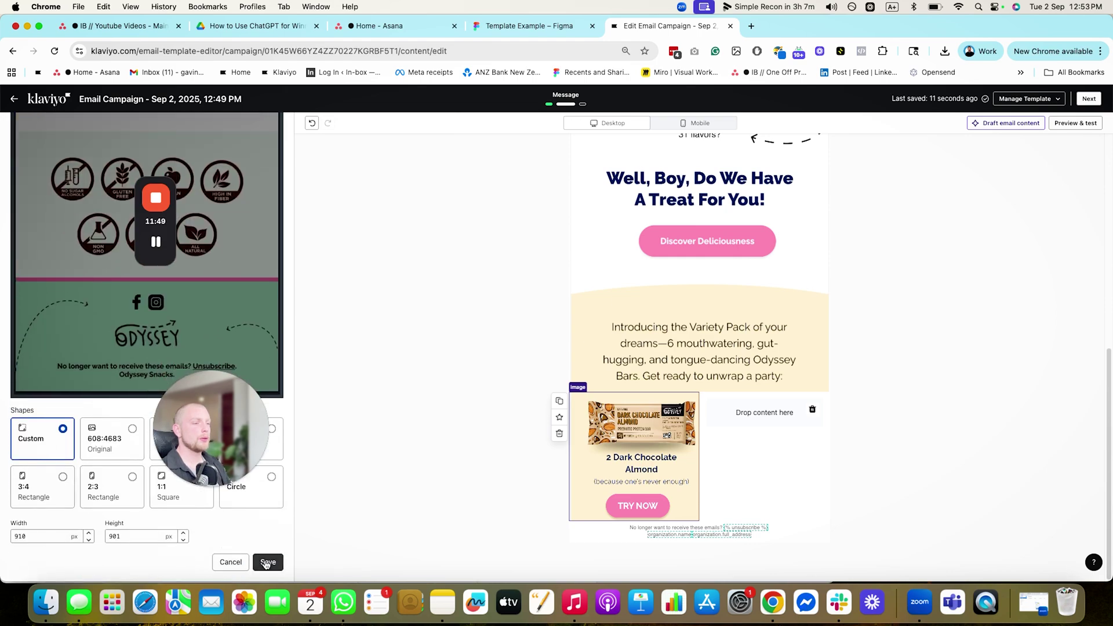
click(266, 563)
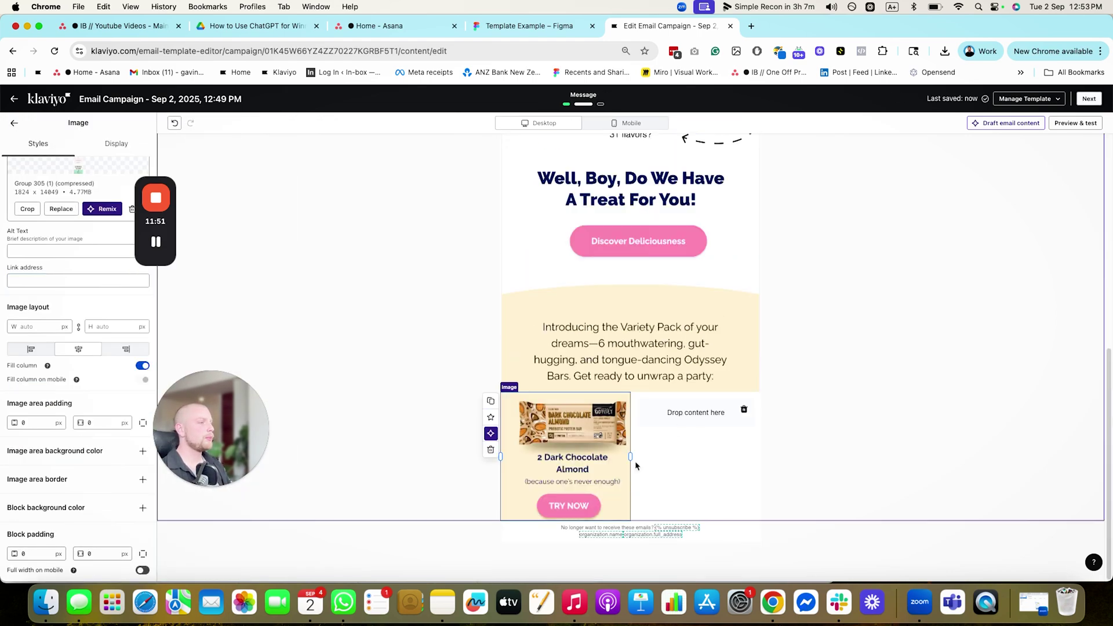
Add an image block to the empty right column using the 4.77MB Group 305 image
click(717, 415)
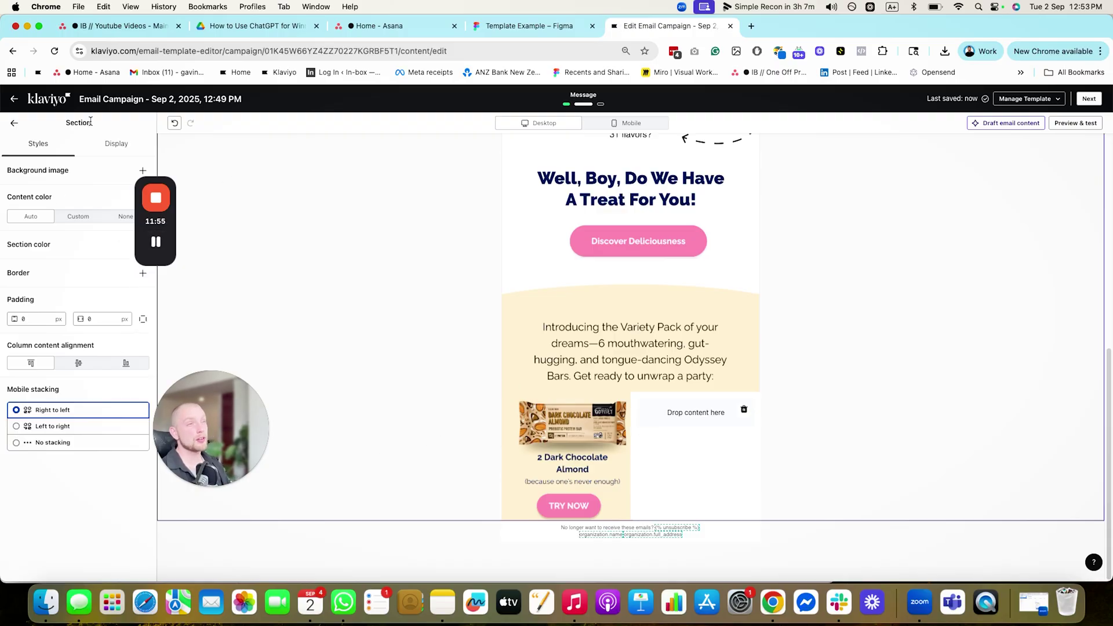
click(12, 125)
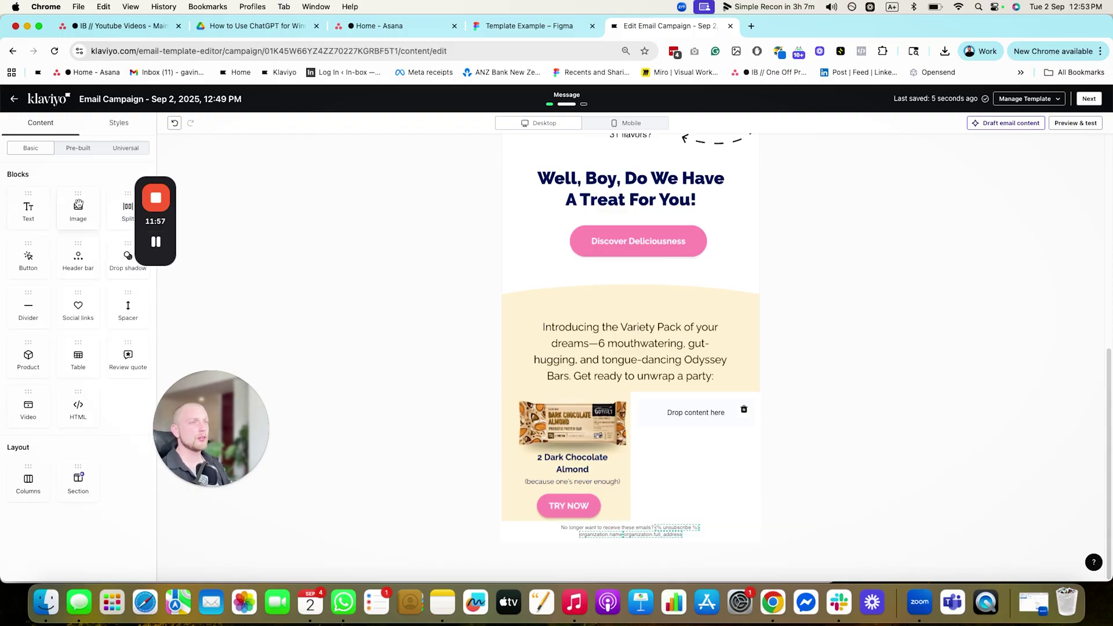
drag(78, 204, 698, 411)
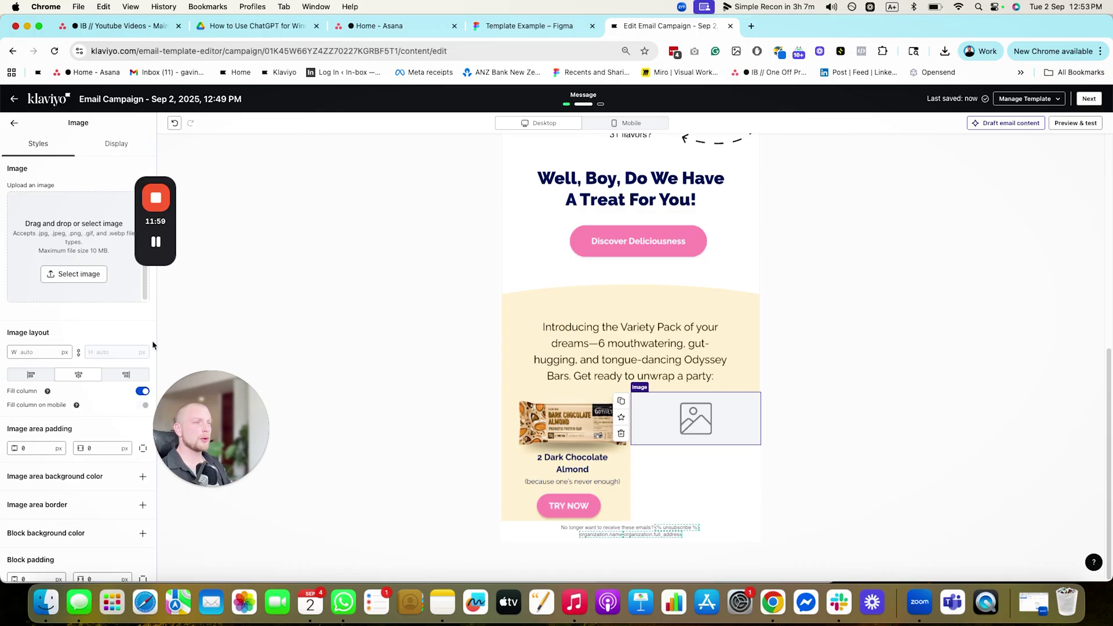
click(74, 273)
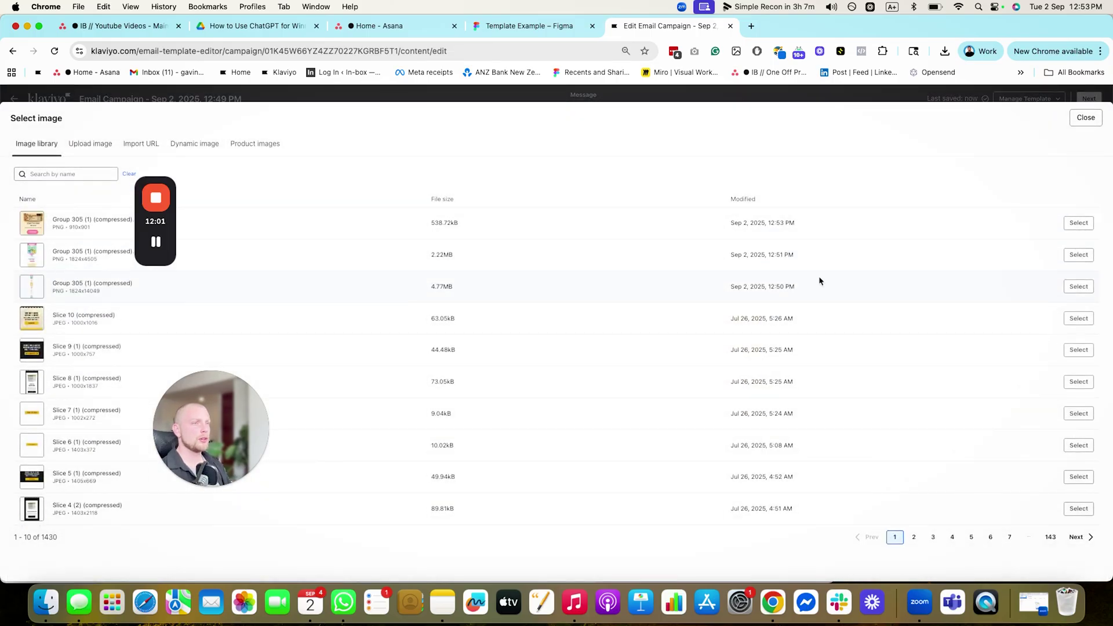
click(1078, 286)
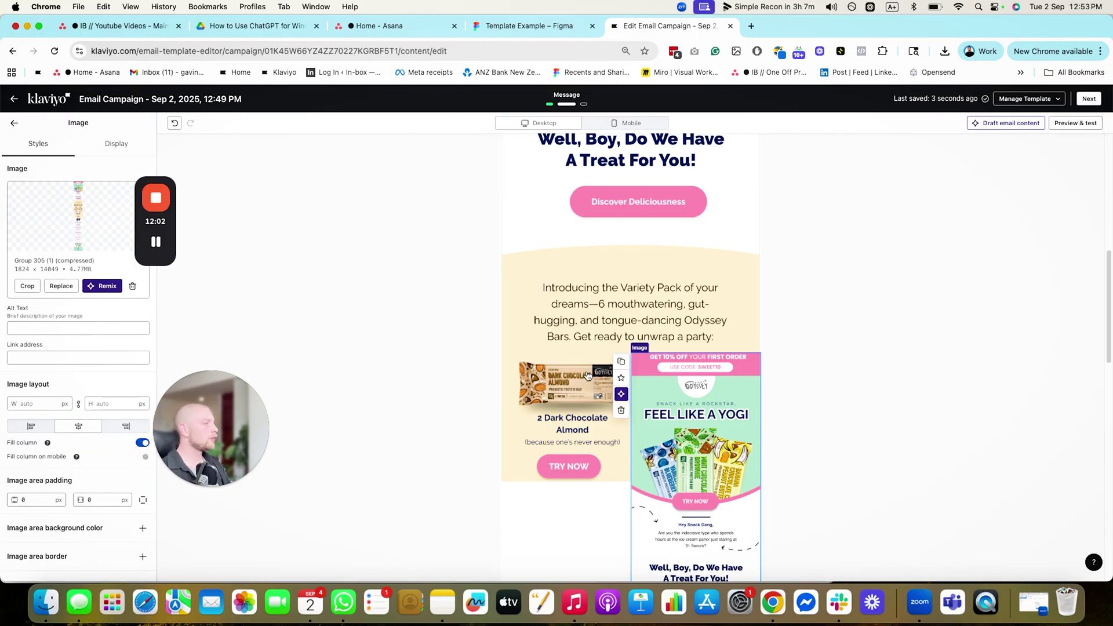
Crop the right-column image to the Peanut Butter Chocolate Chip bar and its TRY NOW, then save
click(28, 285)
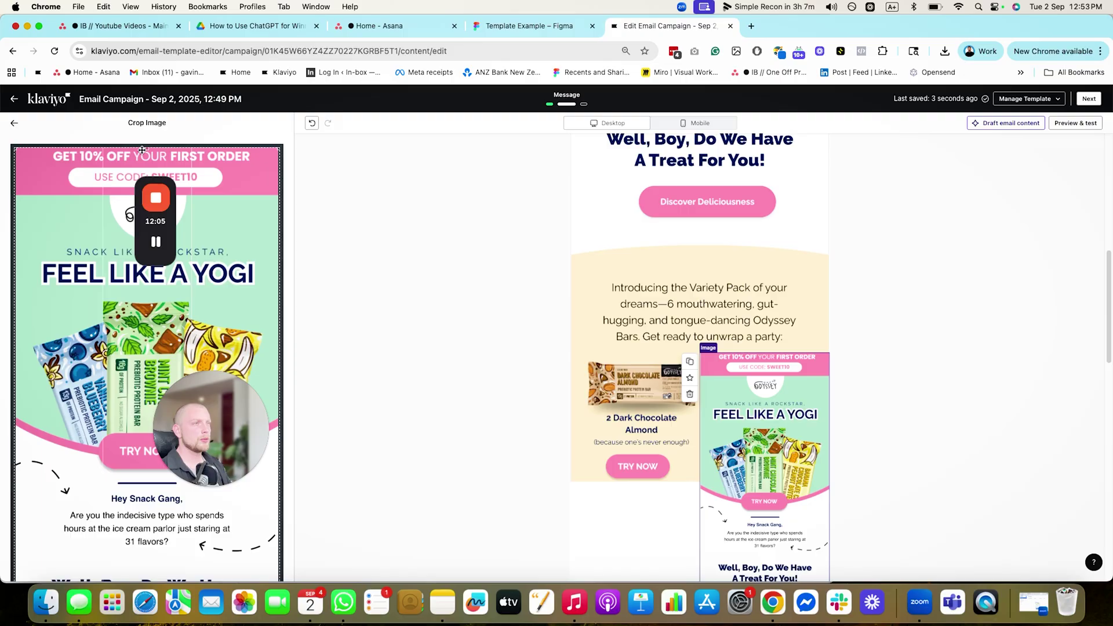
drag(146, 148, 148, 484)
scroll(148, 484, down, 20)
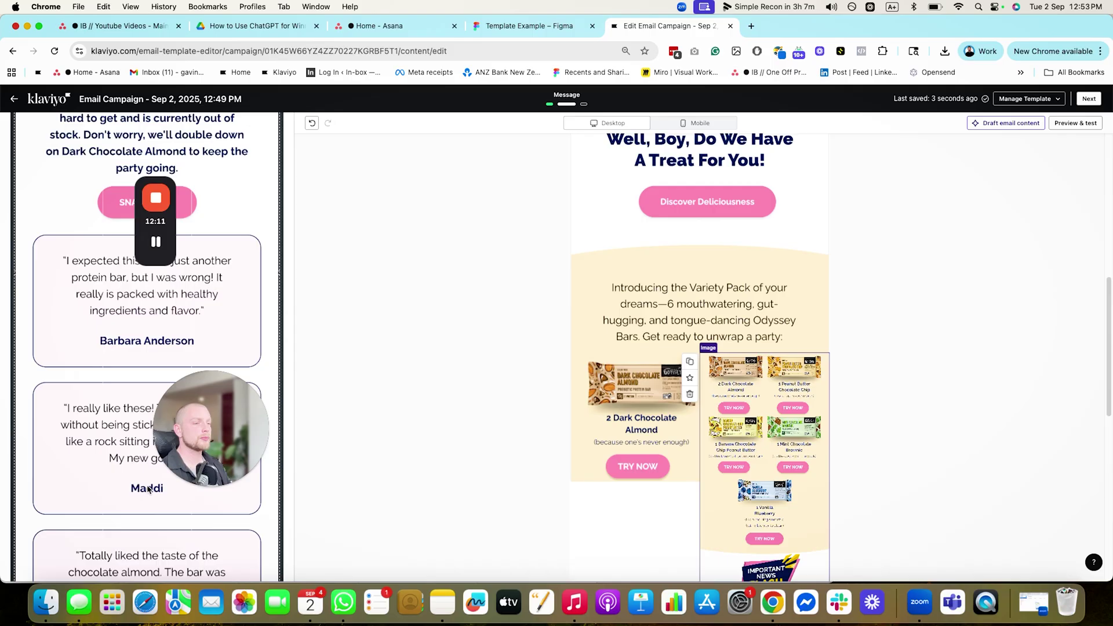
scroll(153, 505, down, 3)
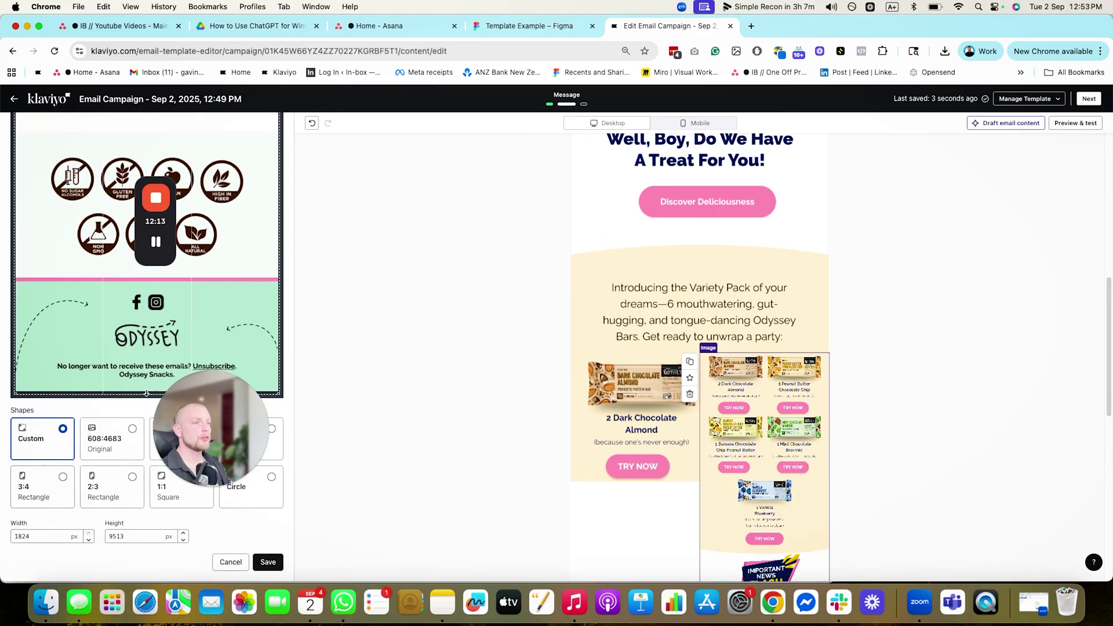
drag(146, 393, 128, 544)
drag(151, 307, 177, 397)
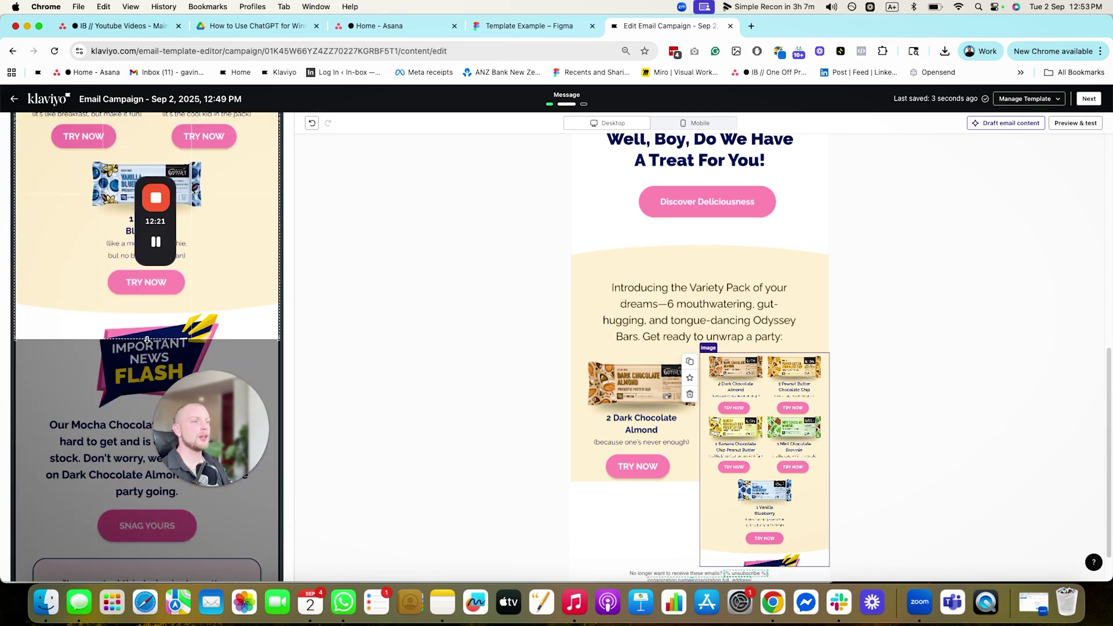
drag(147, 339, 158, 366)
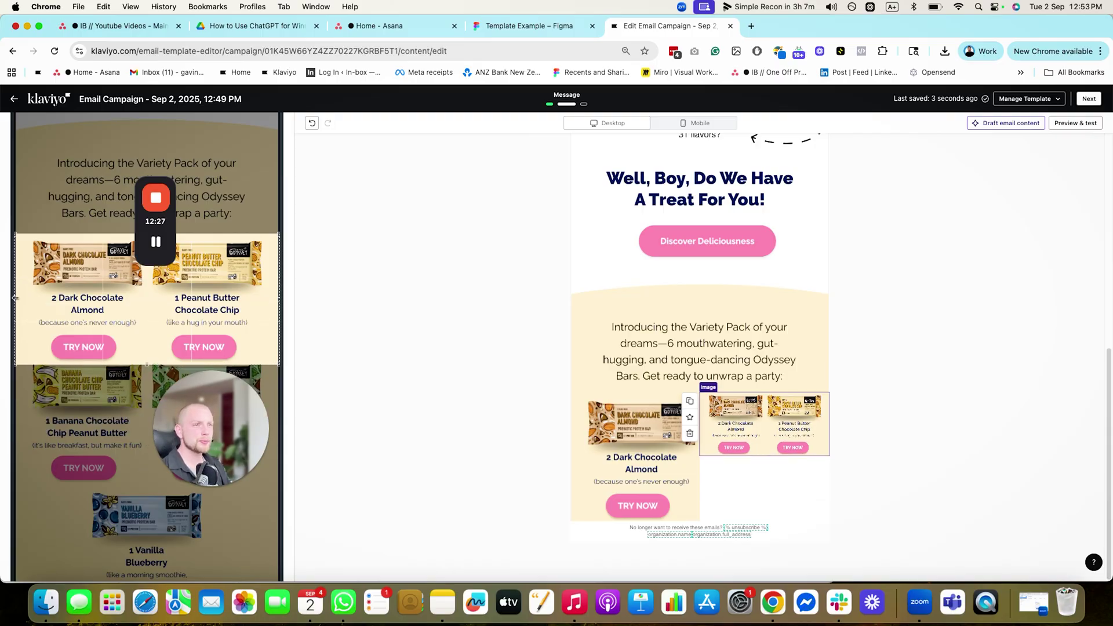
drag(25, 298, 149, 302)
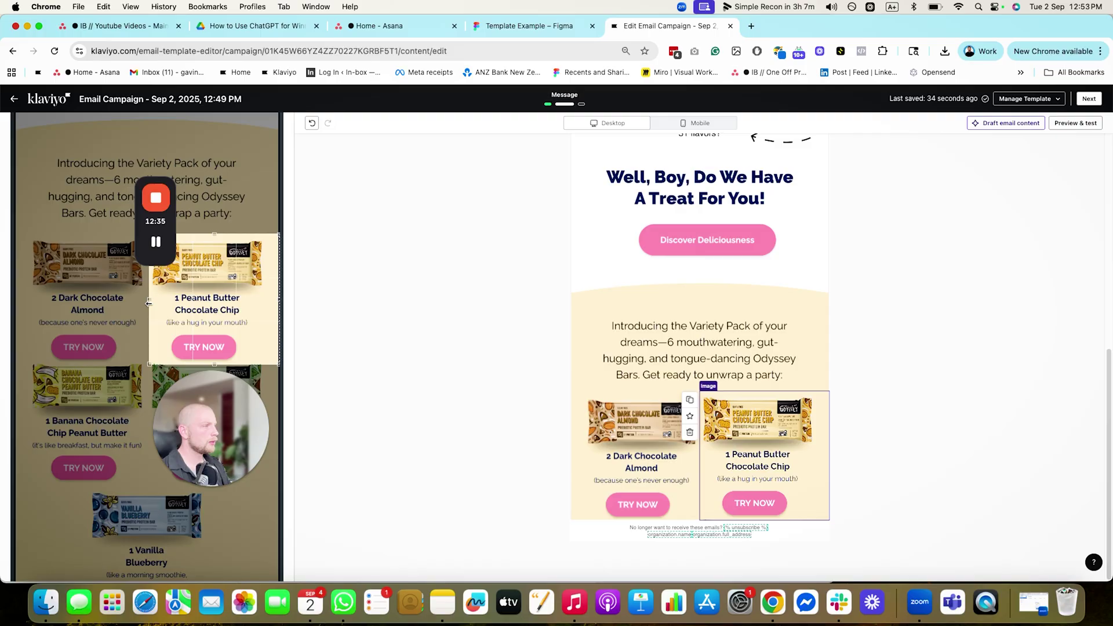
scroll(141, 403, down, 5)
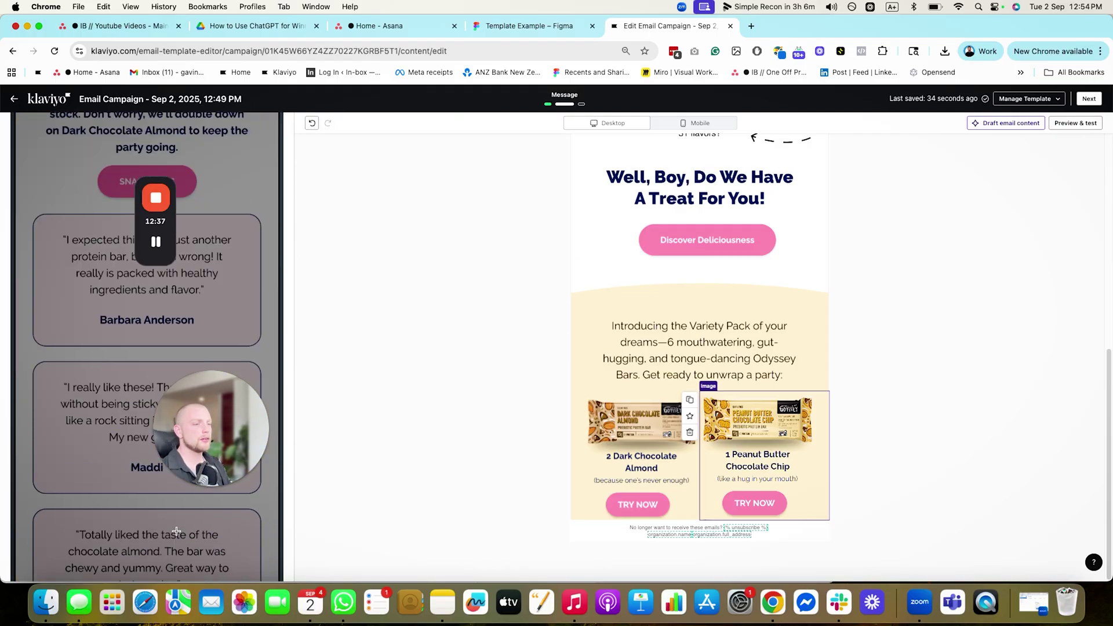
scroll(176, 531, down, 10)
click(268, 562)
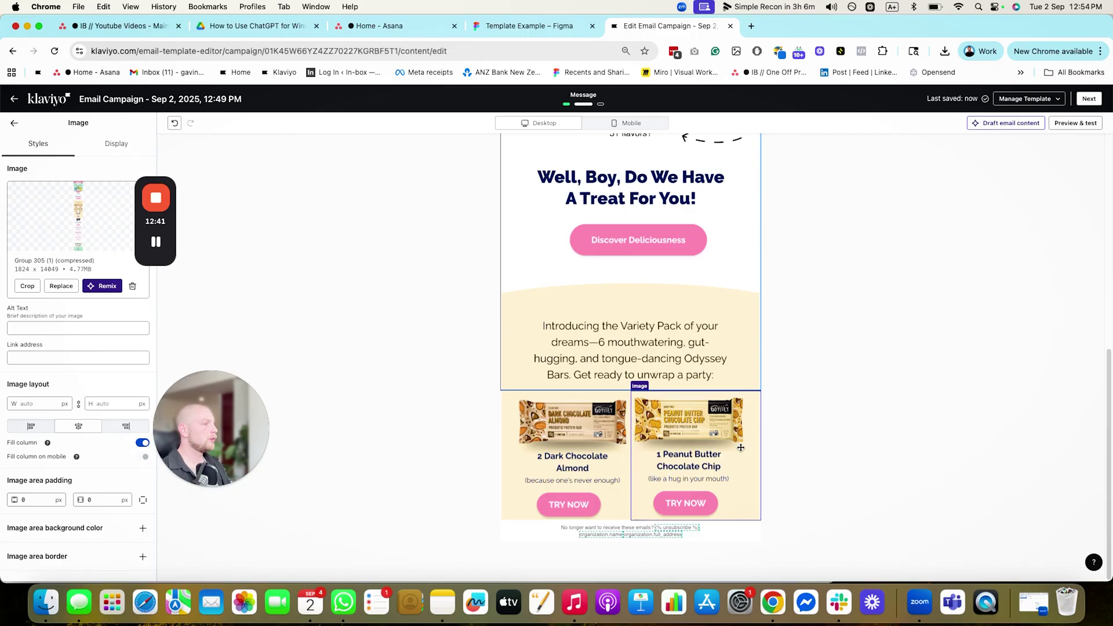
Nudge the Peanut Butter image's crop edges to a 900 × 895 frame and save it
click(649, 482)
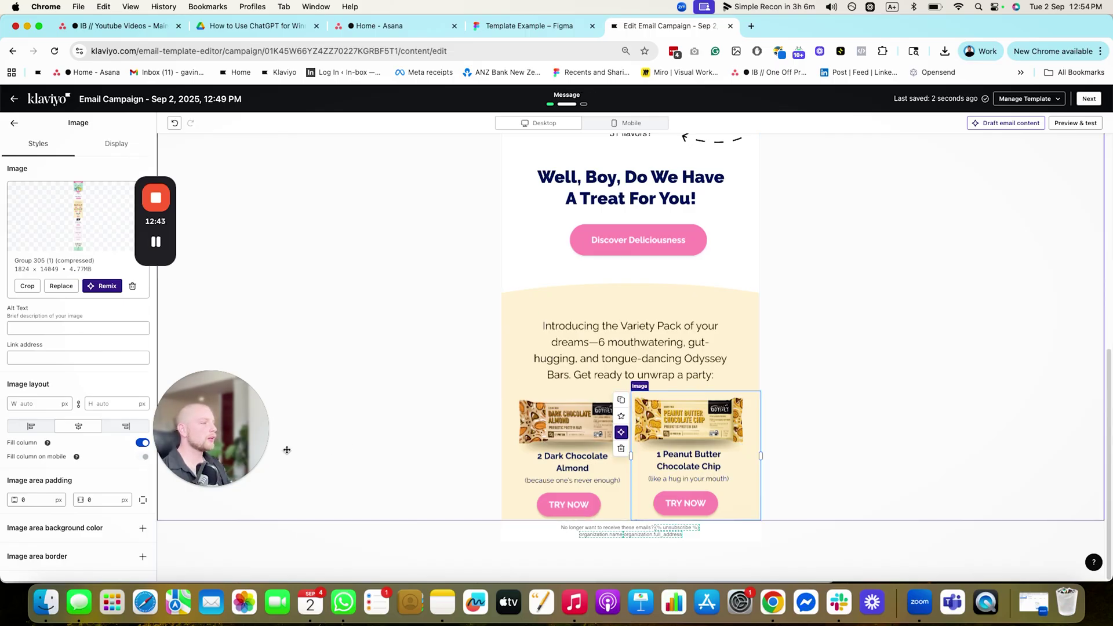
click(28, 286)
scroll(157, 510, down, 10)
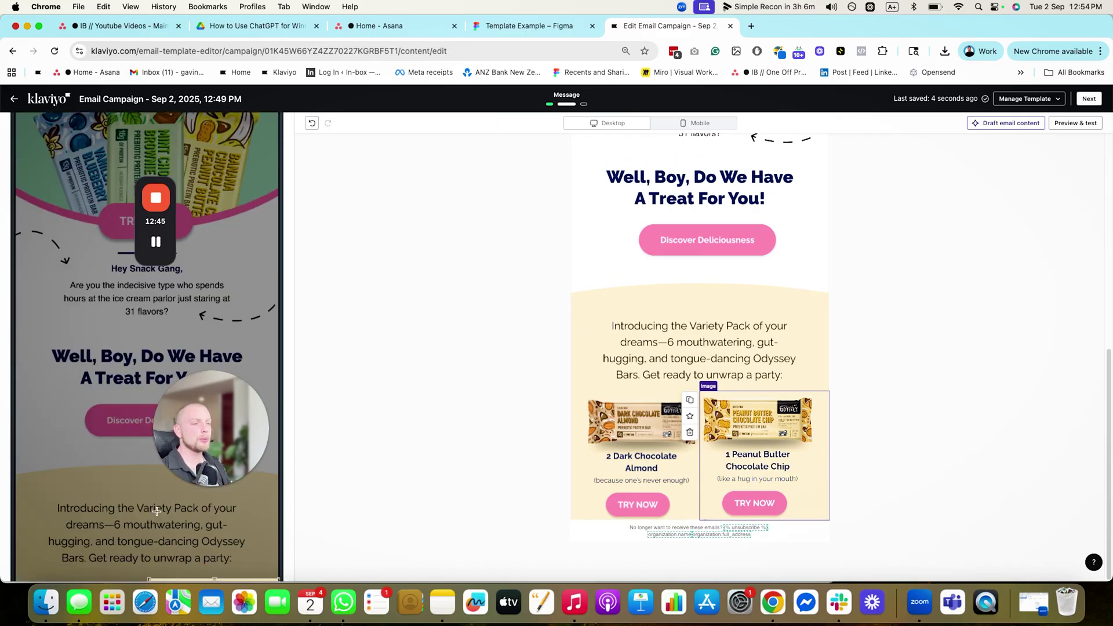
scroll(157, 510, down, 1)
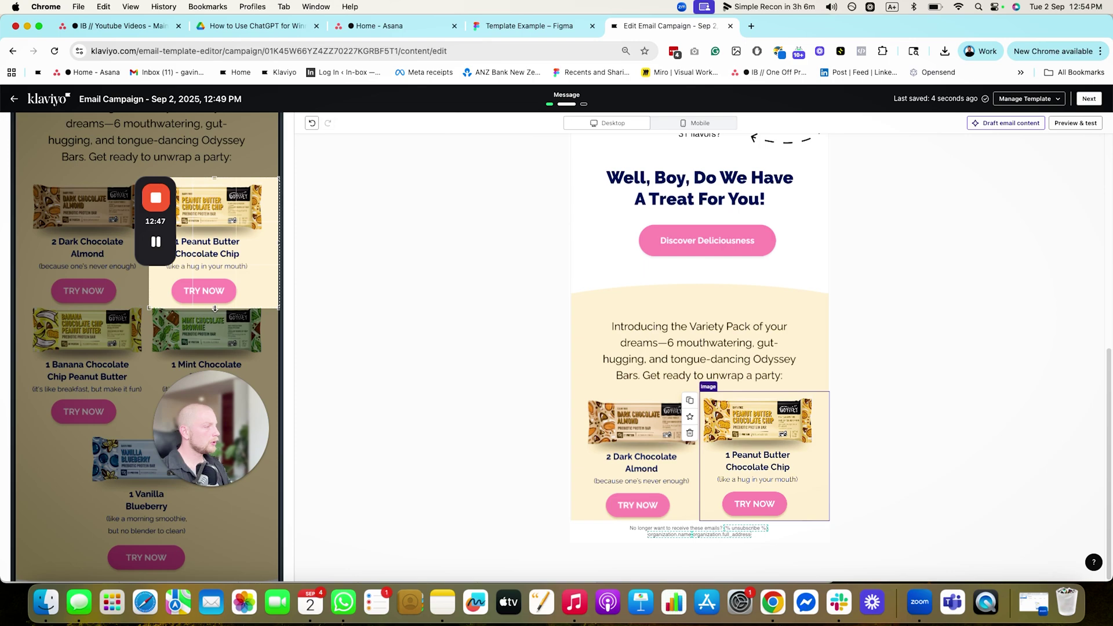
drag(215, 308, 215, 308)
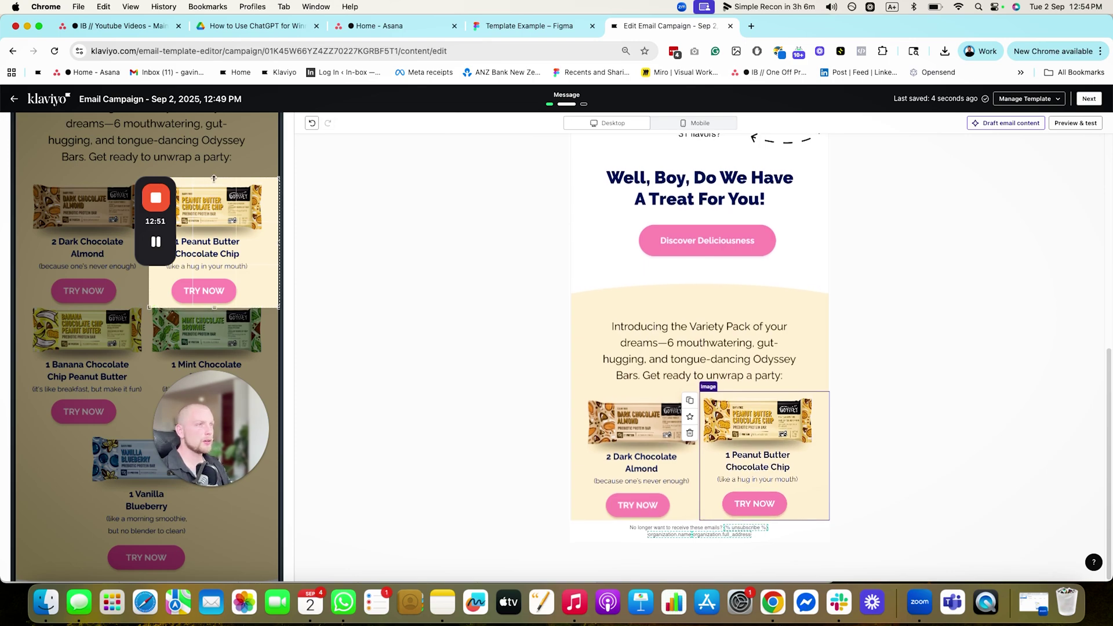
drag(214, 179, 215, 176)
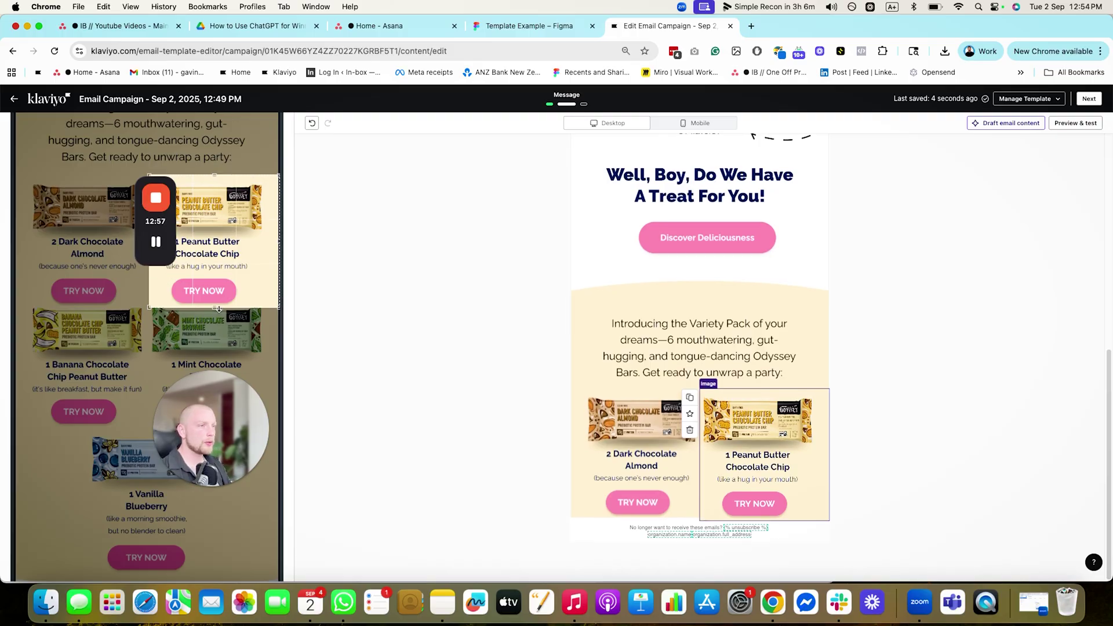
drag(216, 309, 216, 306)
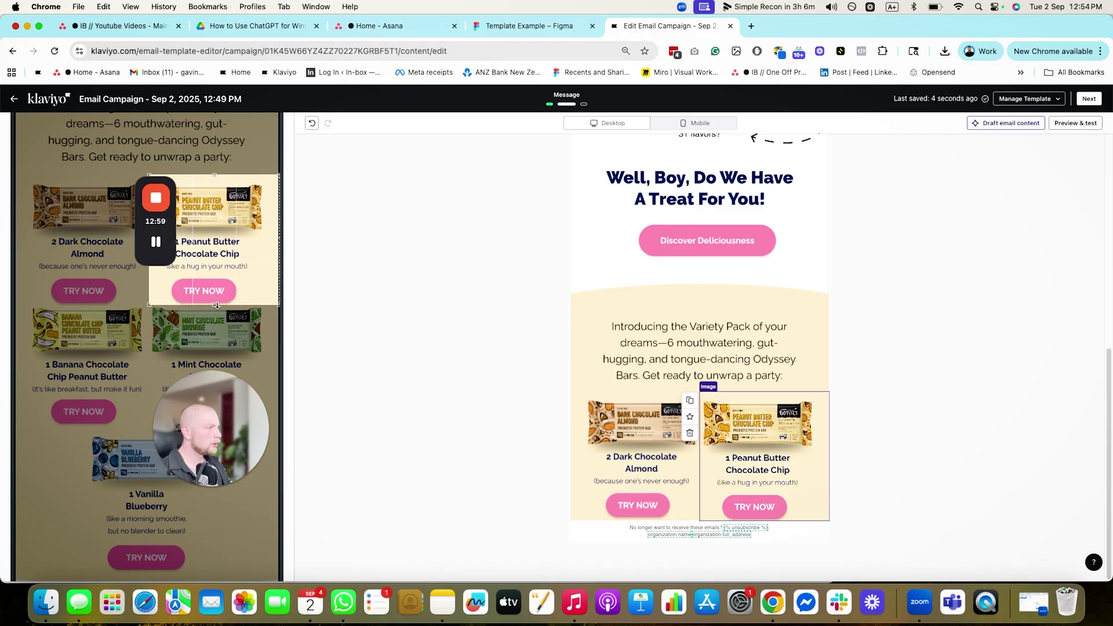
scroll(25, 265, down, 15)
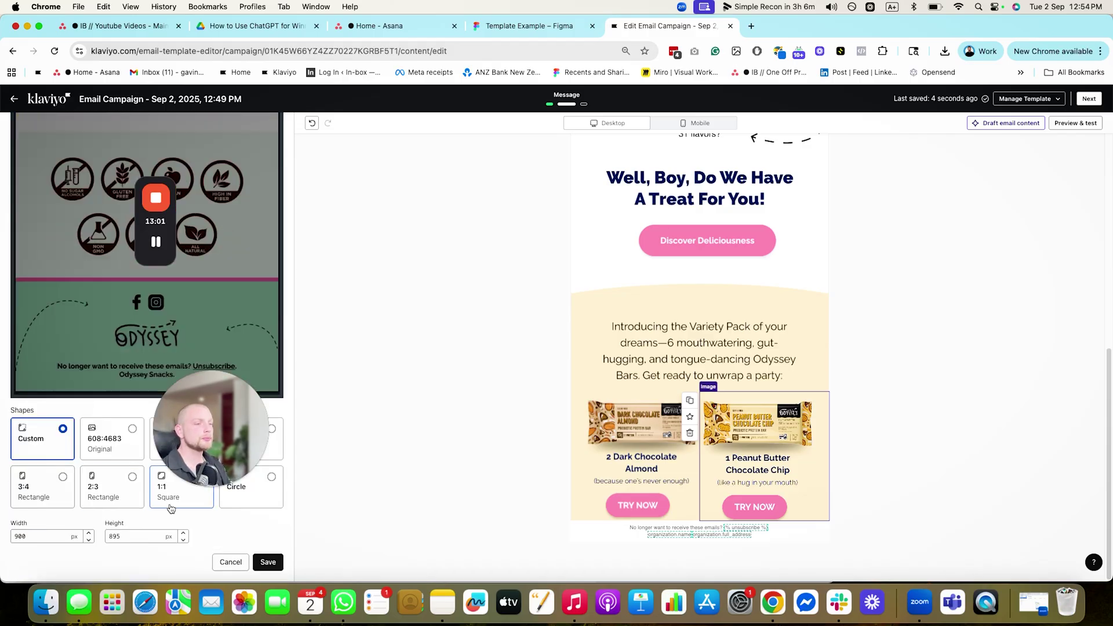
click(269, 563)
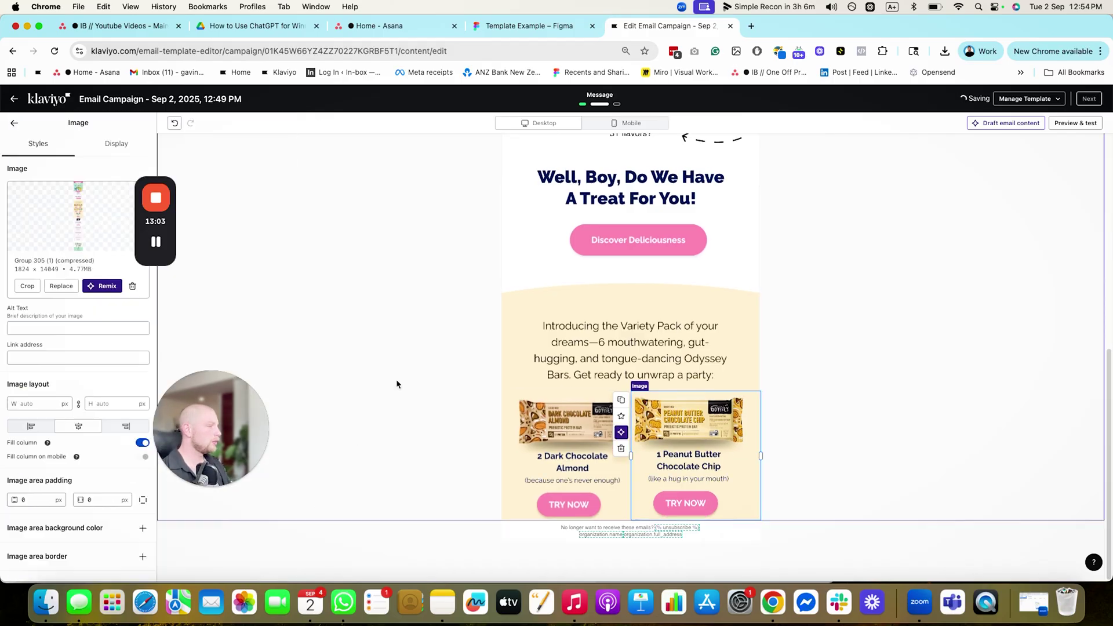
click(606, 458)
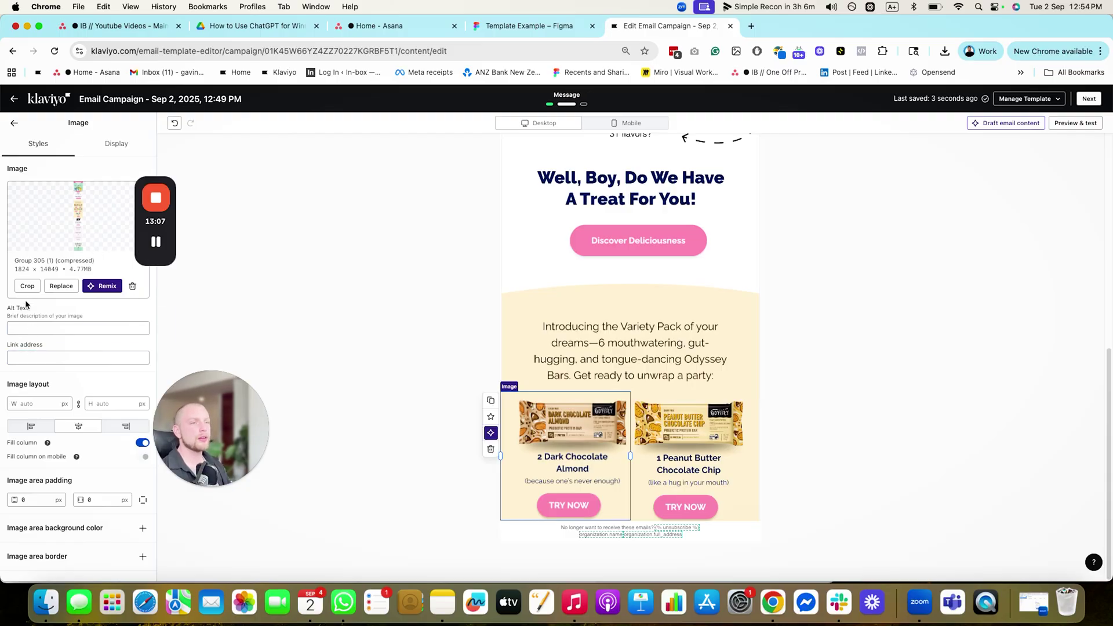
Give the Dark Chocolate Almond image alt text '2 dark chocolate almond', then preview at mobile width
click(40, 324)
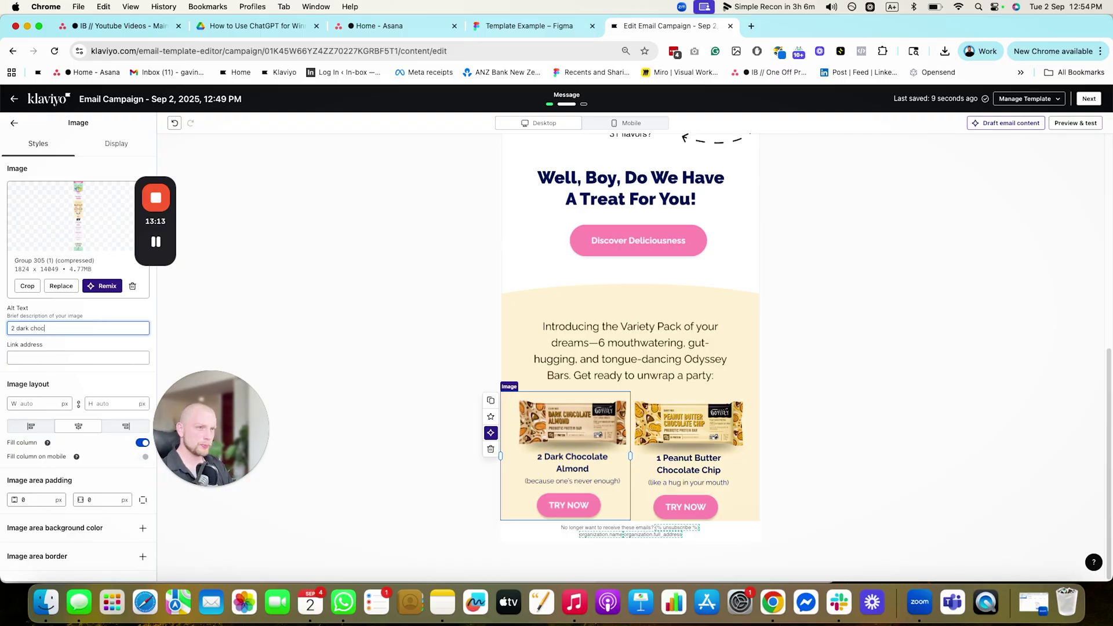
text(2 dark chocolate almo)
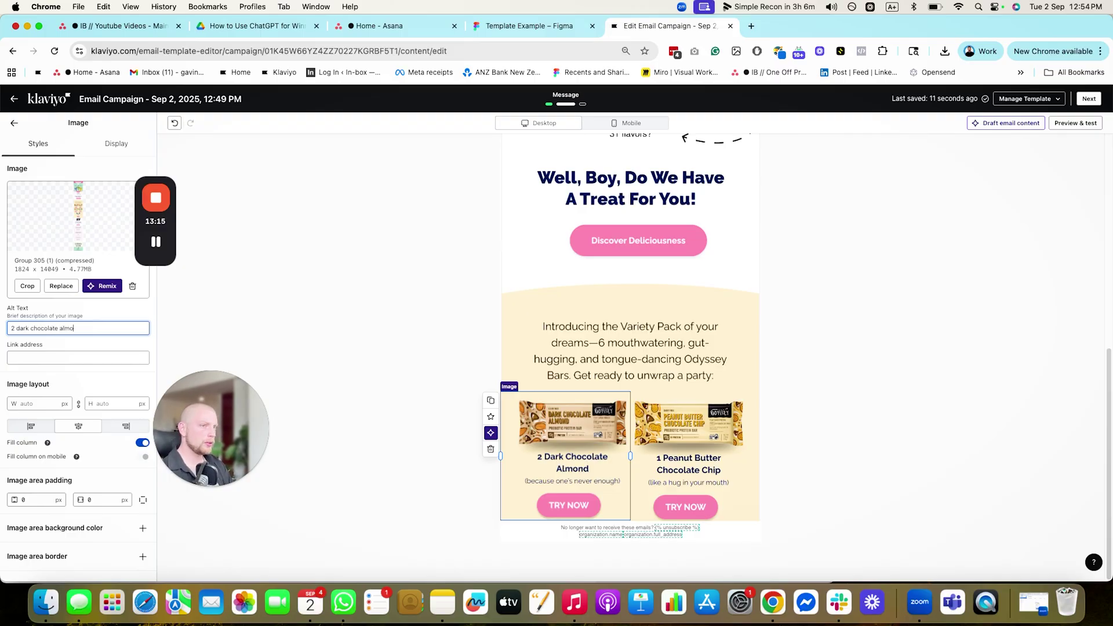
text(nd)
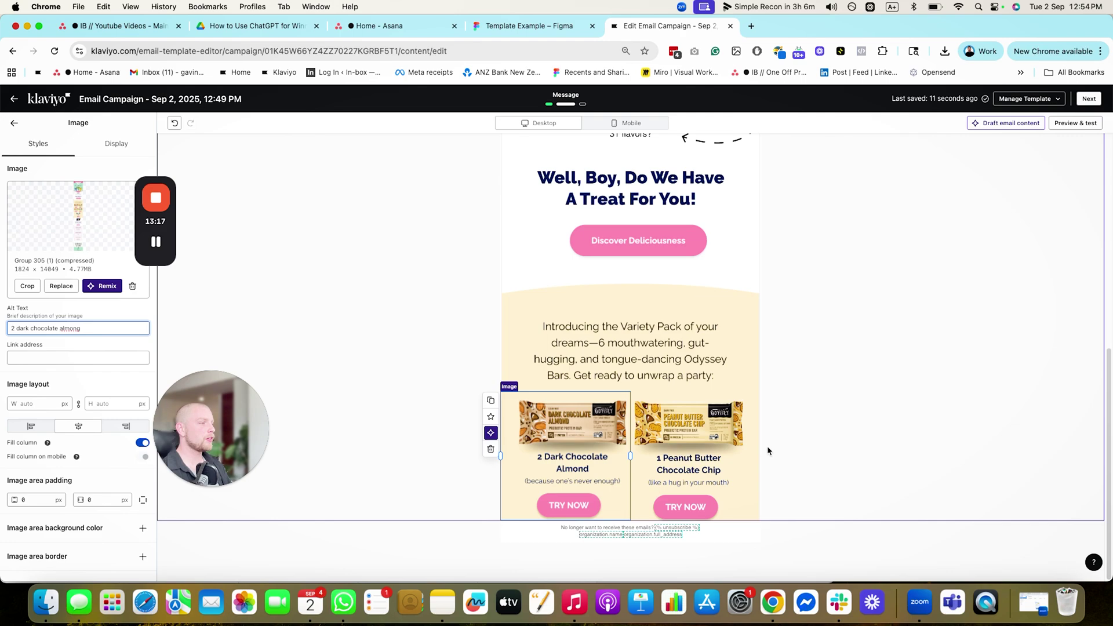
click(689, 428)
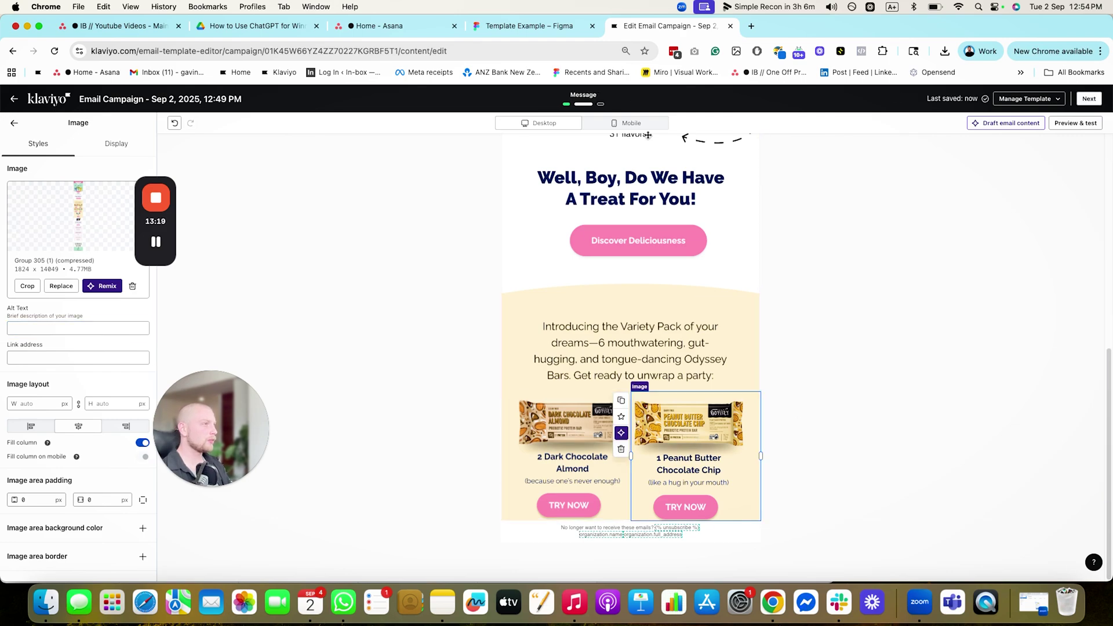
click(629, 123)
Back in desktop preview, set the Peanut Butter image's Display to Desktop only
scroll(639, 375, down, 5)
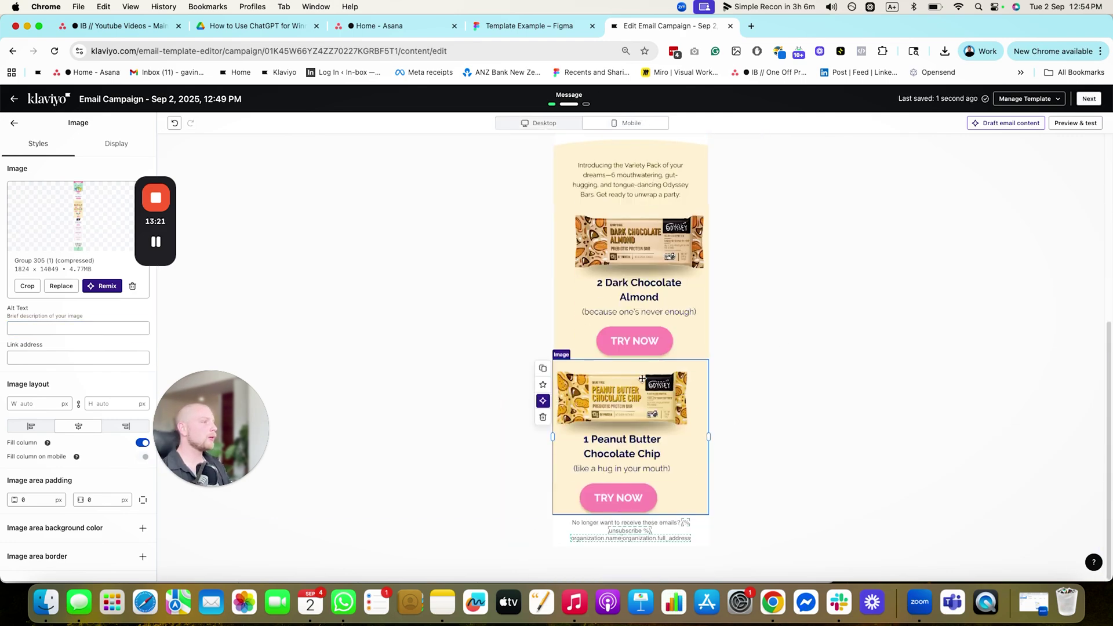
click(538, 123)
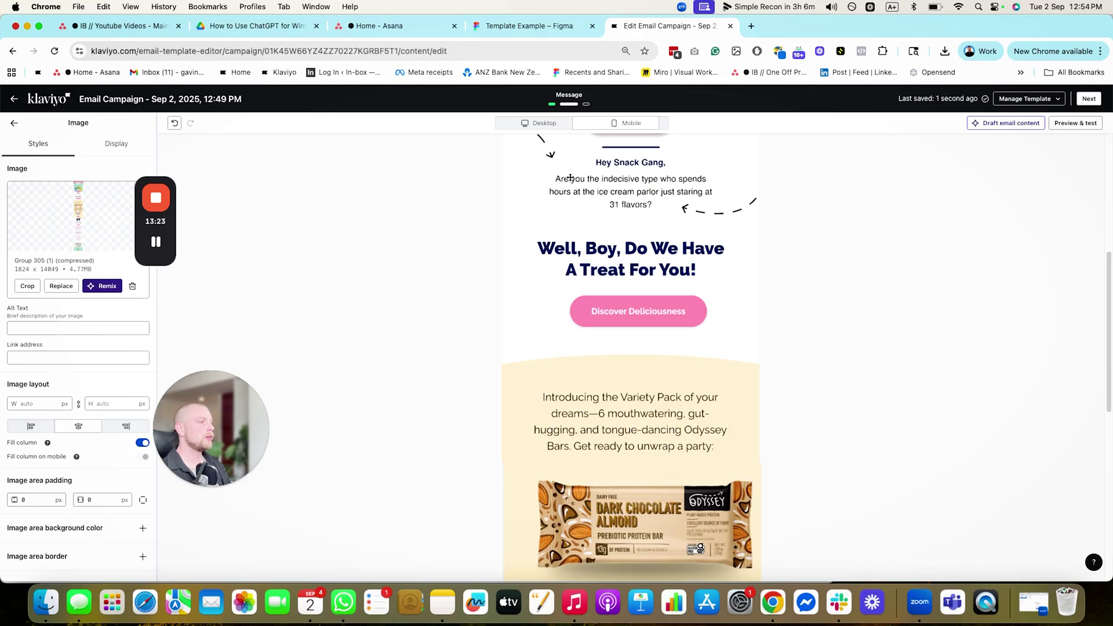
scroll(124, 464, down, 3)
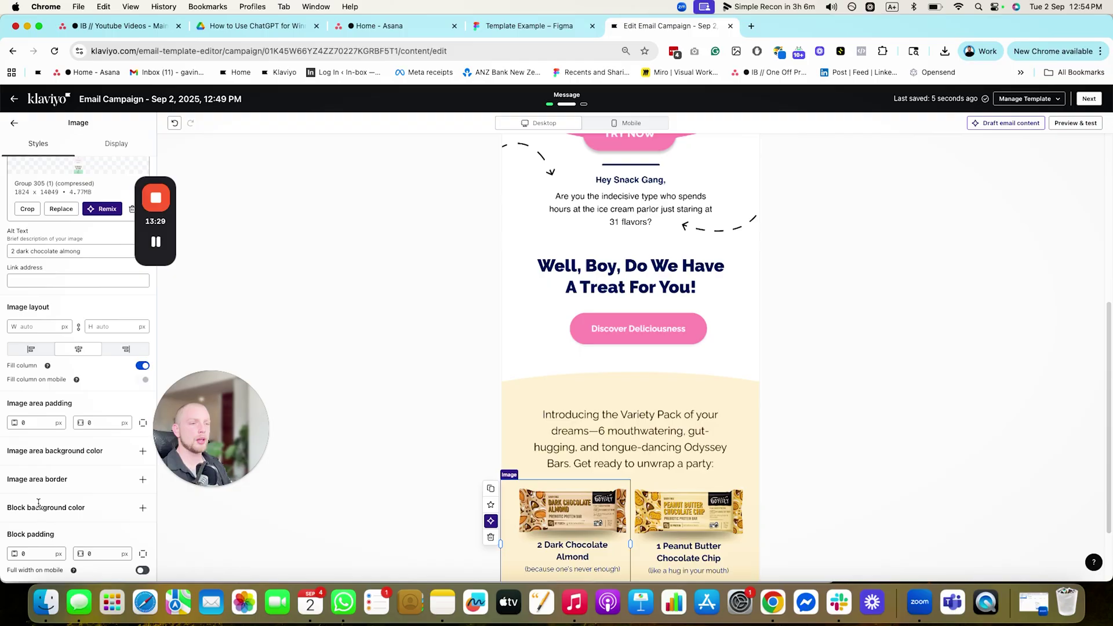
scroll(49, 441, up, 3)
click(116, 144)
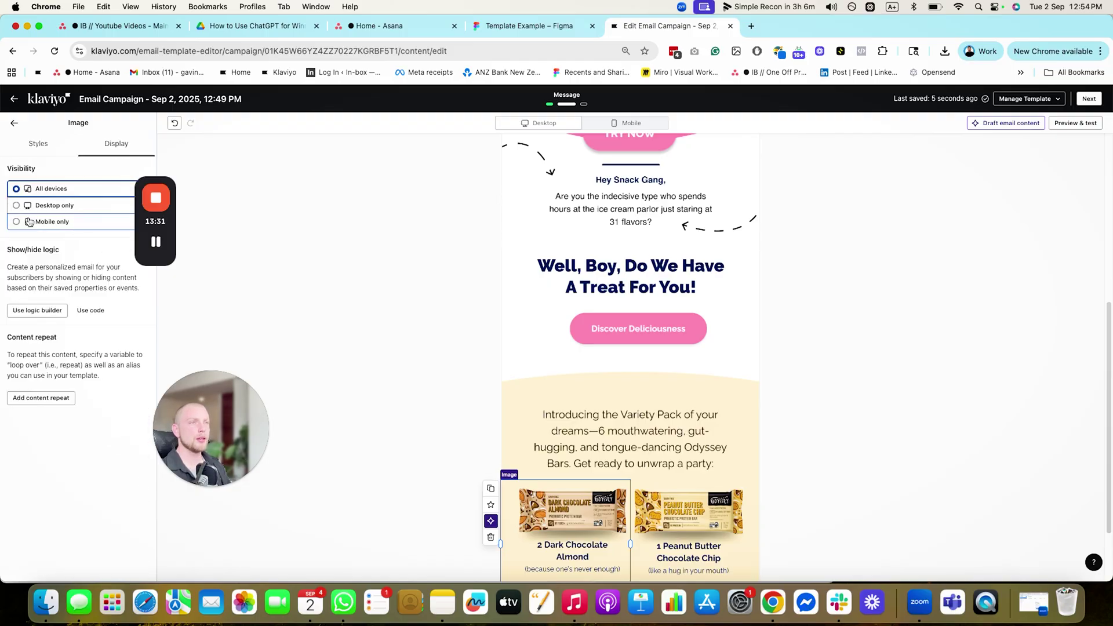
click(689, 510)
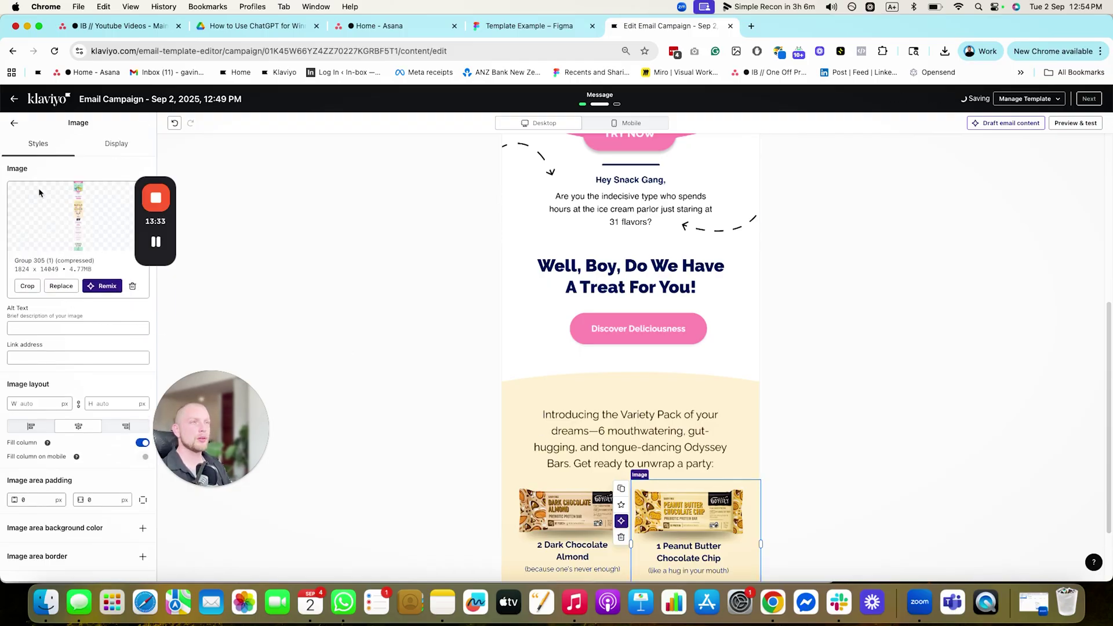
click(52, 206)
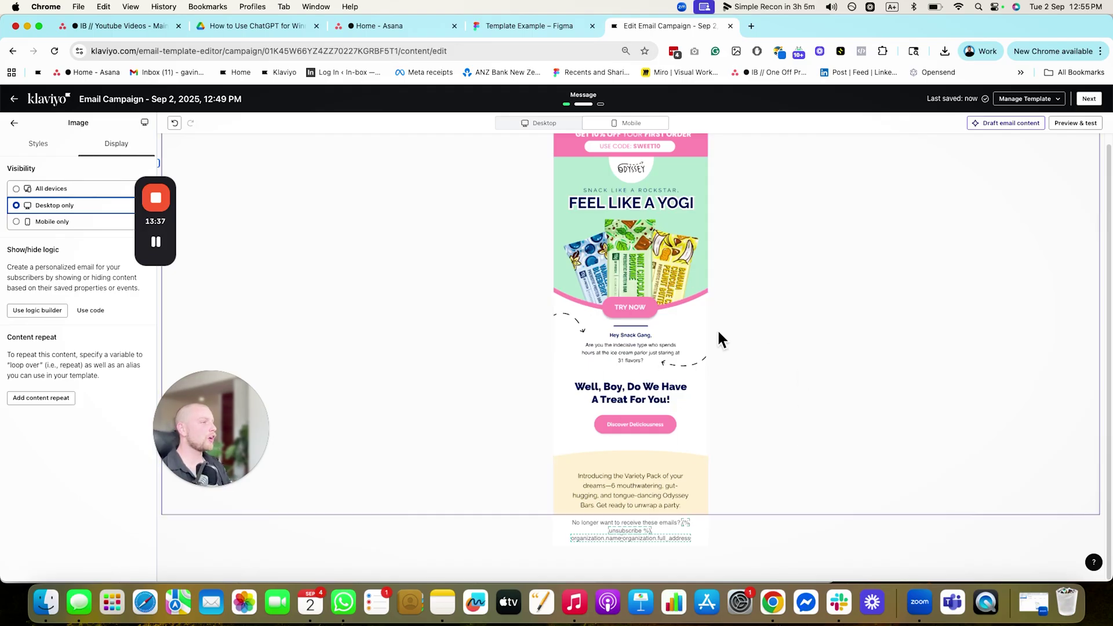
click(616, 323)
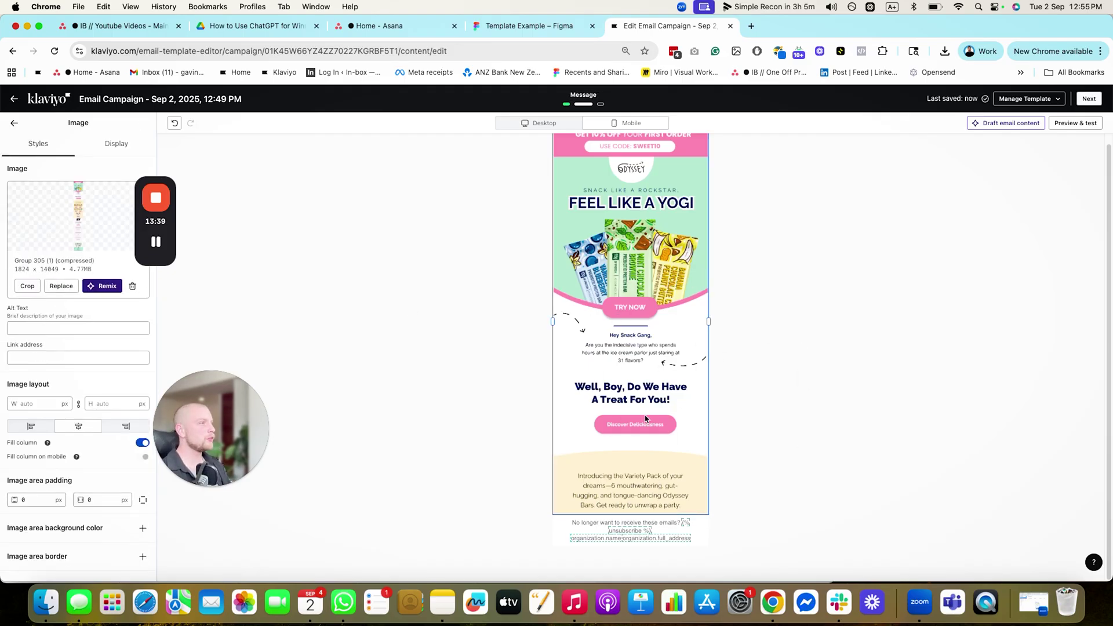
click(525, 26)
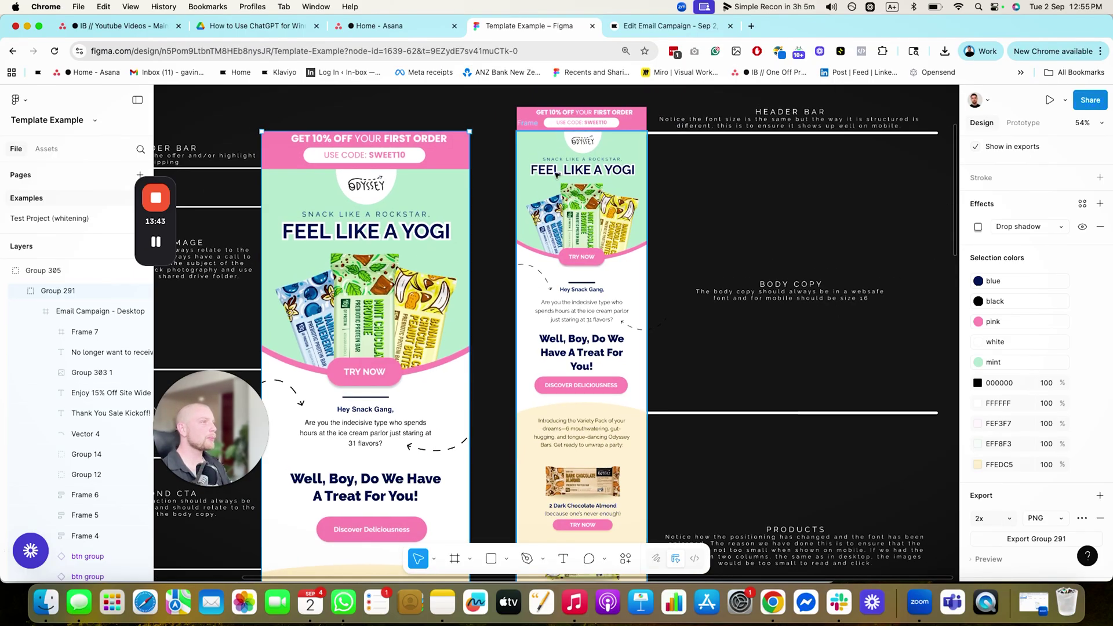
scroll(561, 375, down, 5)
scroll(561, 376, down, 5)
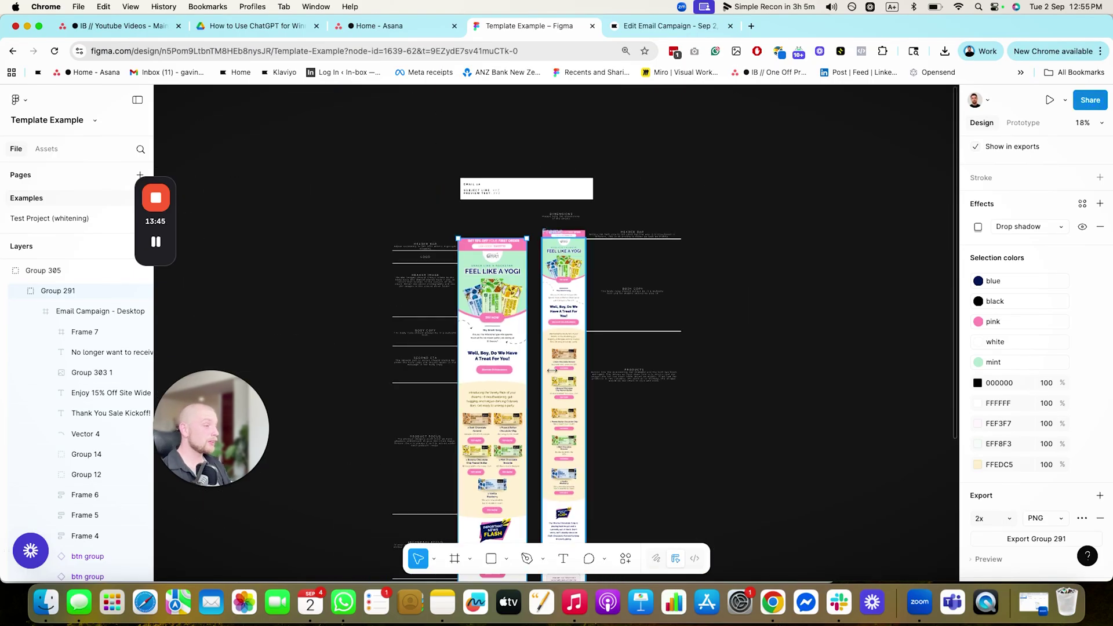
scroll(522, 306, up, 3)
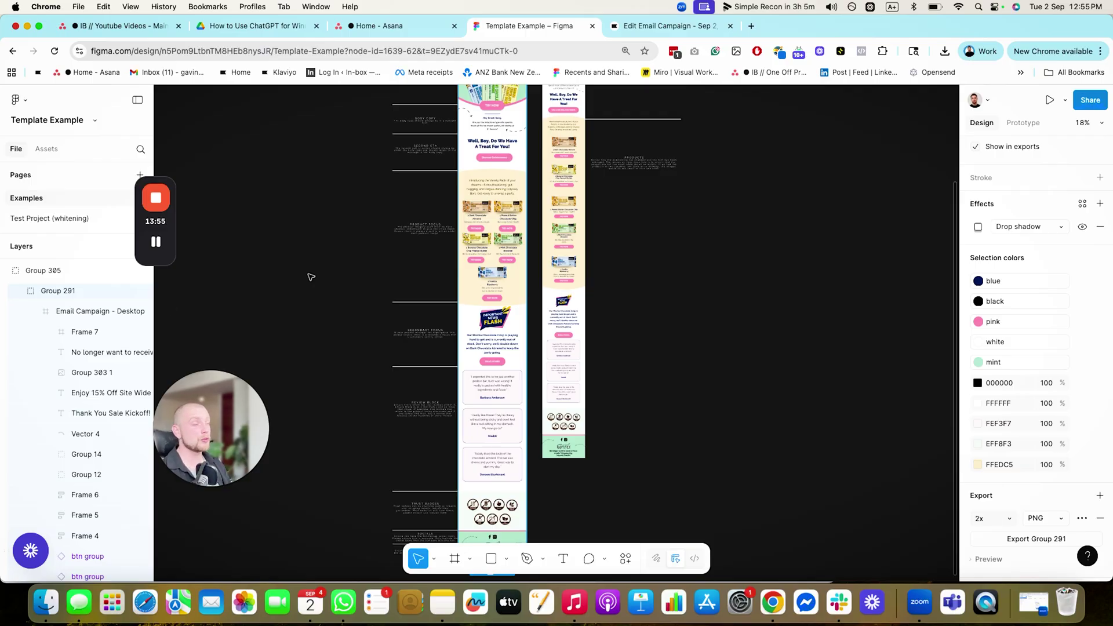
scroll(546, 338, up, 5)
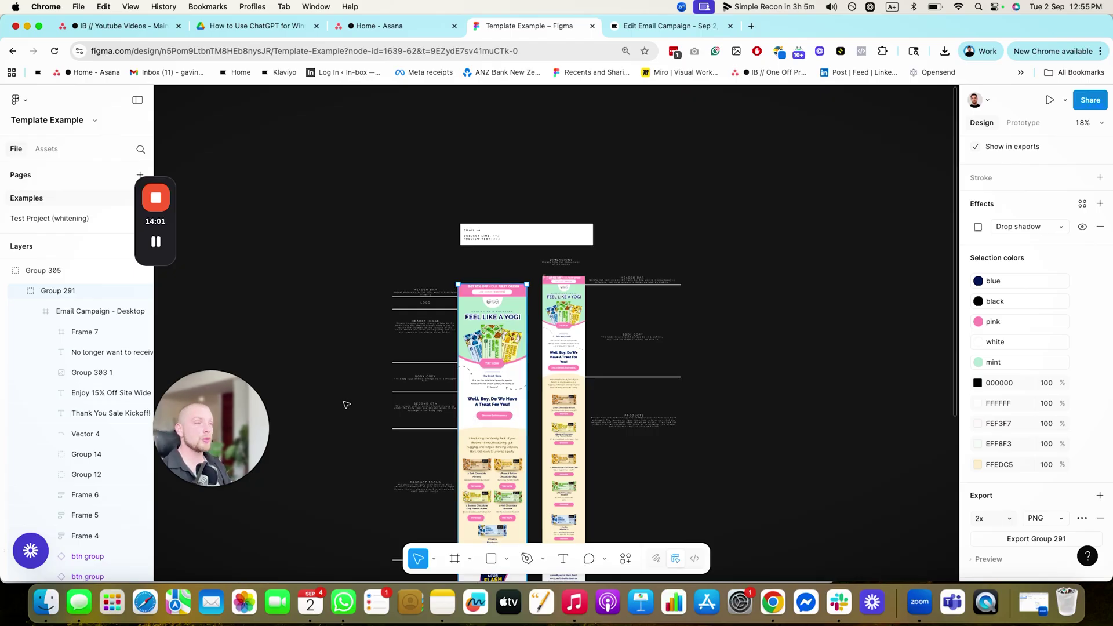
scroll(430, 364, down, 2)
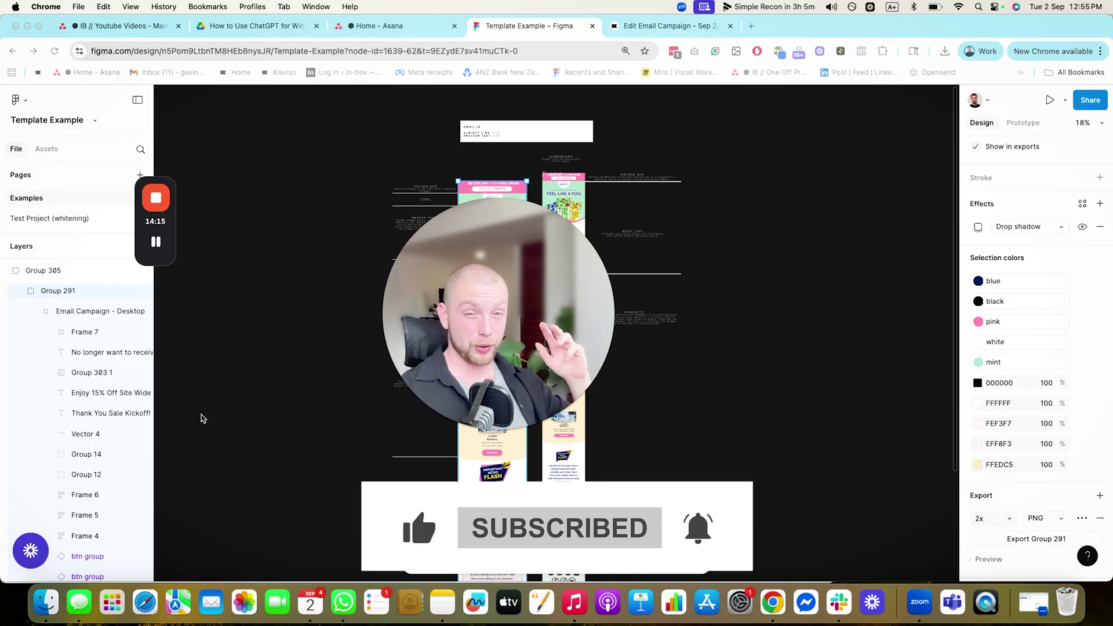
mouse_move(157, 203)
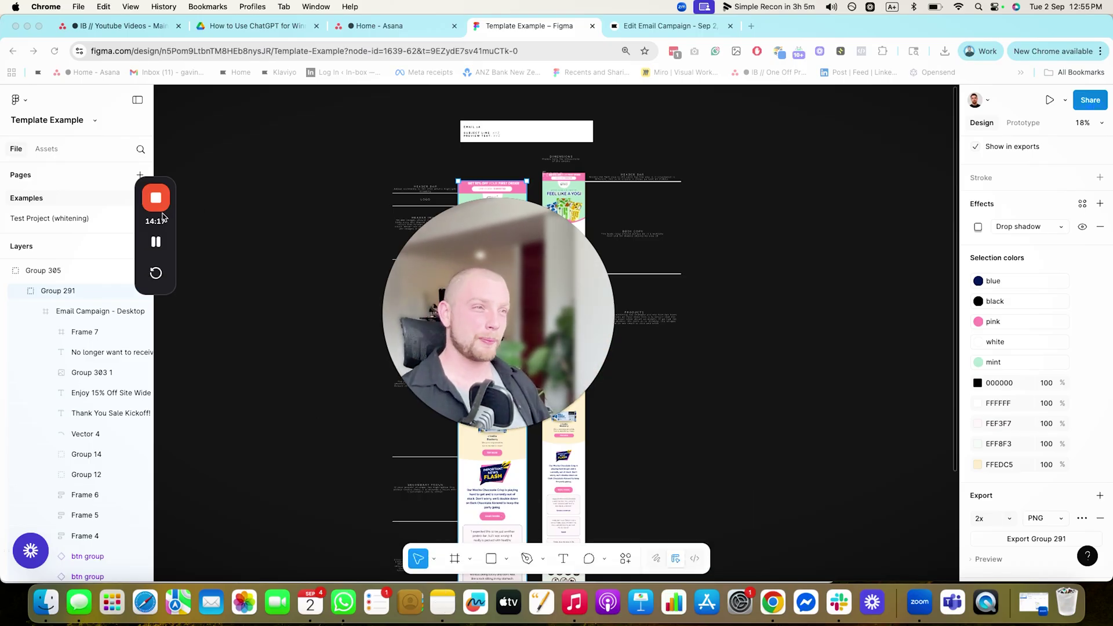